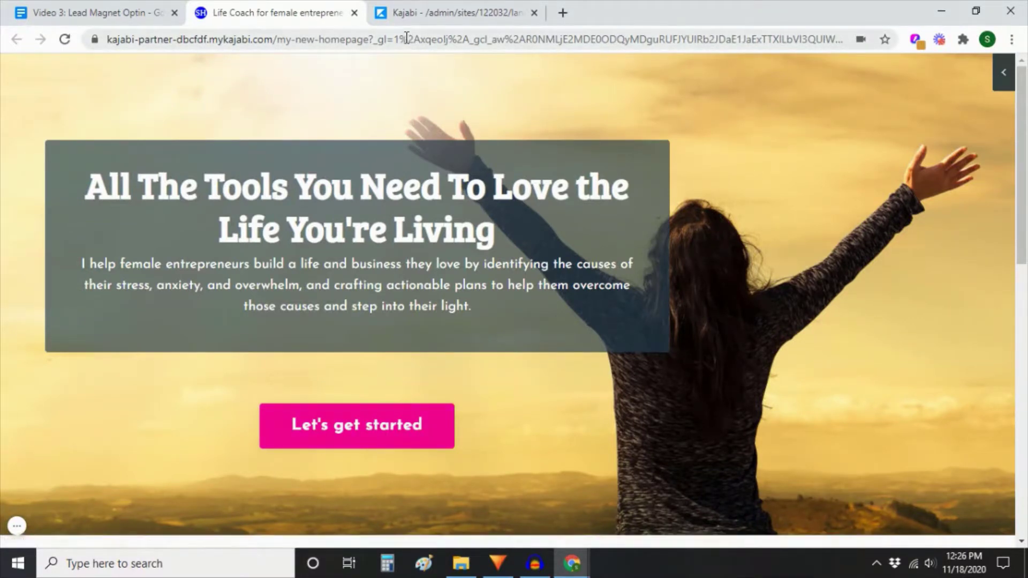
Switch to Kajabi's list of standalone pages and clone the published Life Coach landing page
left_click(431, 18)
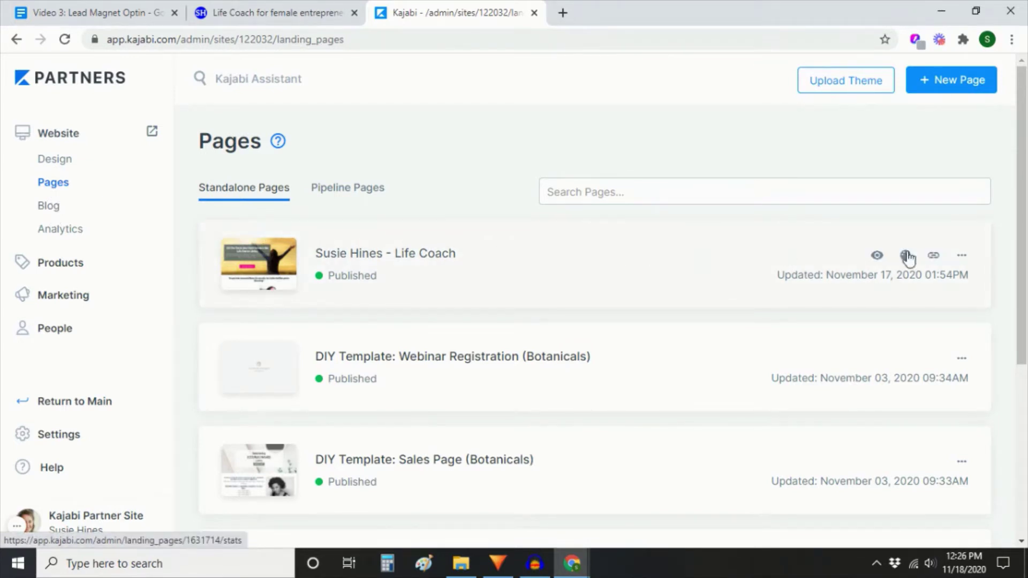
left_click(963, 256)
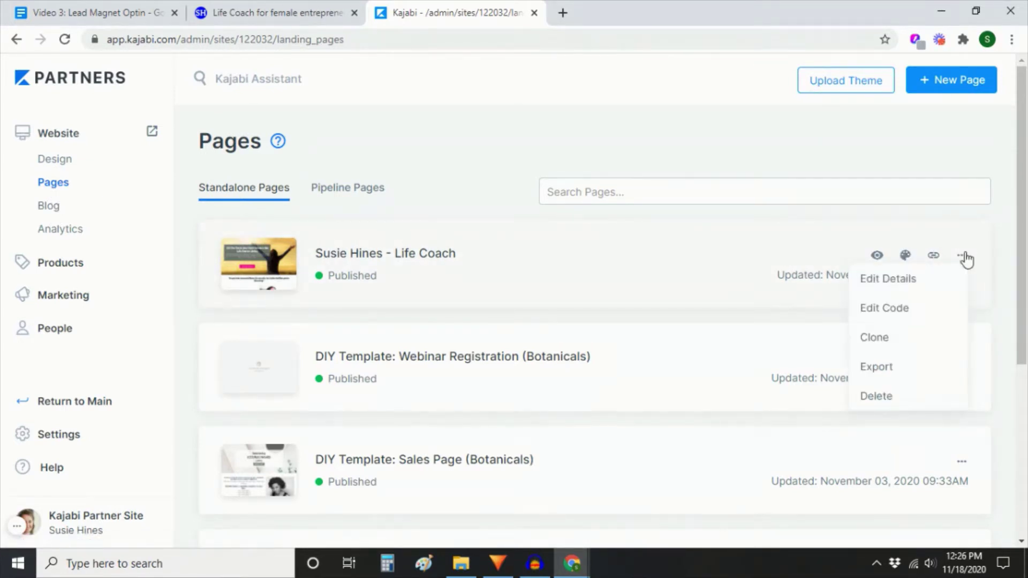
left_click(884, 338)
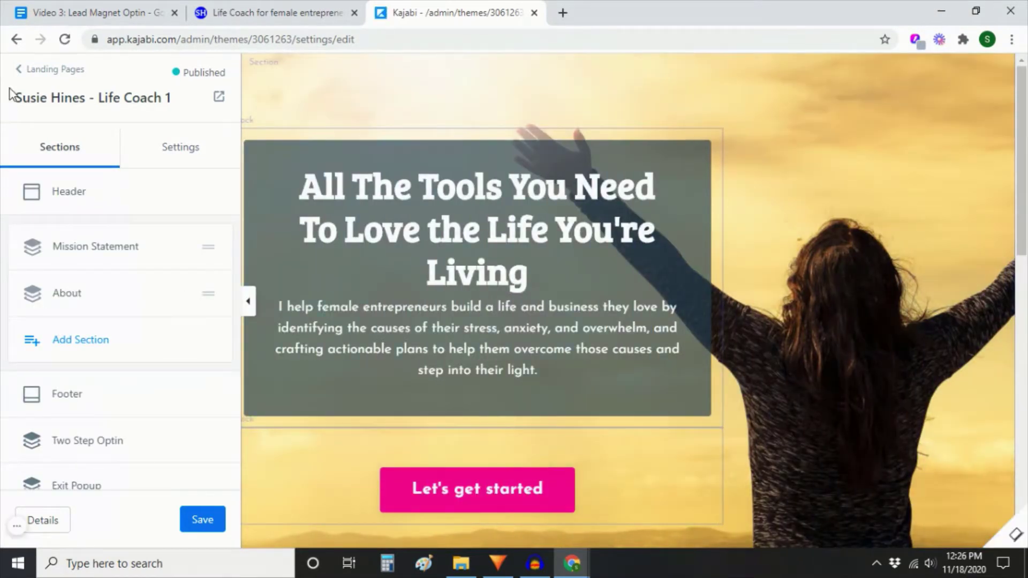
Open the details of the cloned landing page and change its title to "5 Action Steps Opt-In"
left_click(78, 70)
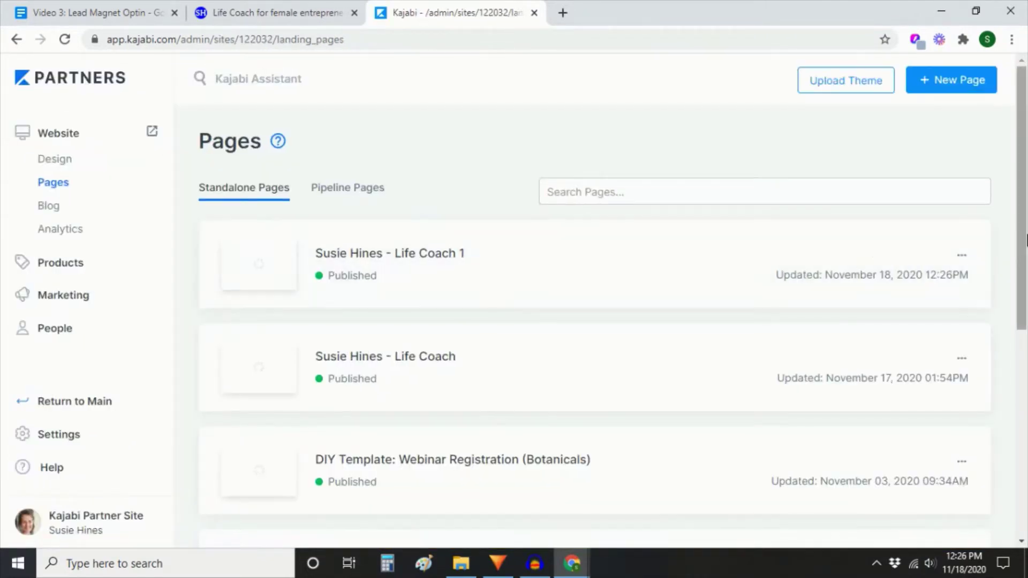
left_click(962, 259)
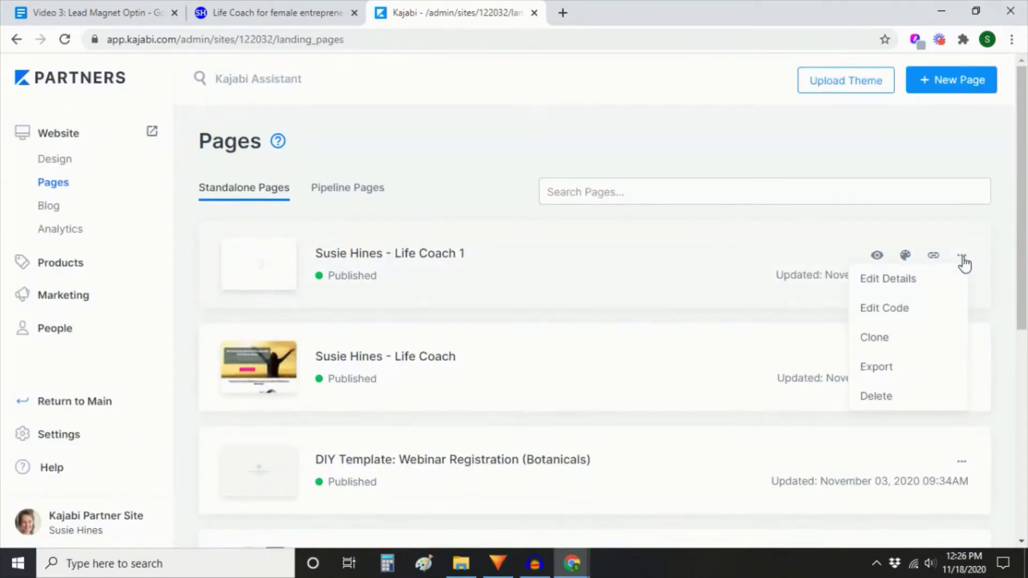
left_click(926, 279)
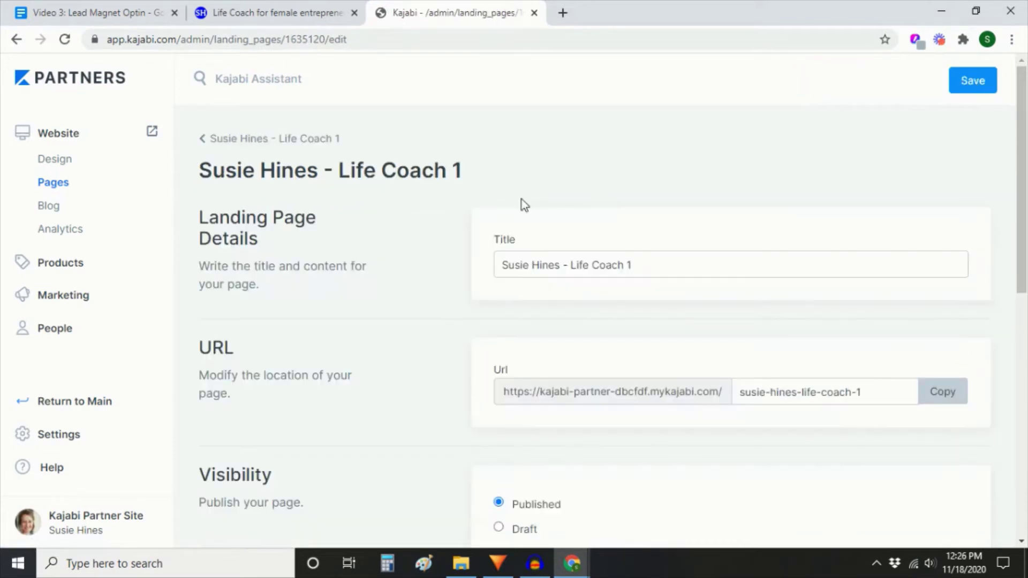
left_click_drag(652, 269, 388, 274)
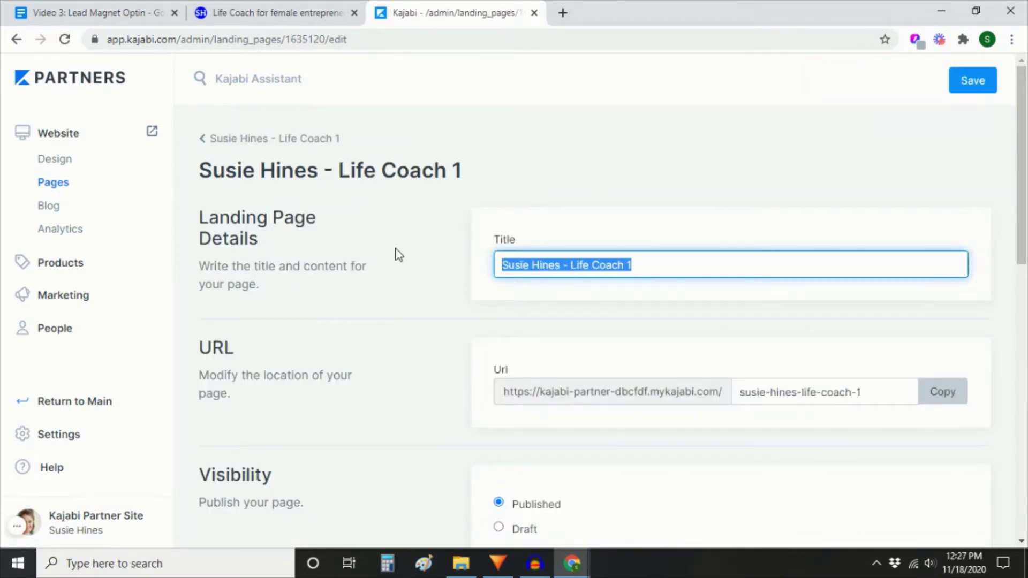
type("5 Action Steps Opt-In")
left_click(589, 301)
Change the cloned page's URL ending to "5-action-steps" and save the page details
left_click_drag(910, 391, 542, 404)
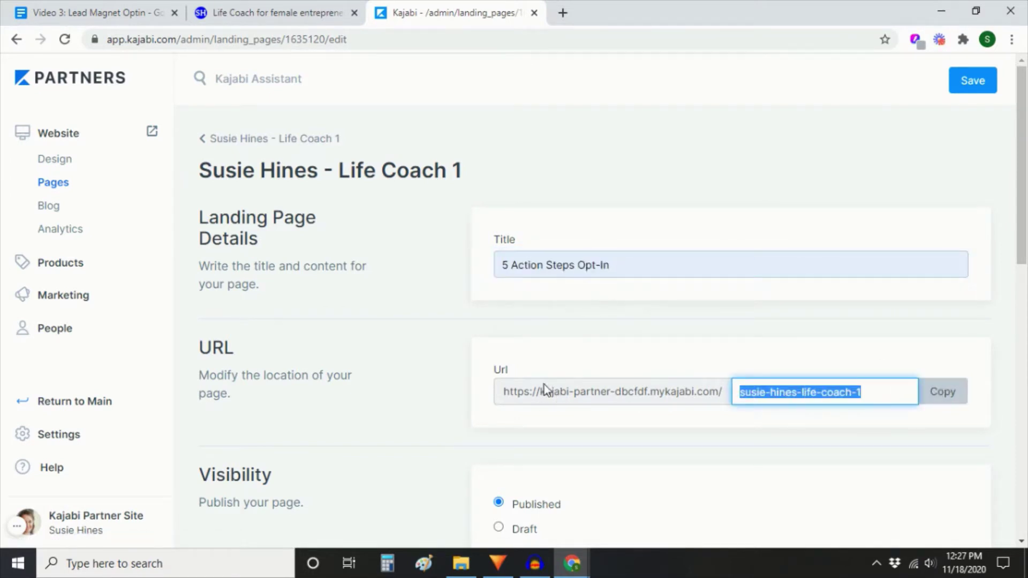
type("5-action-steps")
left_click(782, 447)
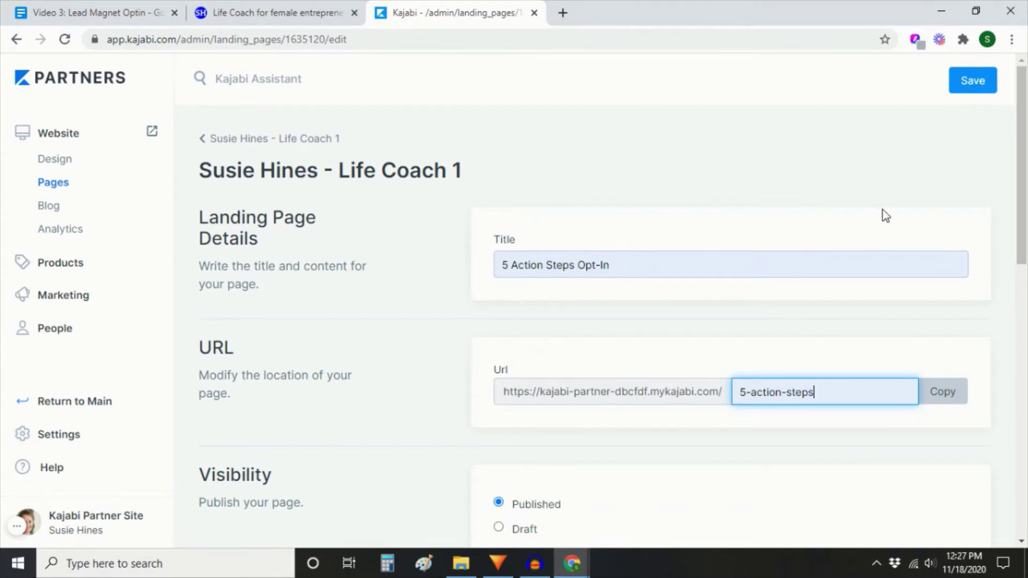
left_click(969, 82)
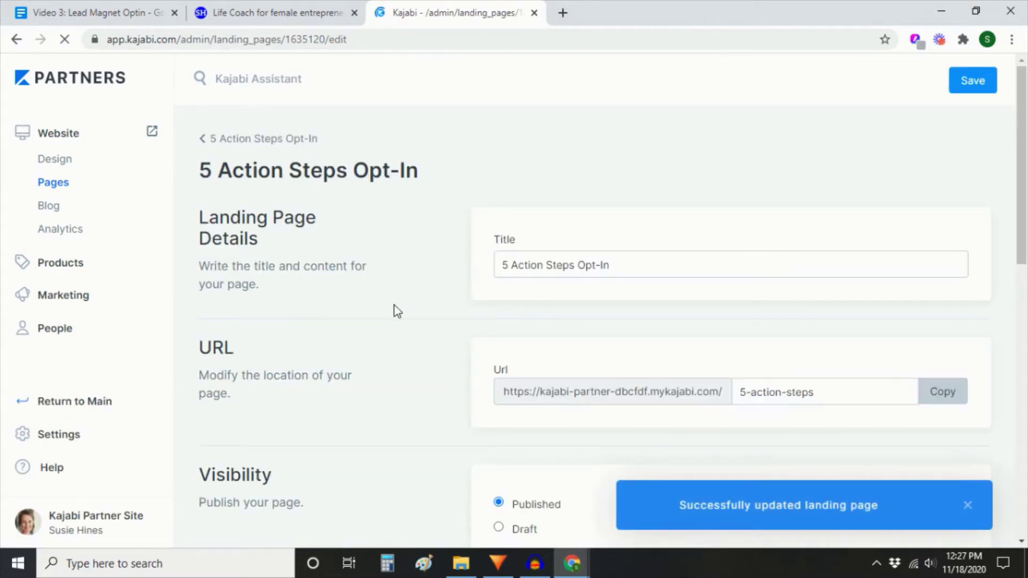
Open the 5 Action Steps Opt-In page for customizing and review the colors and fonts in its Style Guide
left_click(229, 142)
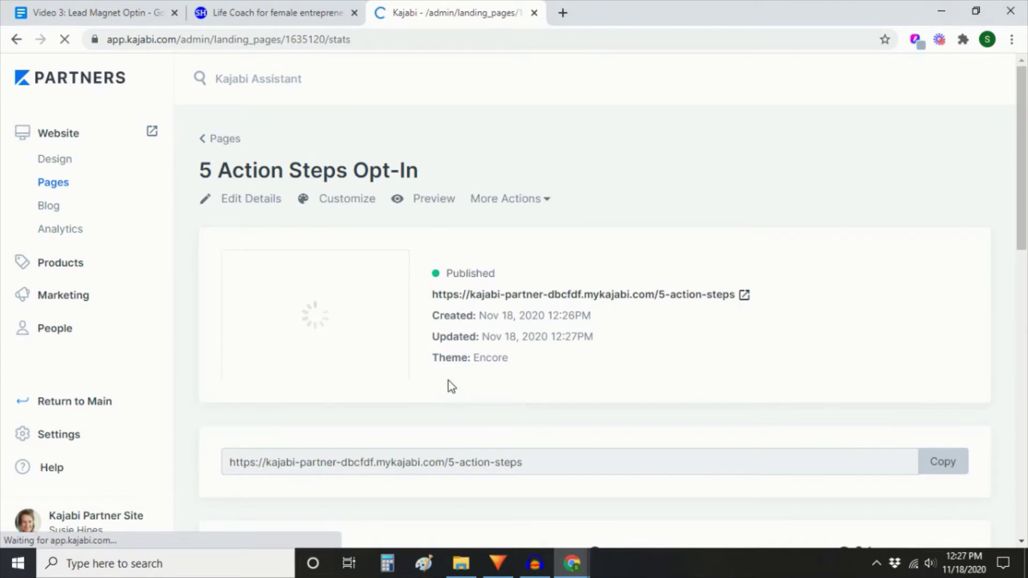
left_click(334, 209)
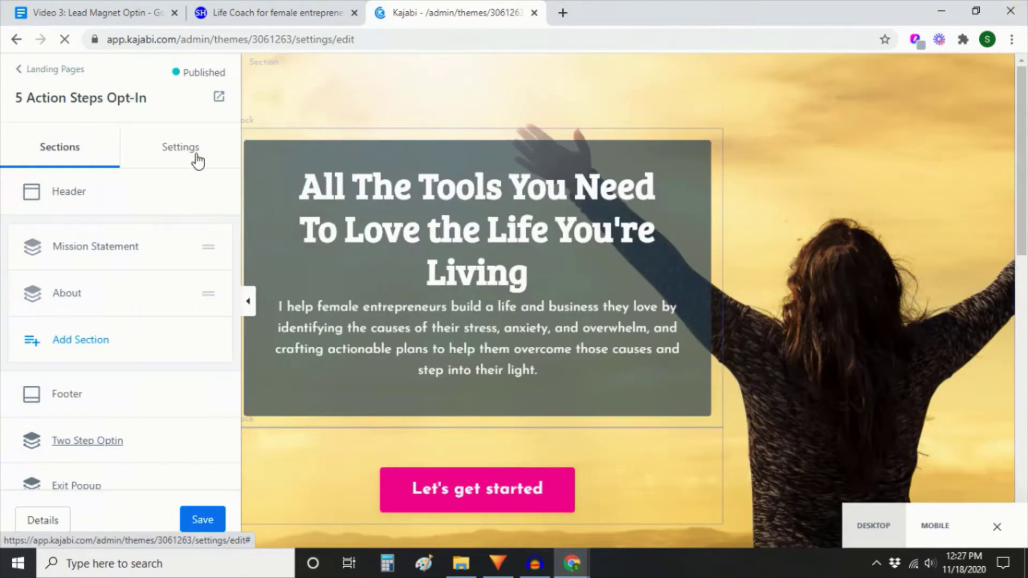
left_click(196, 157)
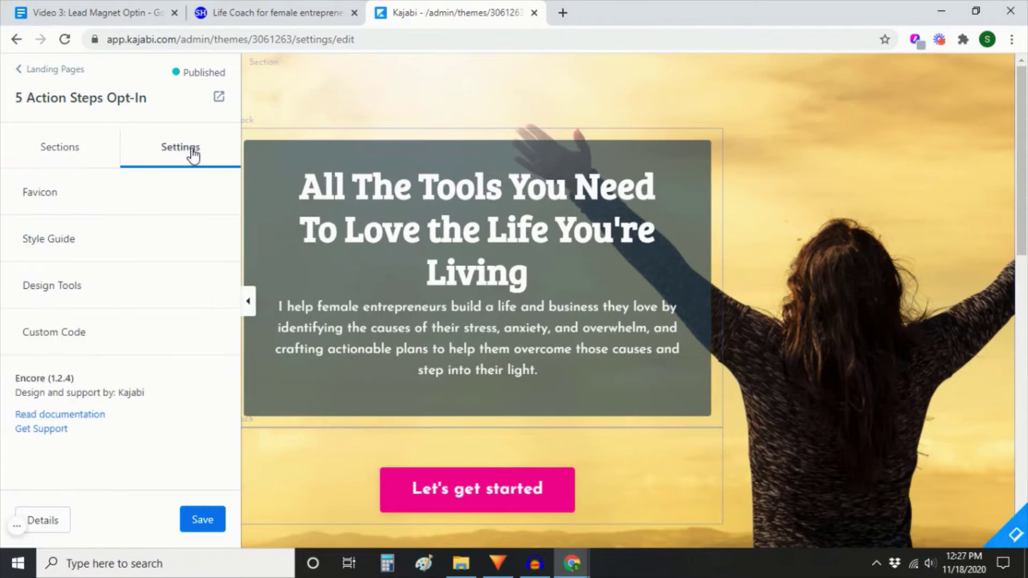
left_click(35, 238)
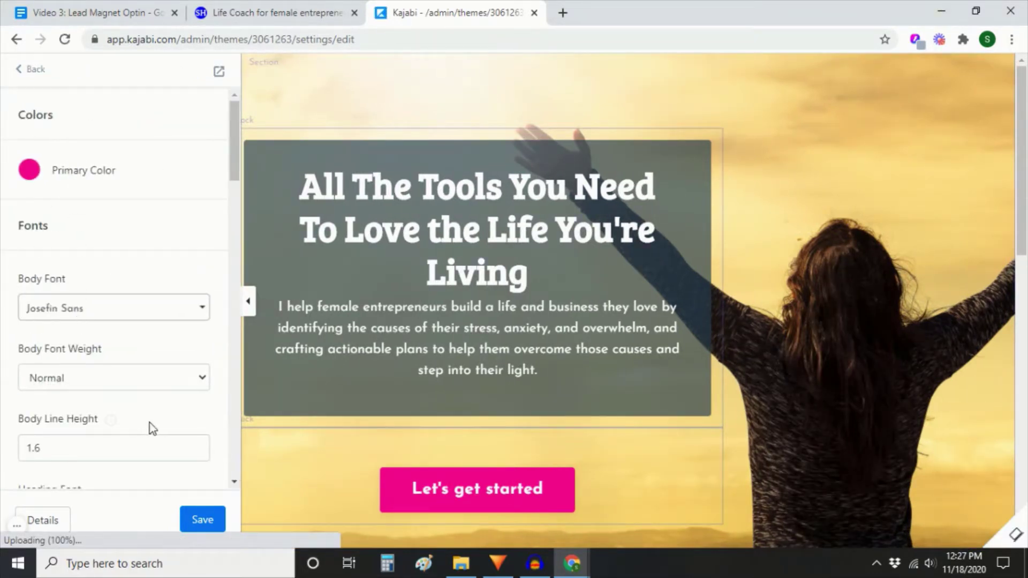
scroll(161, 431, "down", 8)
scroll(171, 441, "up", 8)
left_click(36, 70)
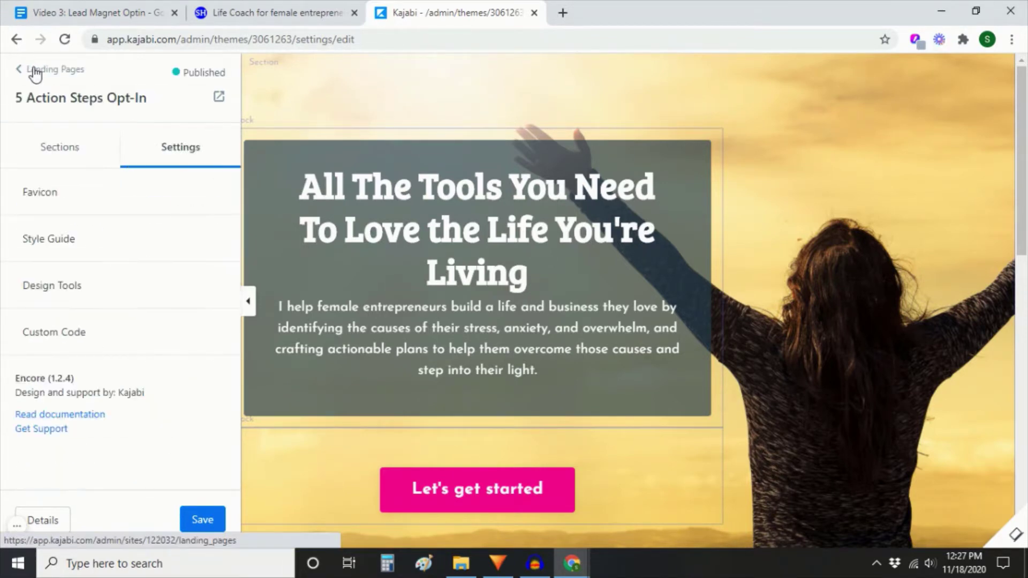
Add a Form & Text section from the basic content options to the opt-in page
left_click(56, 149)
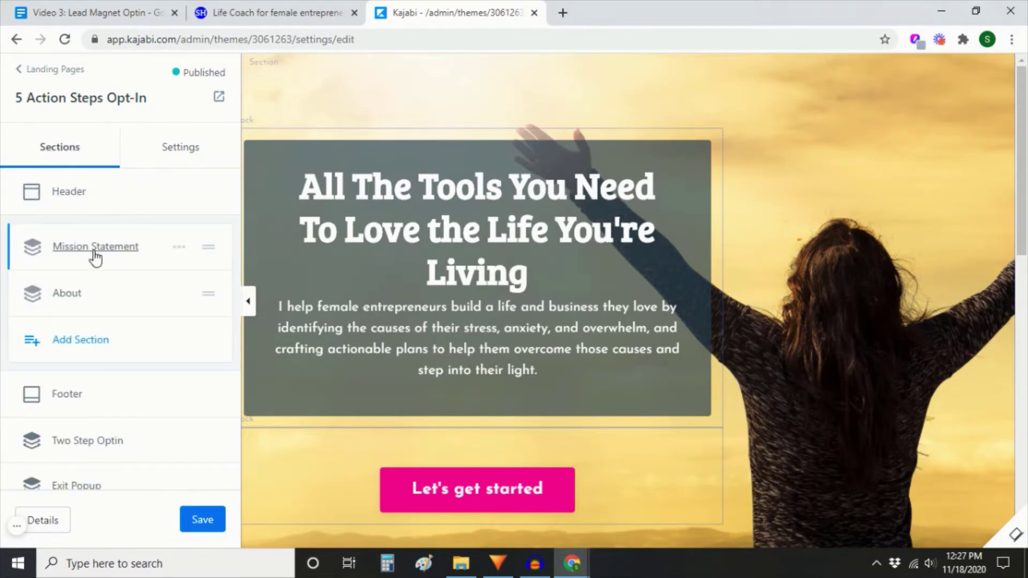
left_click(87, 343)
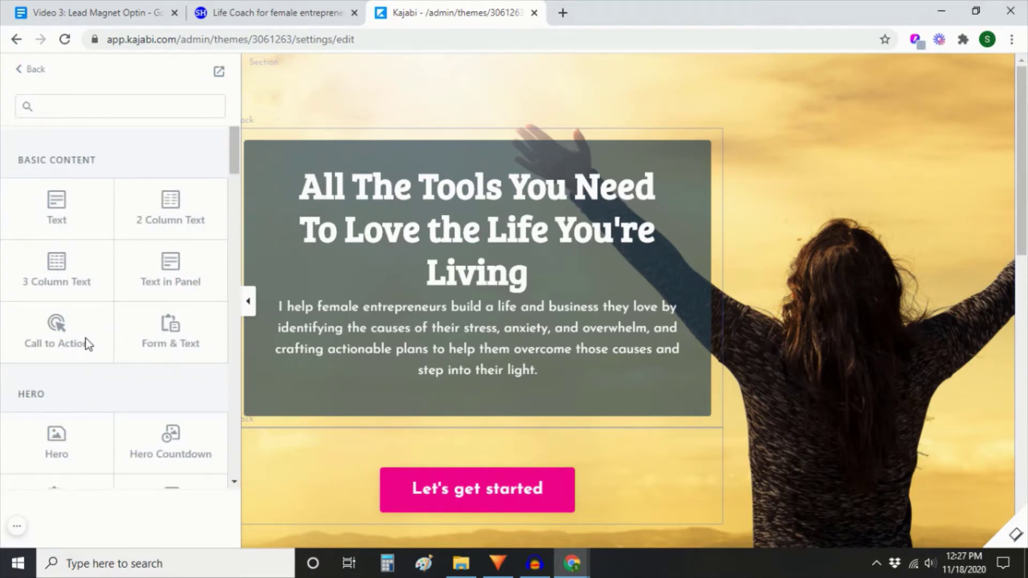
left_click(194, 331)
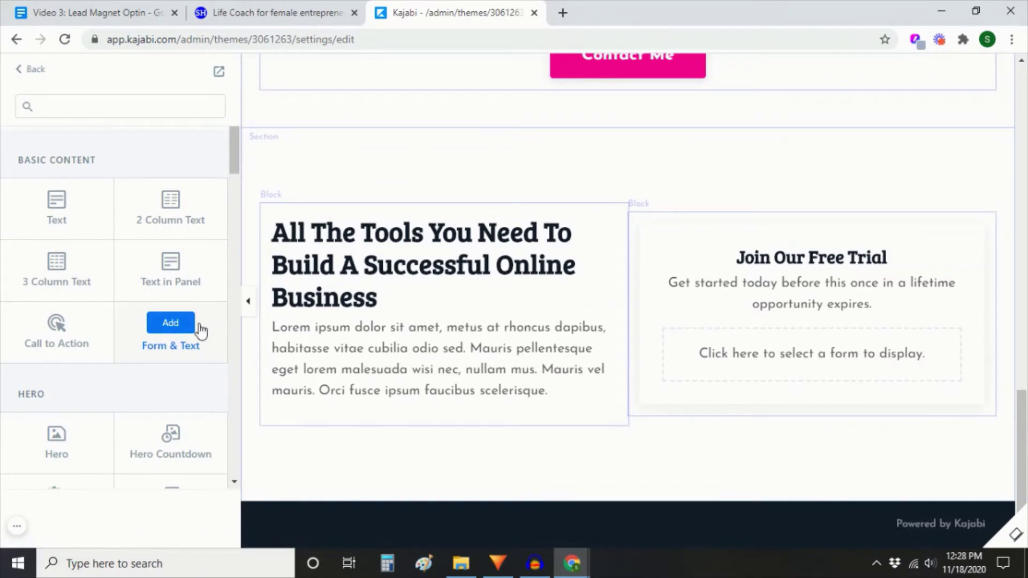
left_click(182, 324)
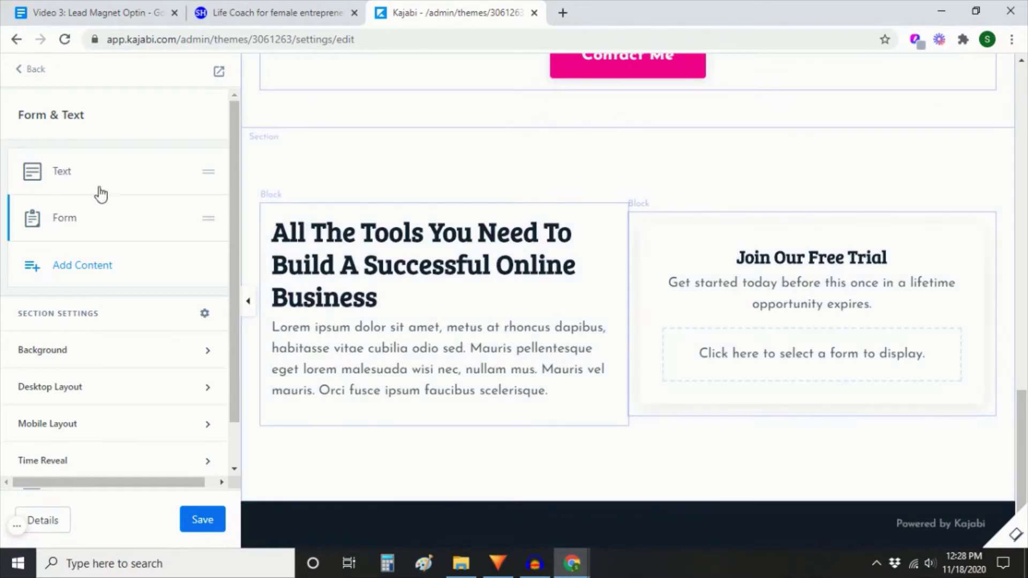
Replace the new section's heading with "Download the free workbook, 5 Action Steps to Identify Causes of Stress and Address Them"
left_click(62, 172)
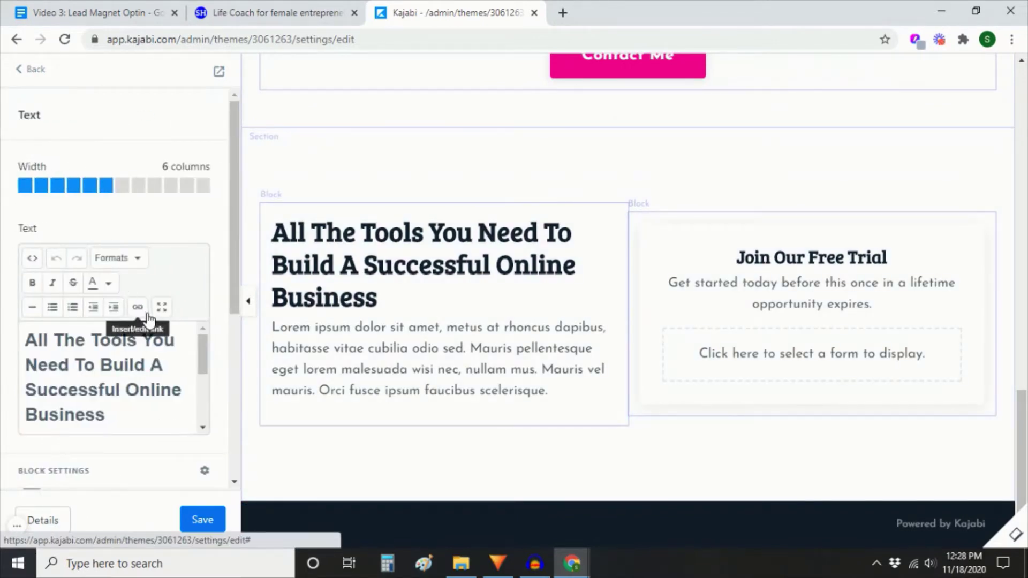
left_click(161, 307)
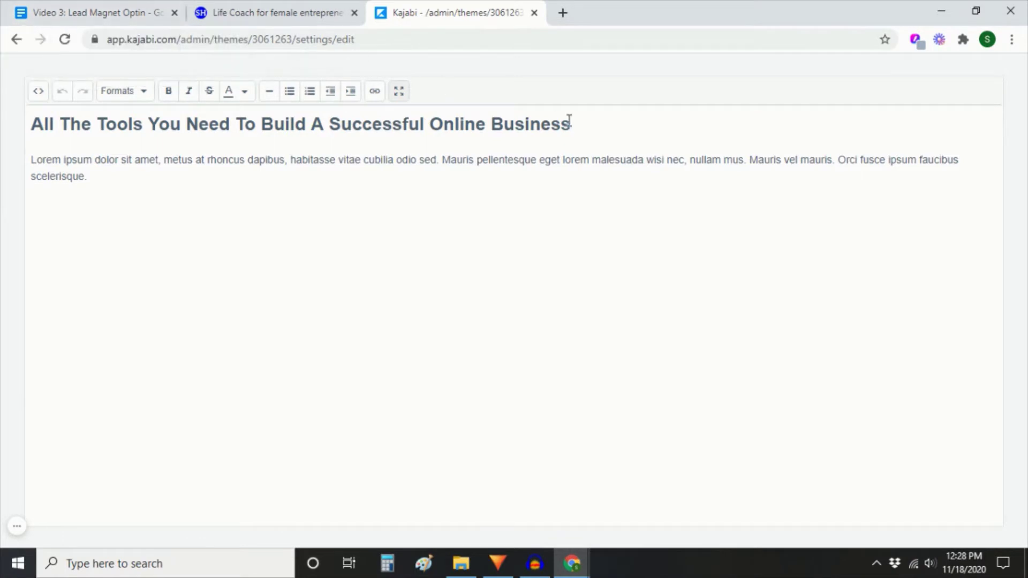
left_click_drag(585, 126, 18, 131)
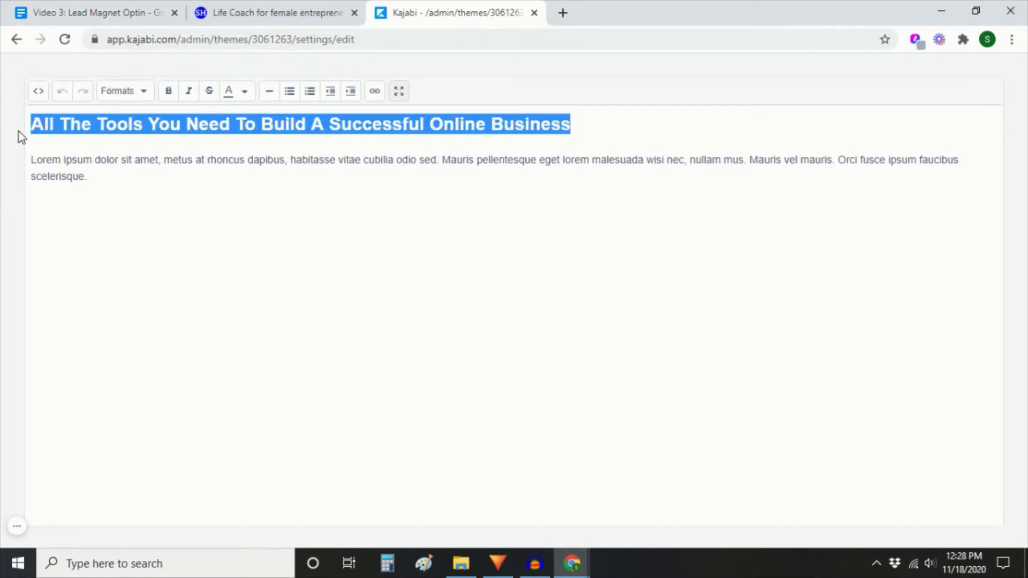
type("Down")
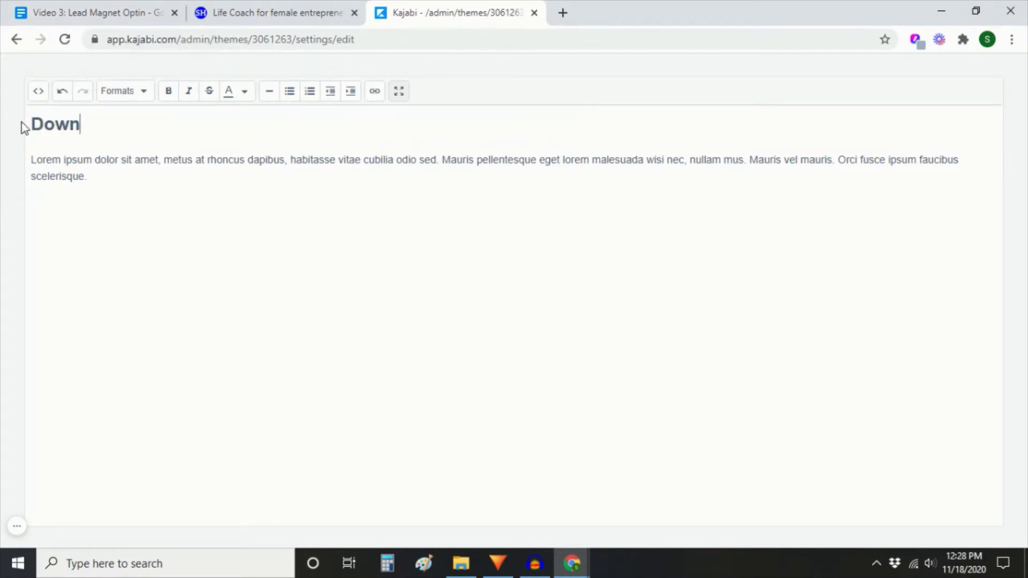
type("load the free w")
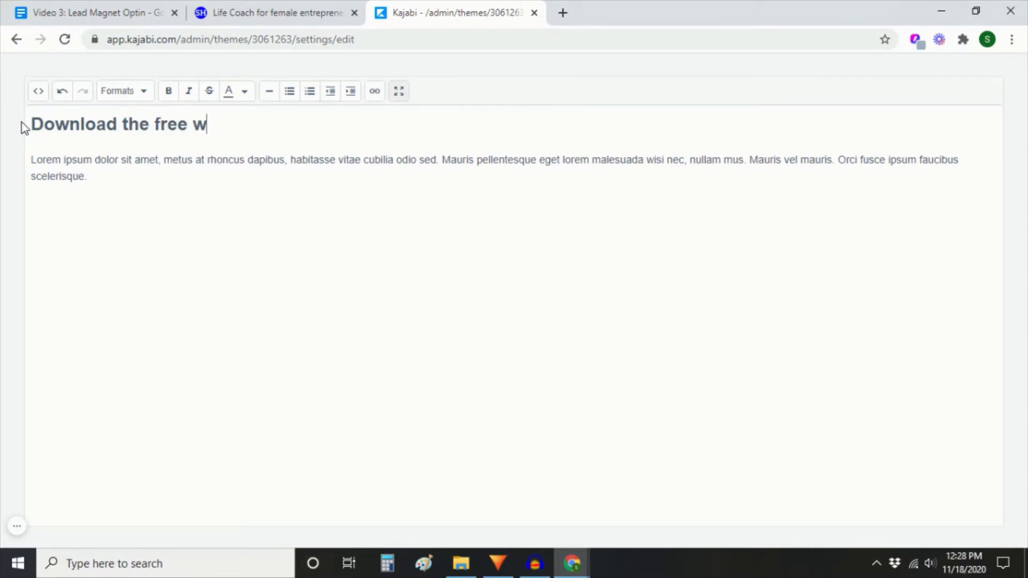
type("orkbook, 5 Action Steps")
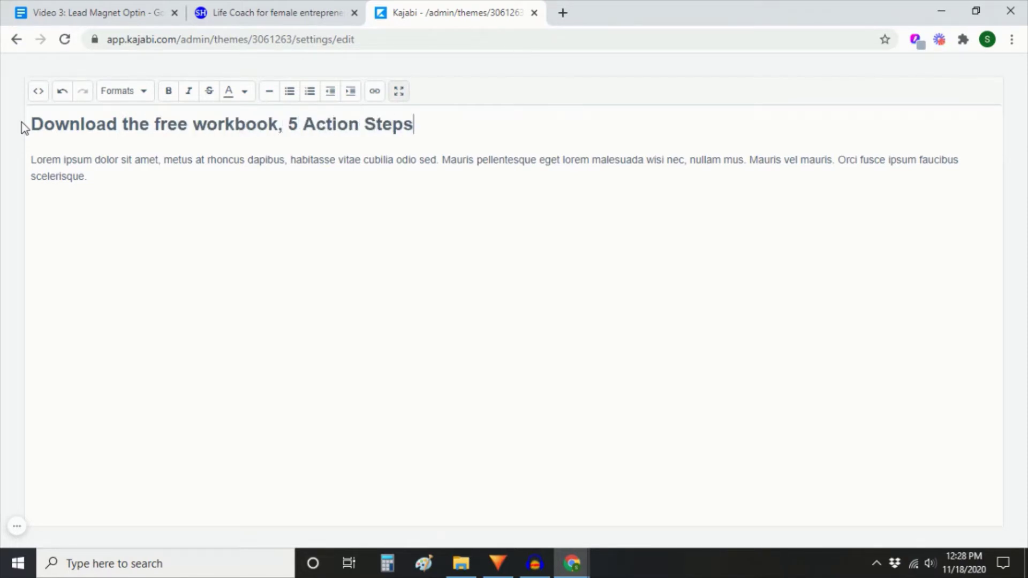
type(" to Identify Ca")
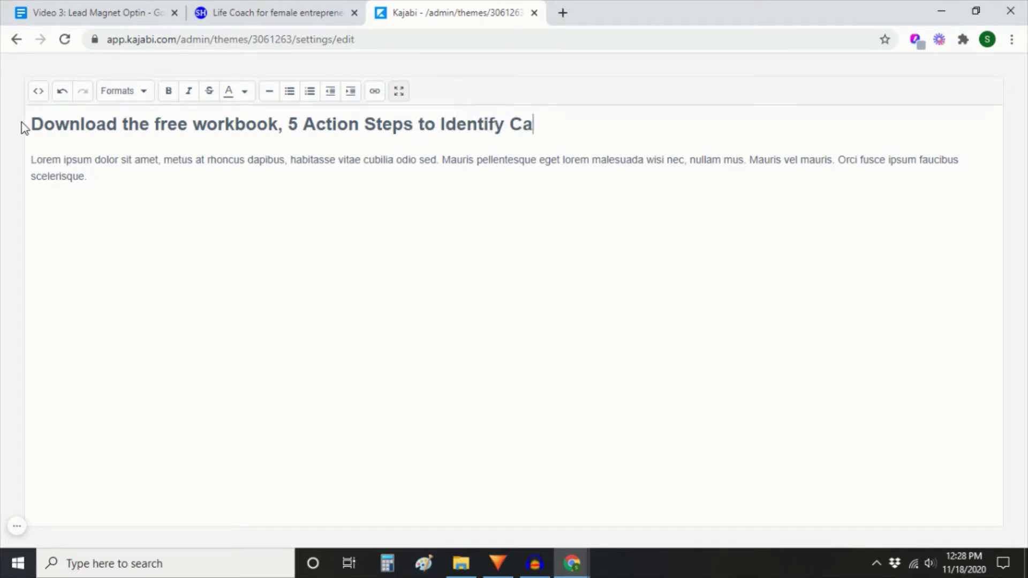
type("uses of Stress")
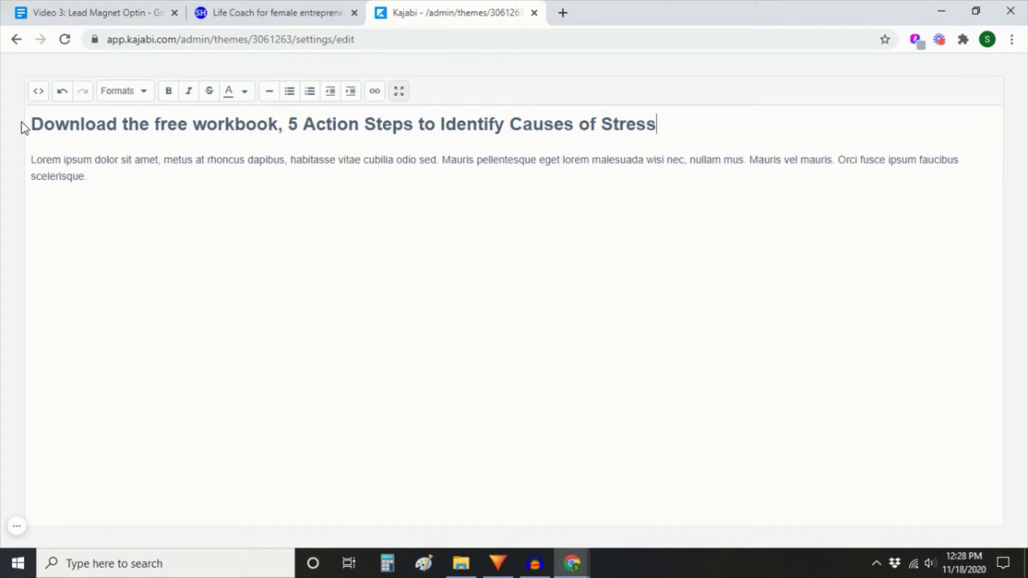
type(" and Address Them")
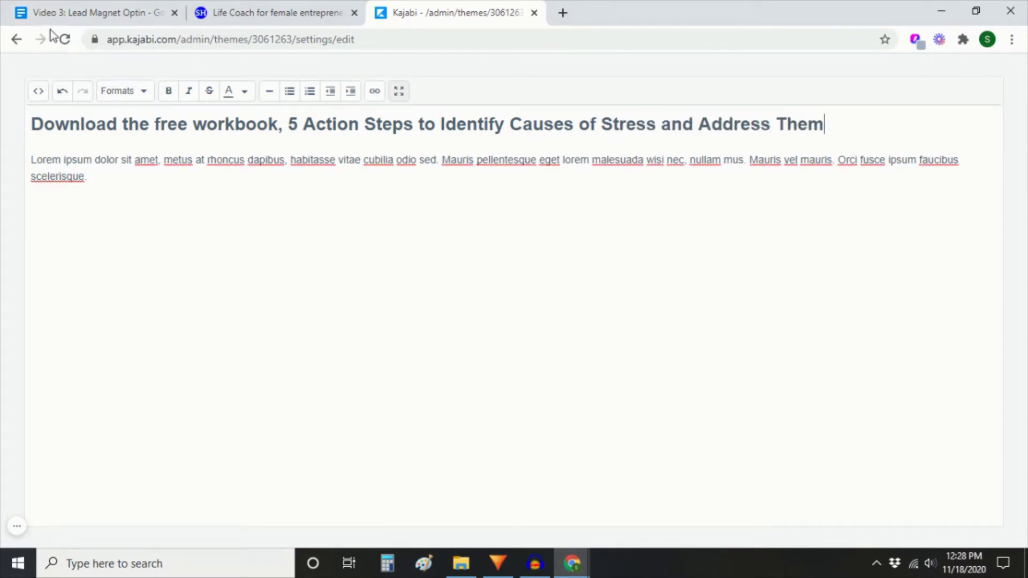
Delete the placeholder paragraph below the heading and start a bulleted list in its place
left_click_drag(91, 180, 30, 143)
key("BackSpace")
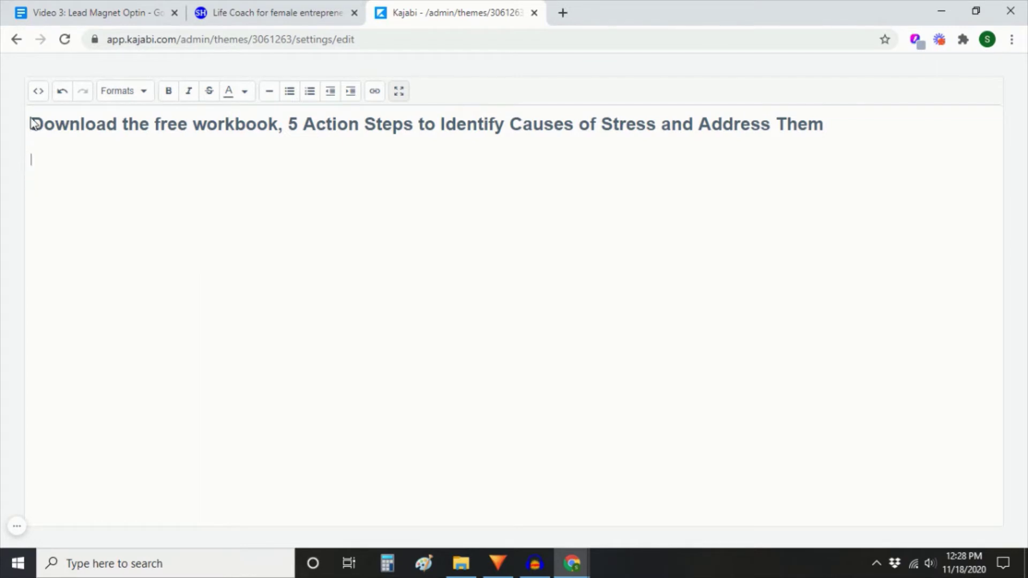
left_click(290, 91)
Copy the three workbook benefit bullets from the "Video 3: Lead Magnet Optin" Google Doc and paste them into the Kajabi bulleted list
left_click(61, 11)
left_click_drag(543, 427, 266, 349)
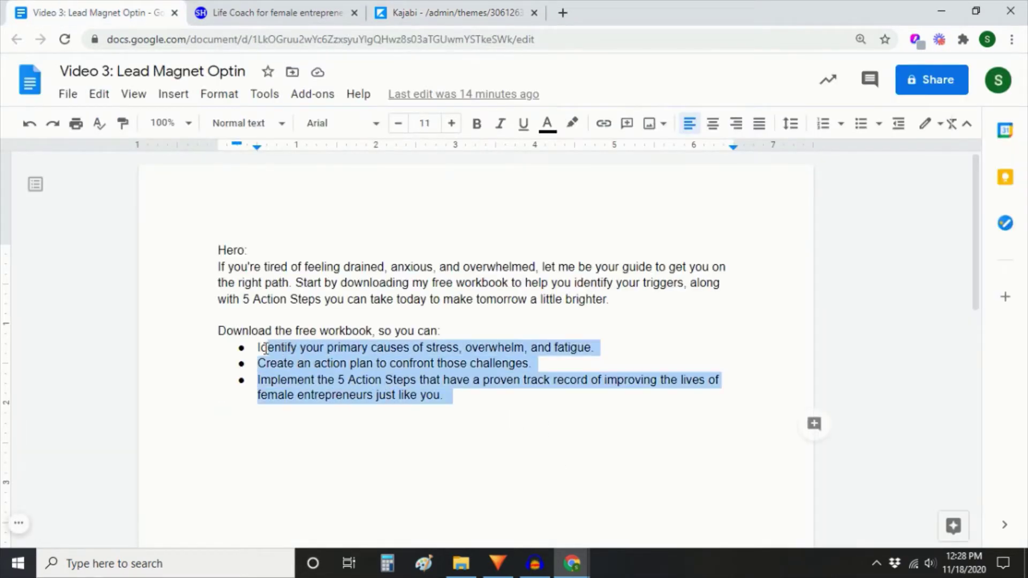
key("ctrl+c")
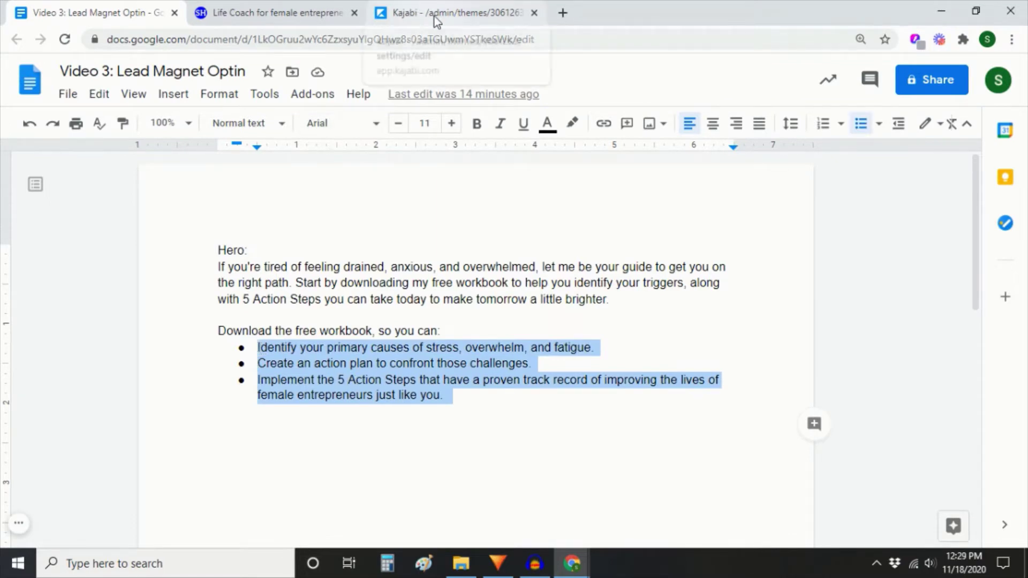
left_click(407, 13)
left_click(134, 159)
key("ctrl+v")
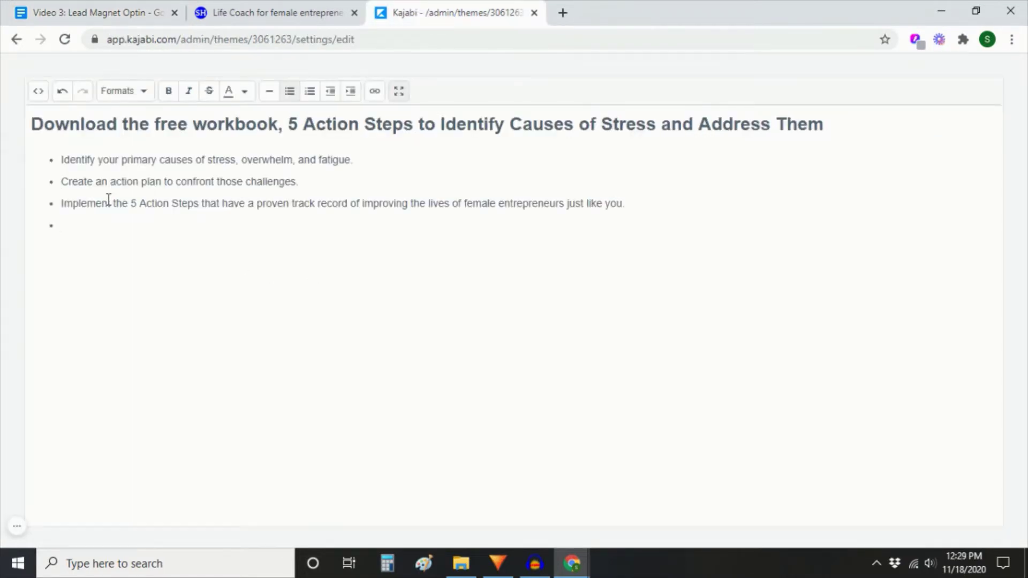
Add a fourth bullet reading "10 pages of actionable advice.", exit the full-screen text editor and save the page
key("BackSpace")
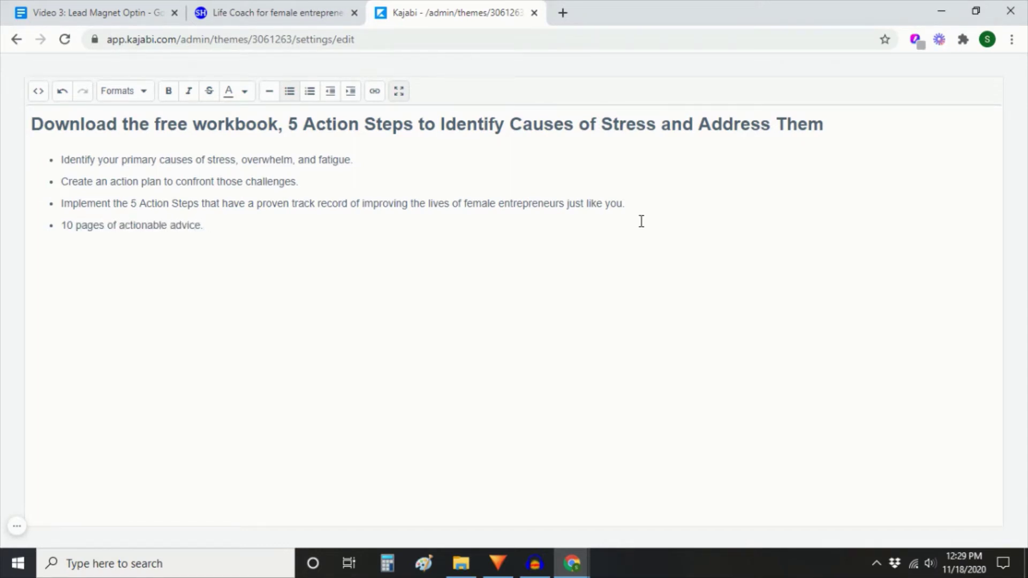
left_click(399, 91)
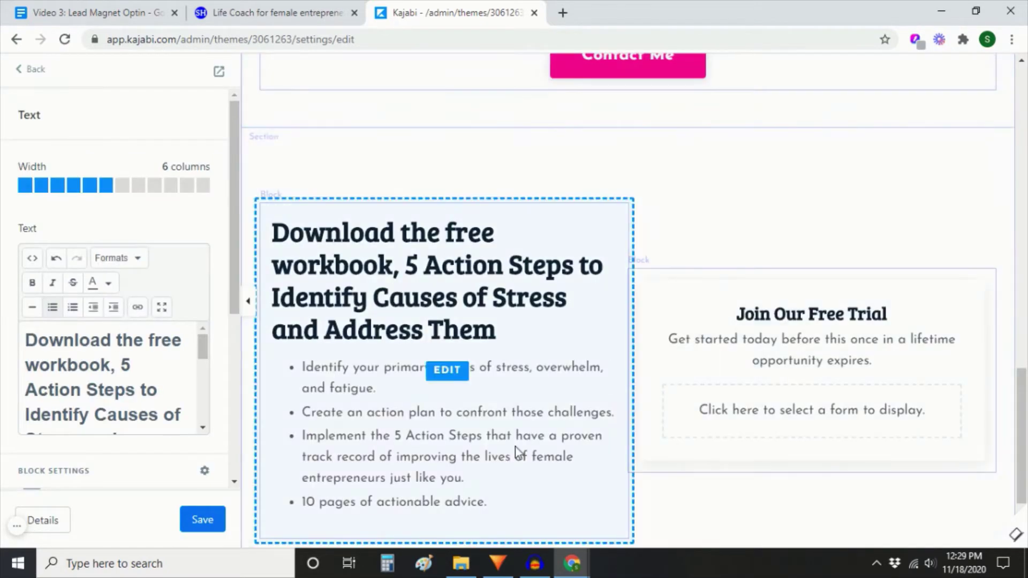
left_click(203, 530)
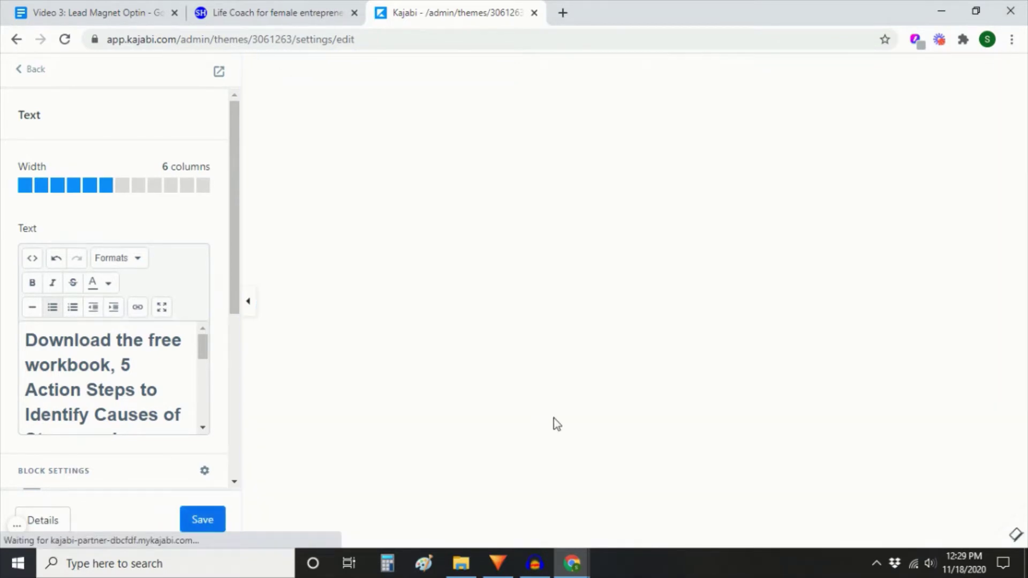
Open the settings of the Form block in the Form & Text section and go to the site's list of forms
scroll(557, 491, "down", 1)
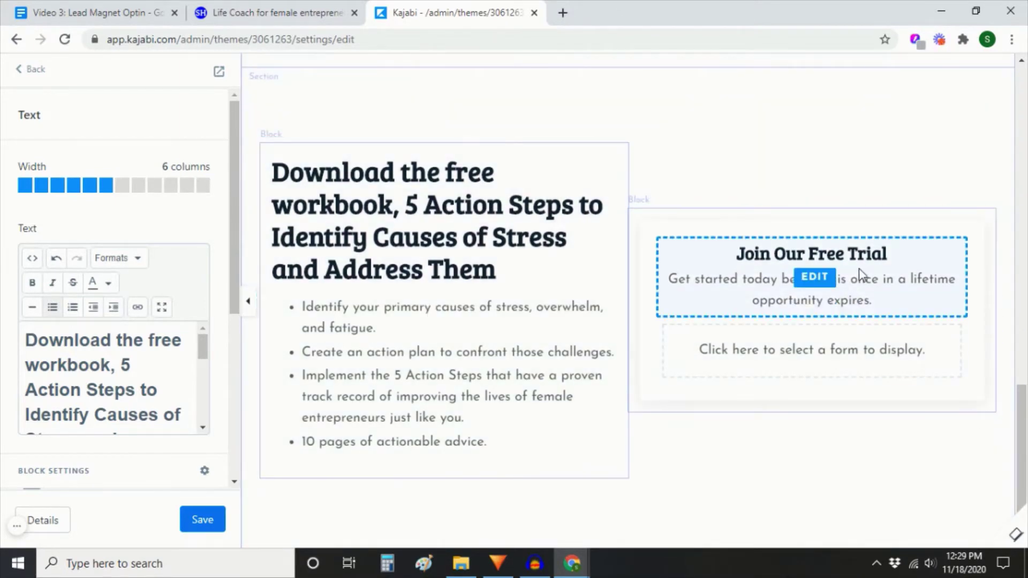
left_click(40, 69)
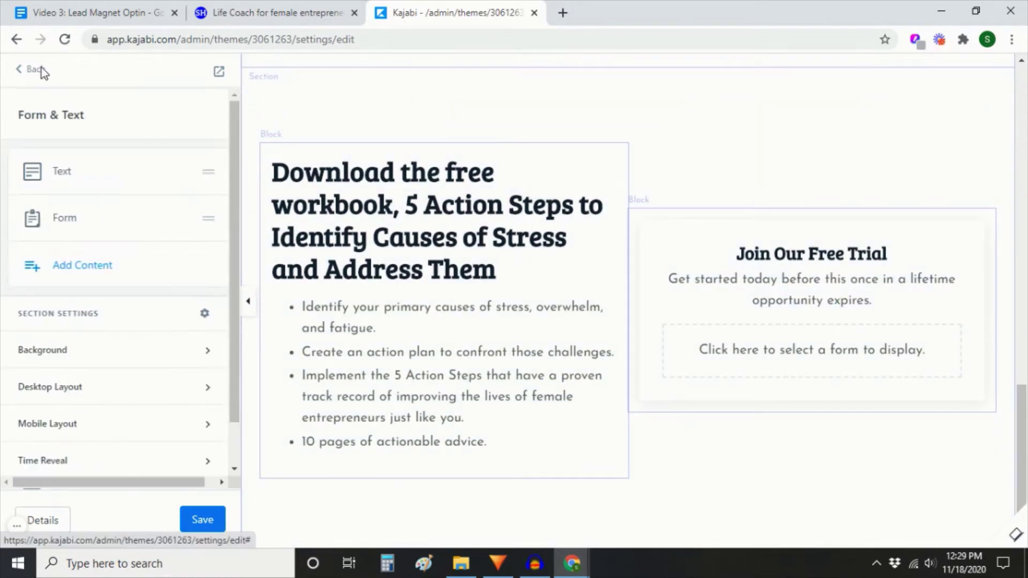
left_click(63, 221)
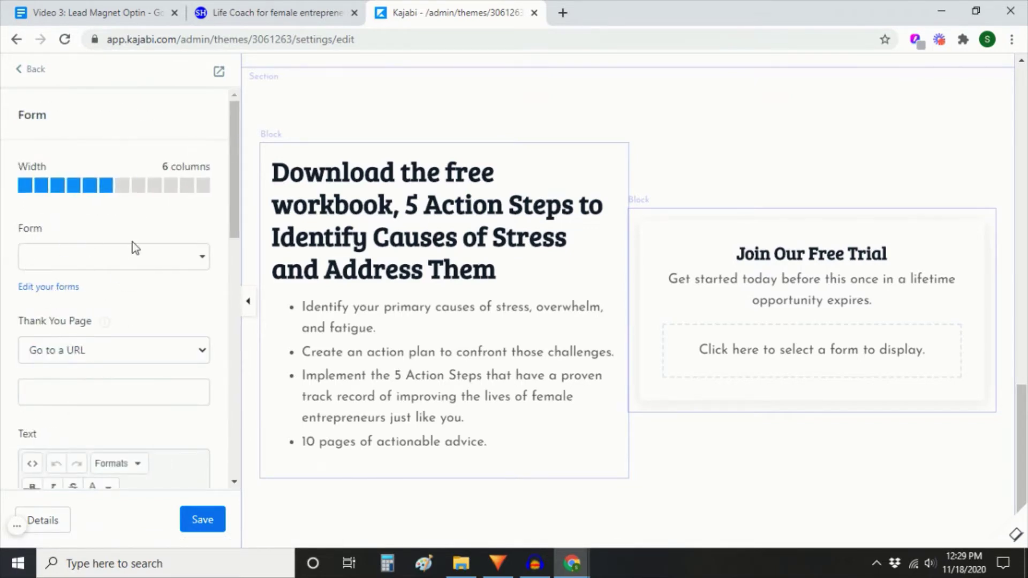
left_click(67, 287)
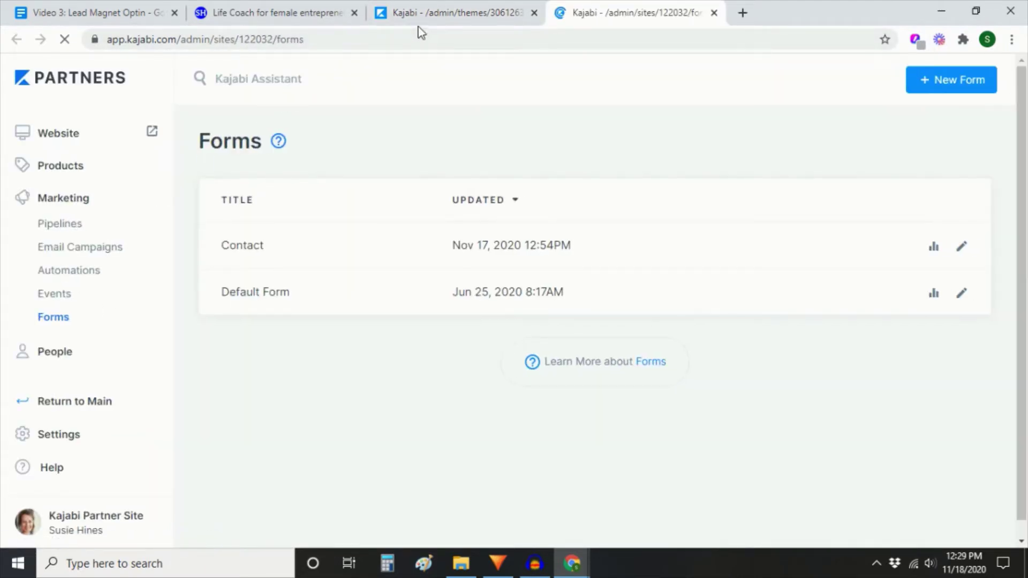
Create a new form titled "5 Action Steps Opt-In"
left_click(963, 85)
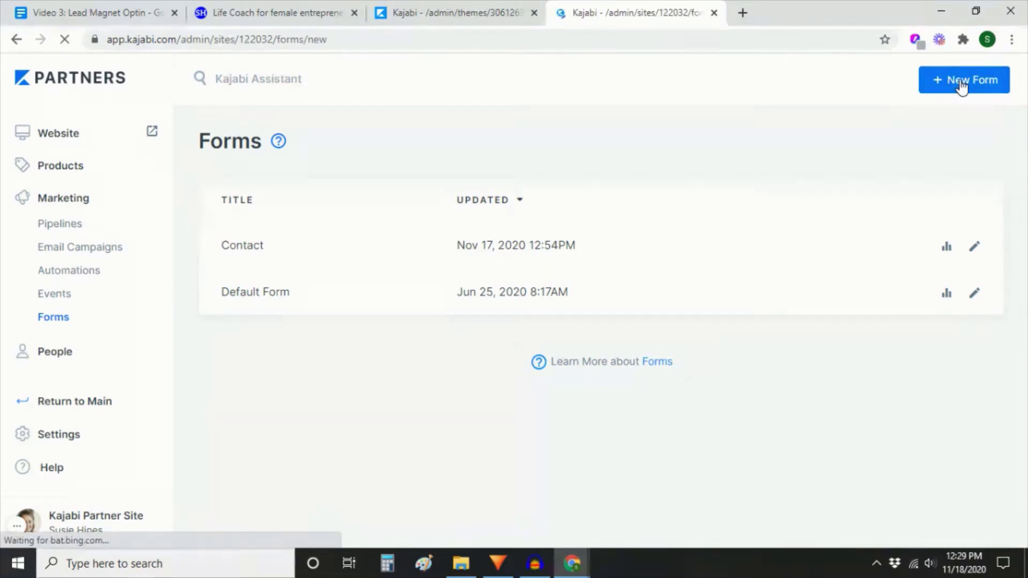
left_click(533, 261)
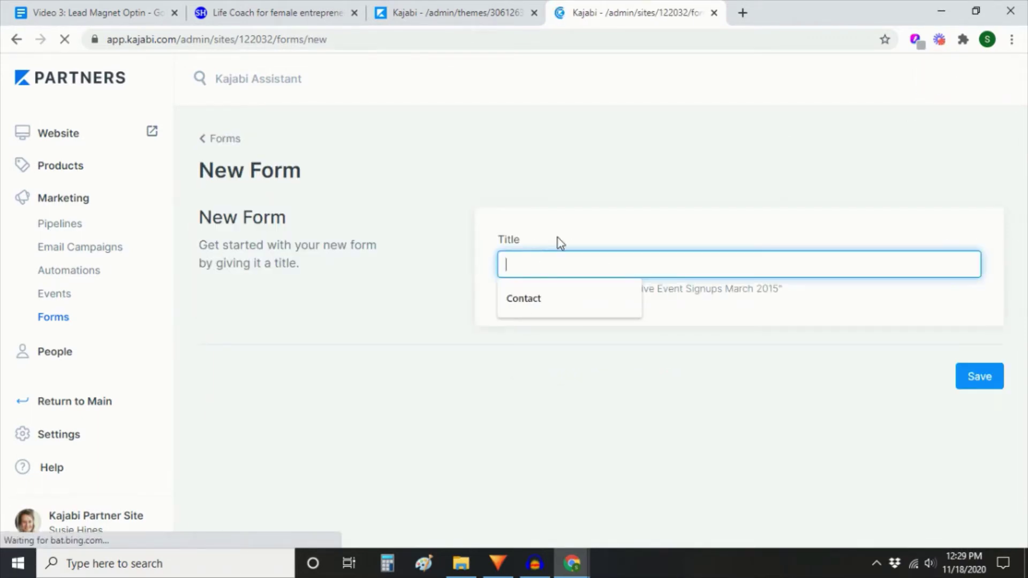
type("5 Action S")
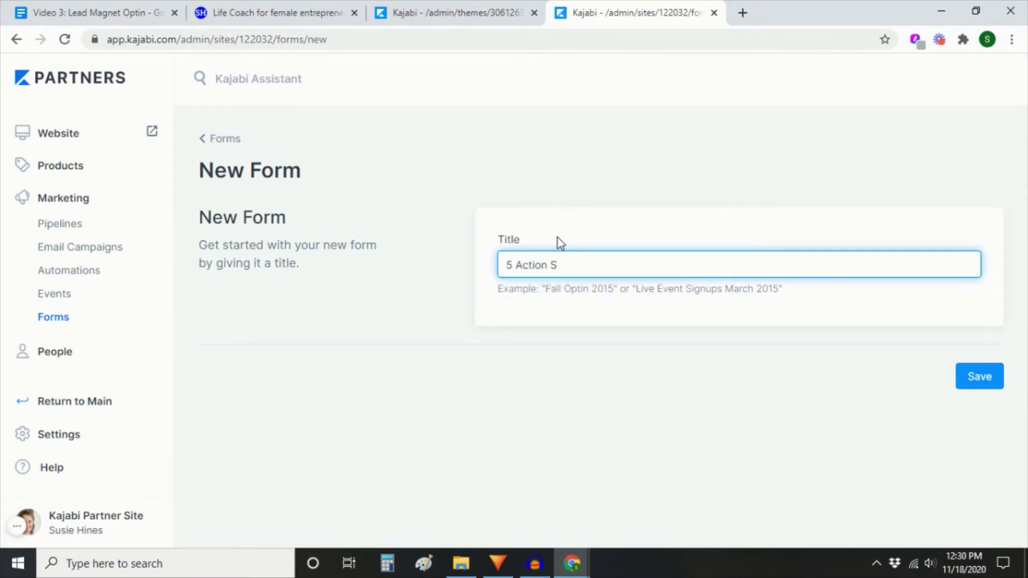
type("teps Opt-In")
left_click(983, 382)
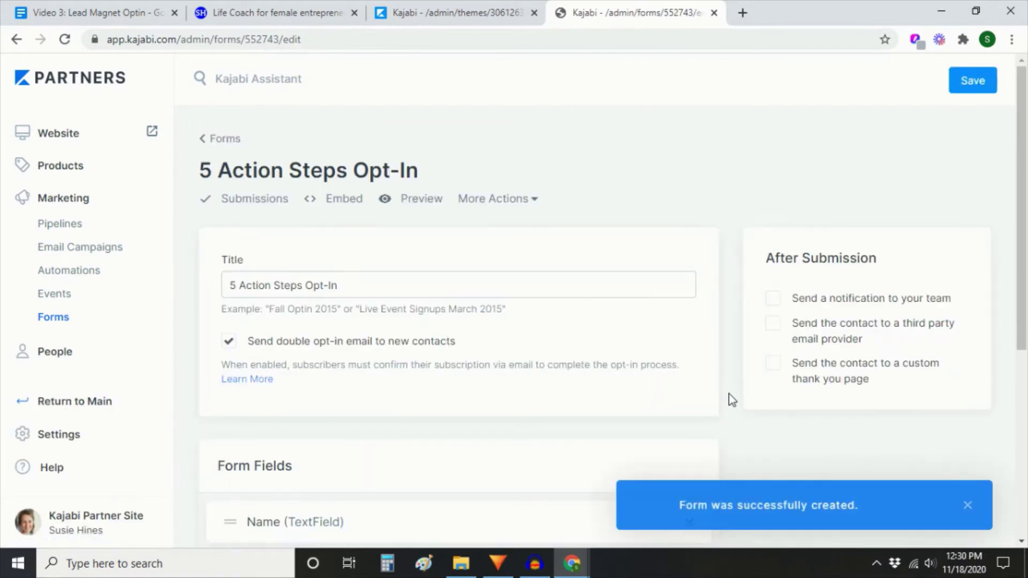
Examine the new form's fields and the actions offered for an automation on form submission, without adding one
scroll(691, 272, "down", 1)
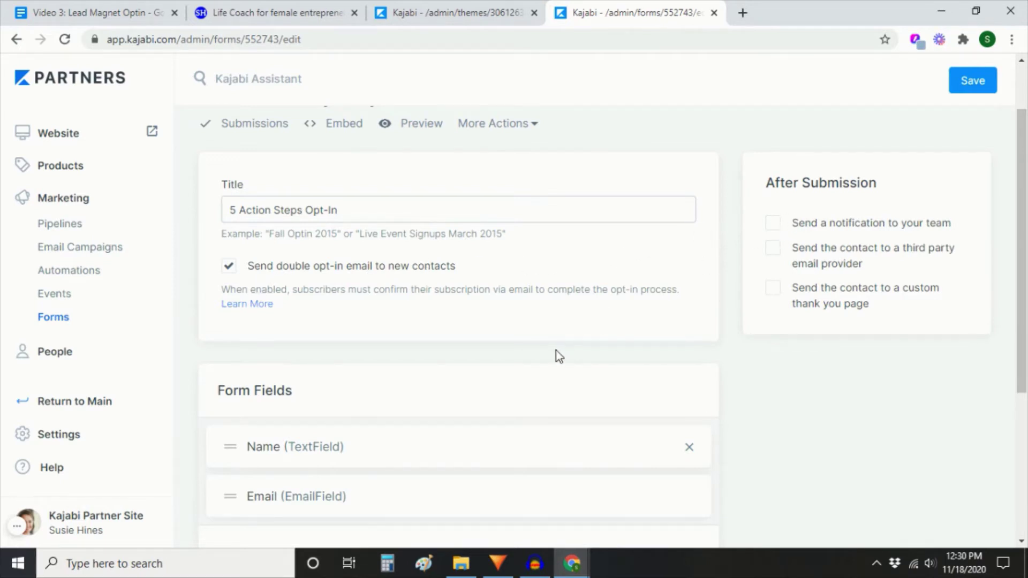
scroll(561, 351, "down", 2)
scroll(562, 360, "down", 3)
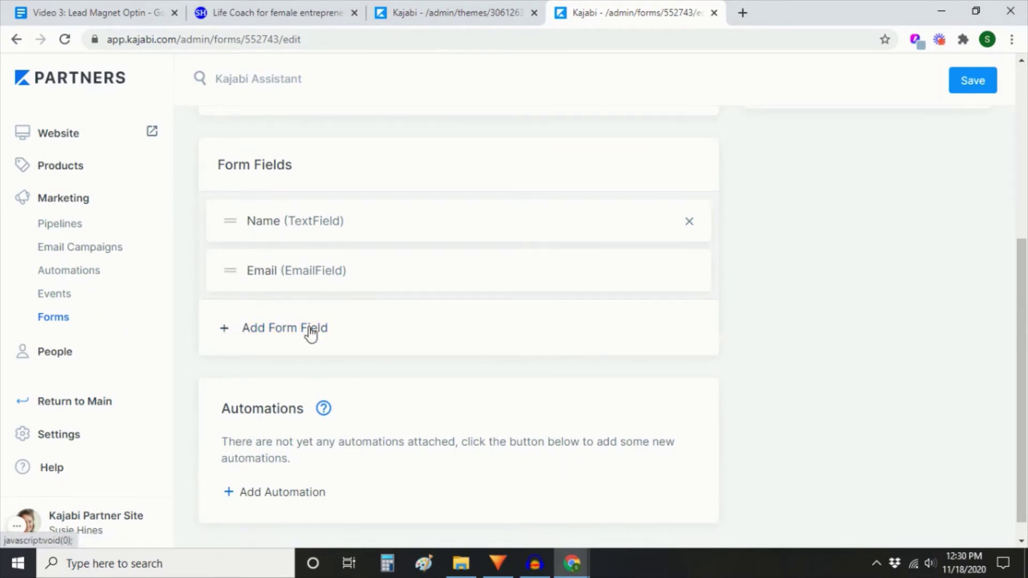
scroll(525, 362, "down", 1)
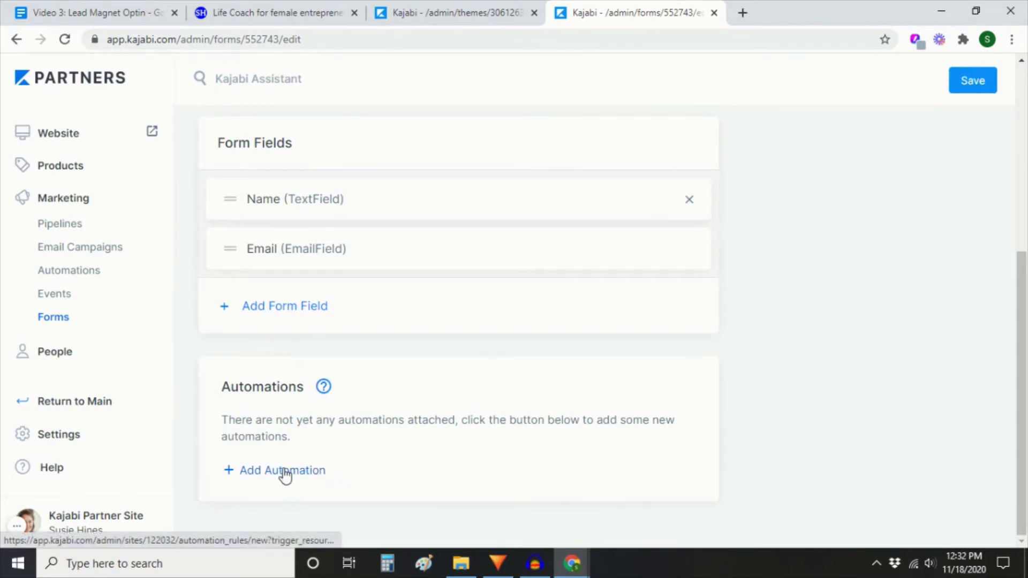
left_click(284, 470)
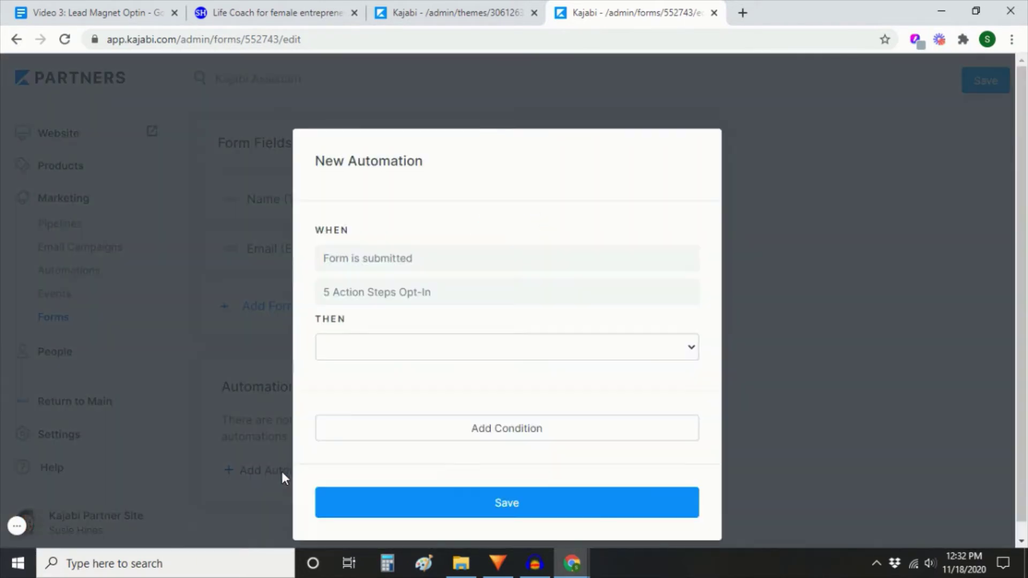
left_click(365, 355)
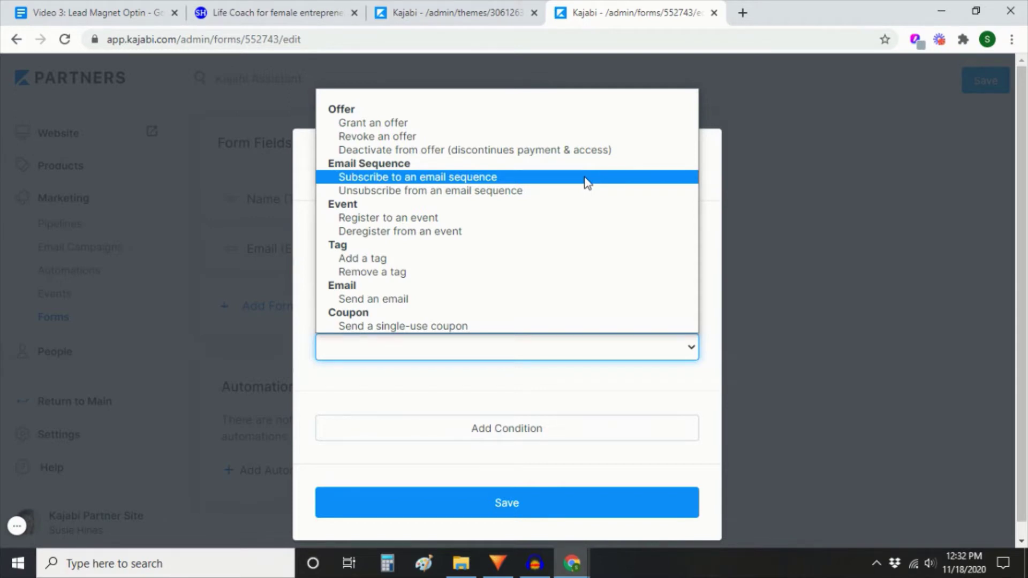
left_click(749, 242)
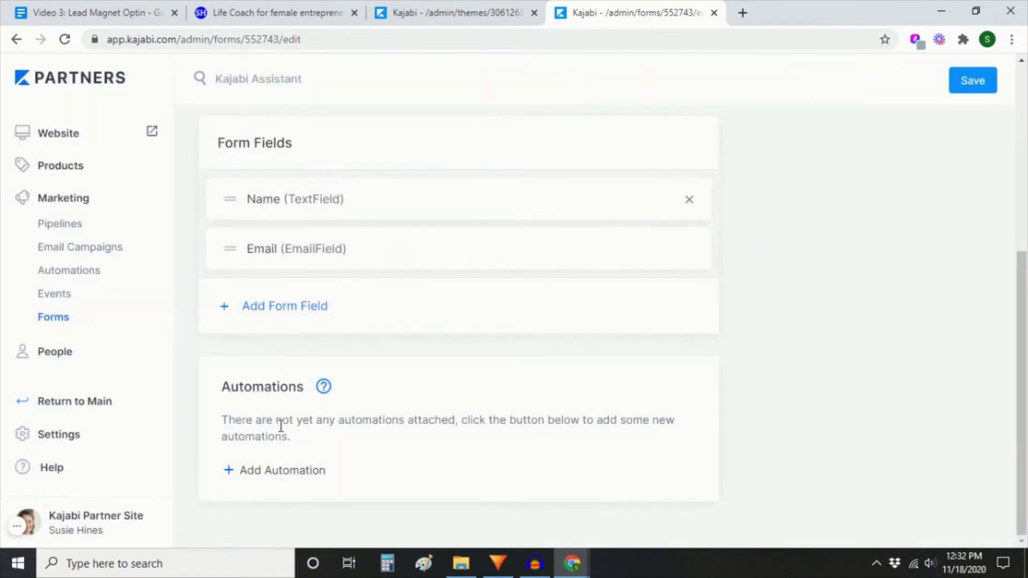
Open Email Campaigns in a separate browser tab and create an Email Sequence titled "5 Action Steps Nurture Sequence"
right_click(51, 250)
left_click(65, 262)
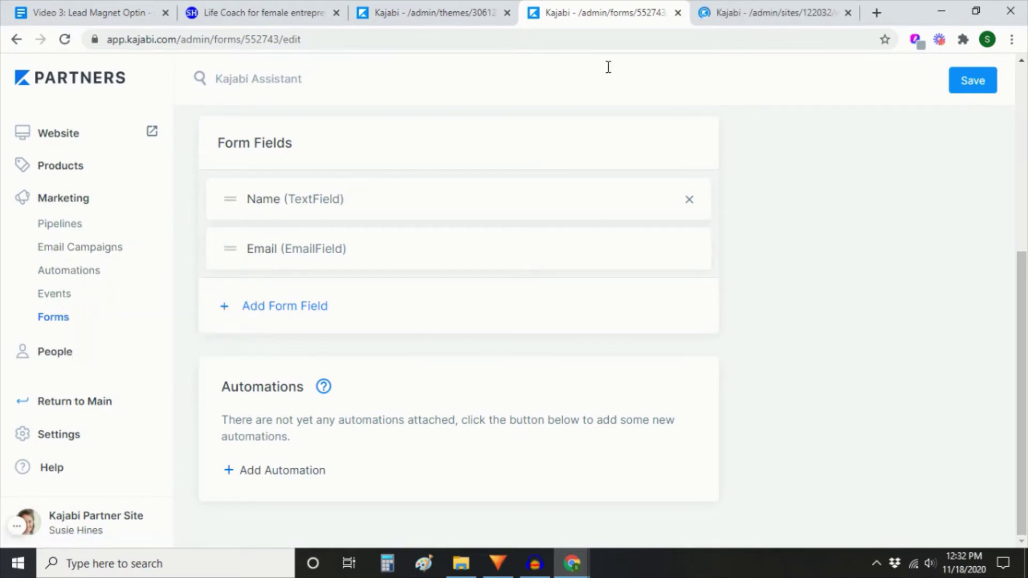
left_click(744, 18)
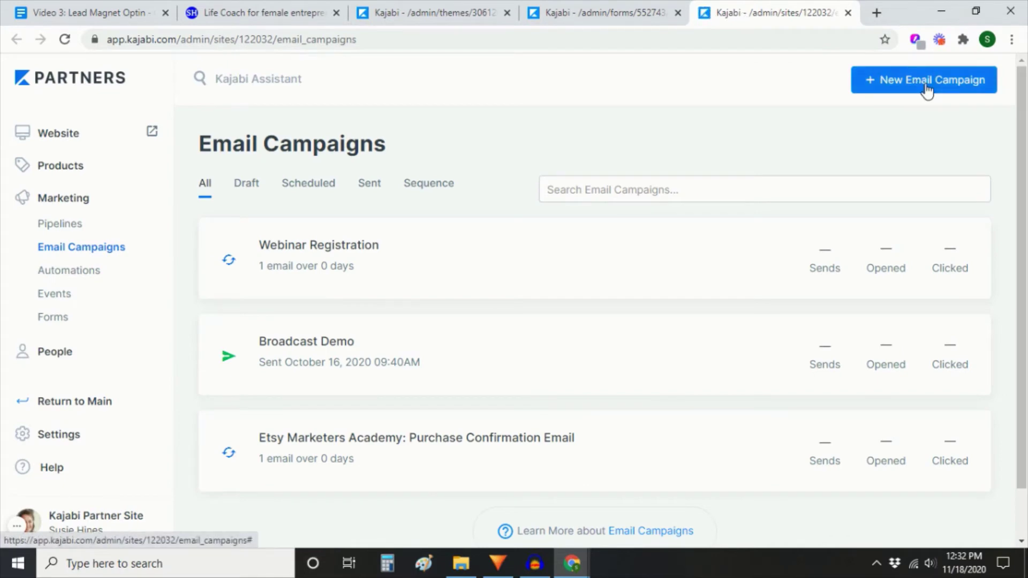
left_click(925, 83)
left_click(622, 321)
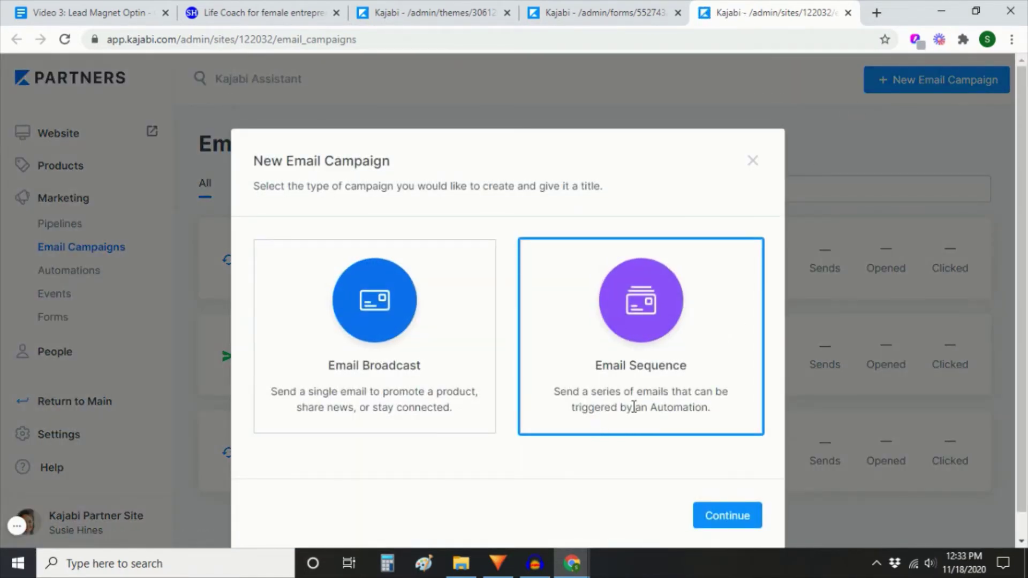
left_click(668, 324)
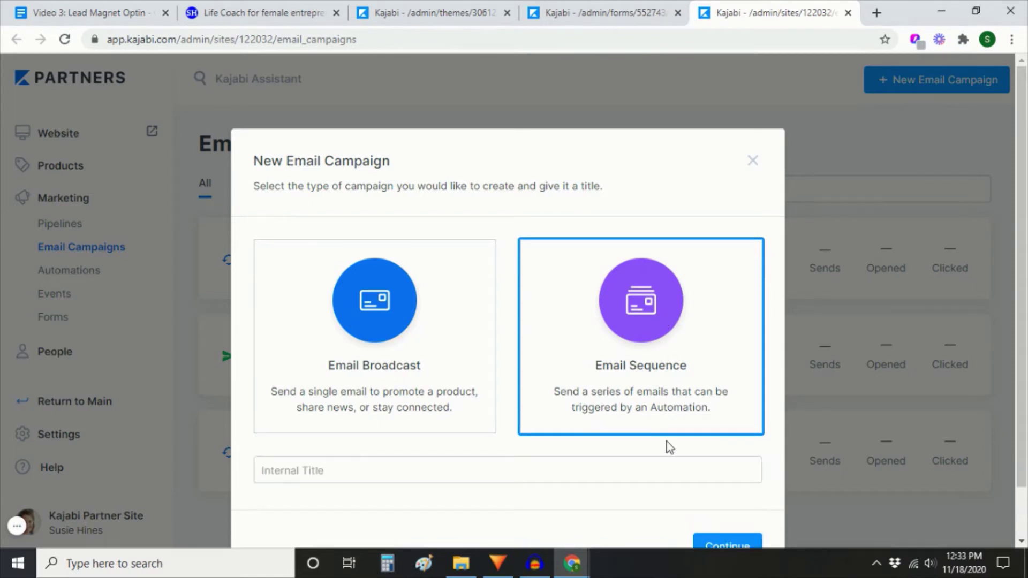
left_click(416, 412)
type("5 Action Steps Nurture Sequence")
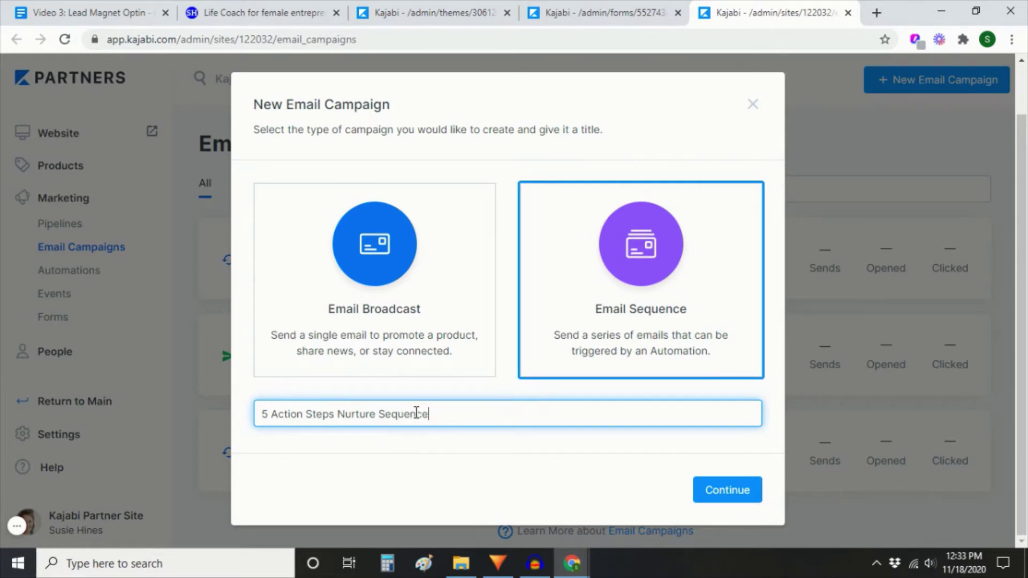
left_click(728, 501)
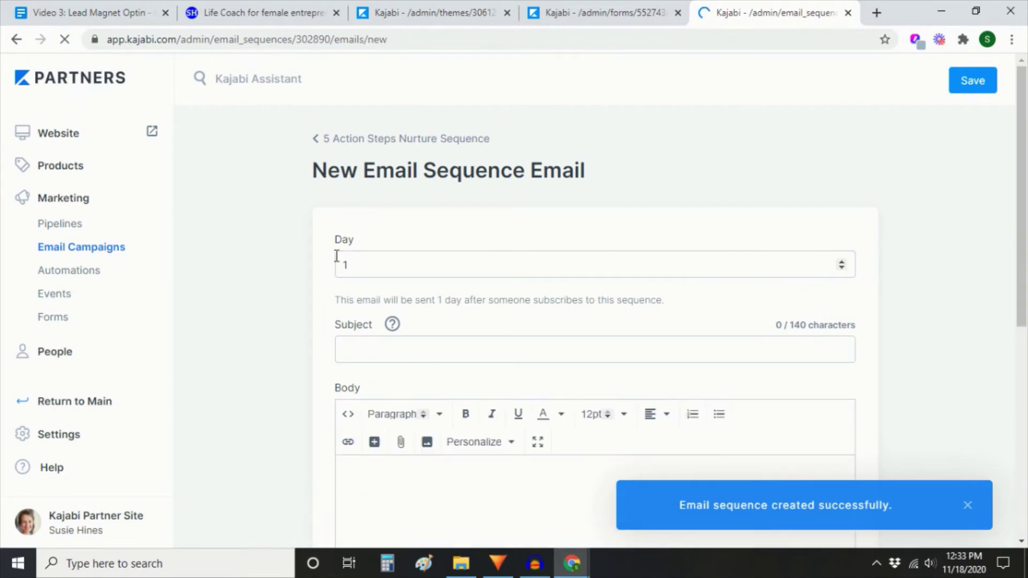
Set the new sequence email to day 0 and give it the subject "Open for your workbook, 5 Action Steps"
left_click(842, 268)
left_click_drag(341, 300, 719, 300)
left_click(375, 348)
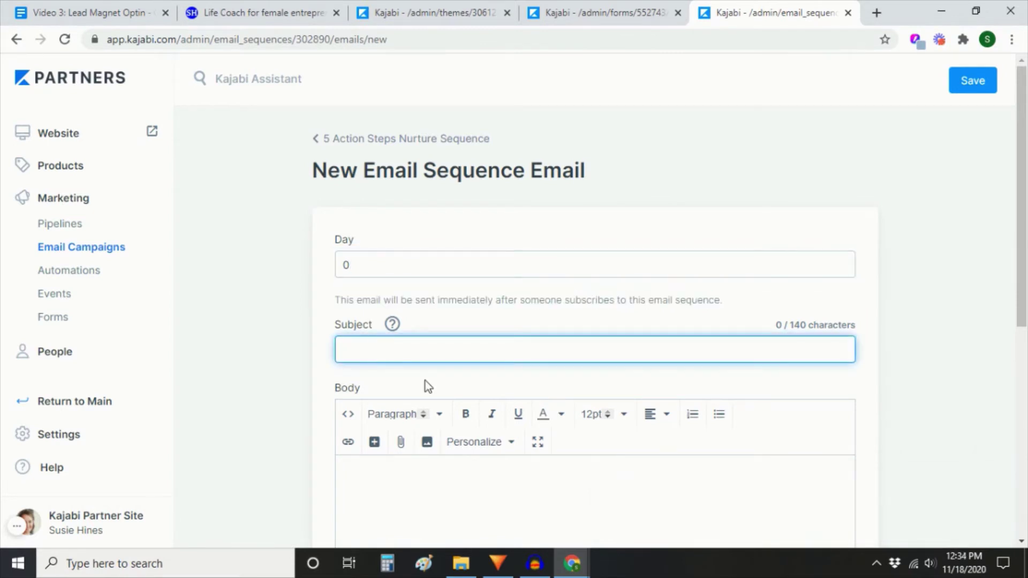
type("Open for your workbook, 5 Action Steps")
Write the email body with the greeting "Hey" plus the First Name personalization, followed by "Here's the workbook you requested..."
scroll(330, 455, "down", 3)
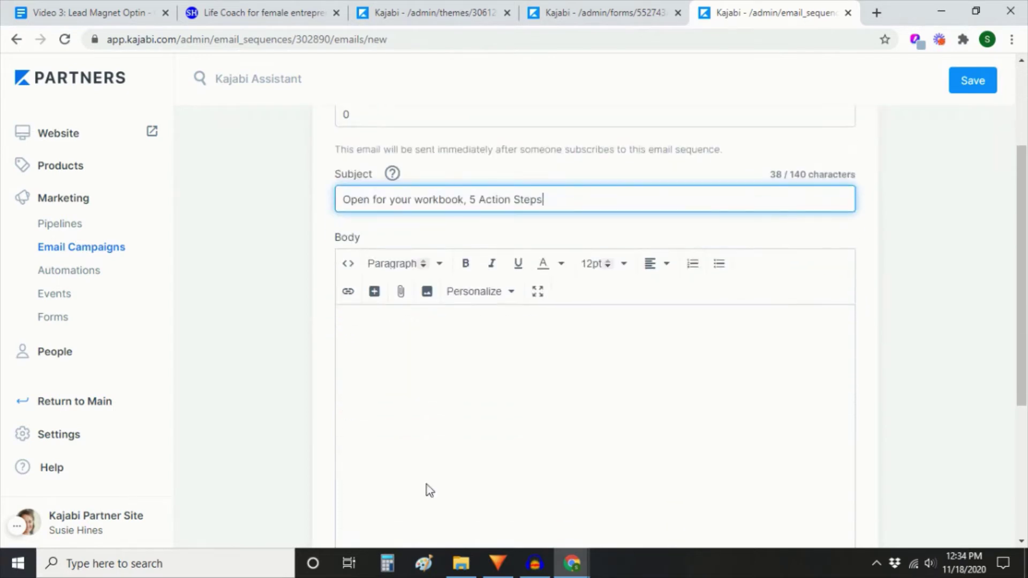
left_click(459, 371)
type("Hey")
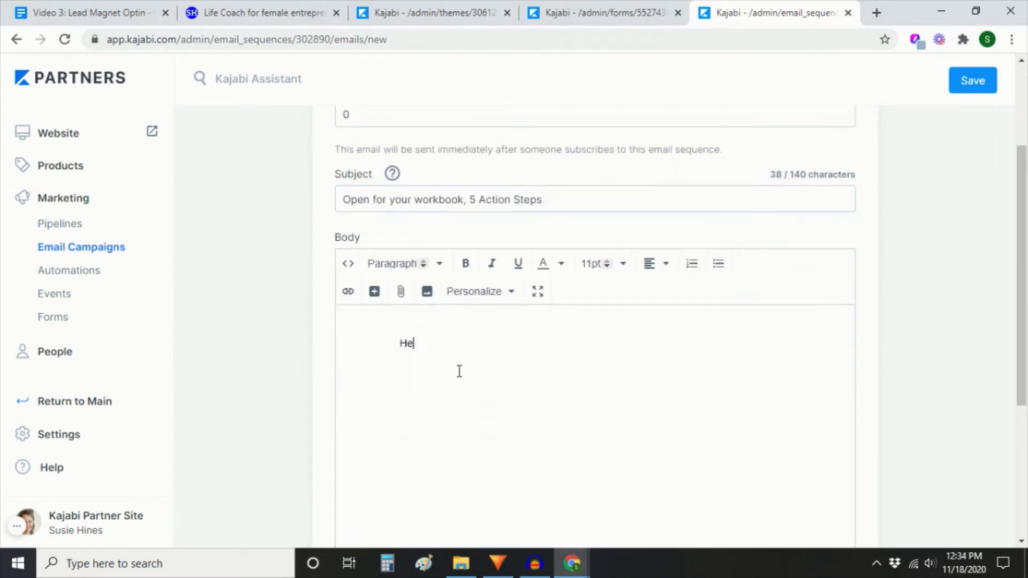
left_click(475, 292)
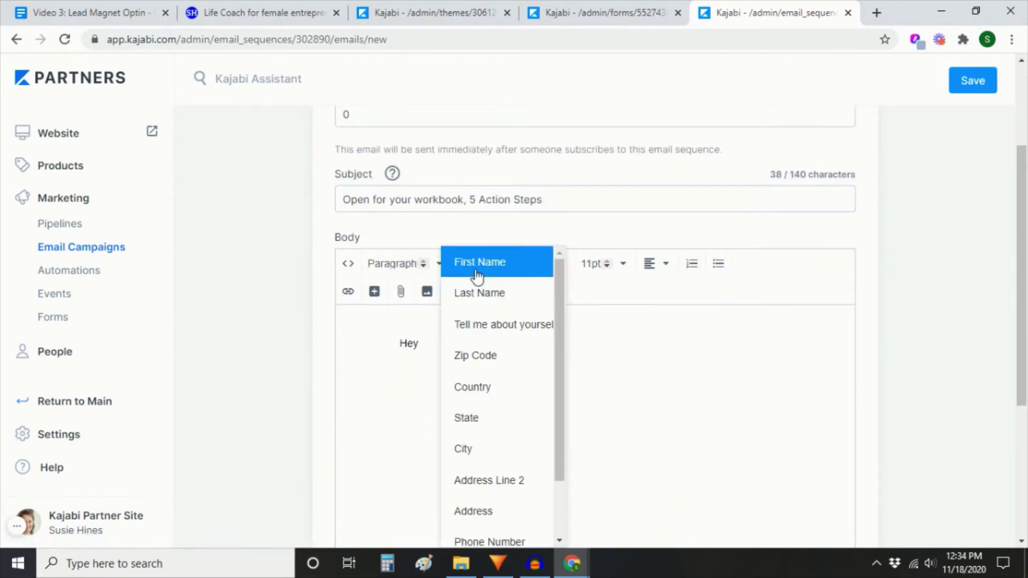
left_click(476, 271)
type("Here's the ")
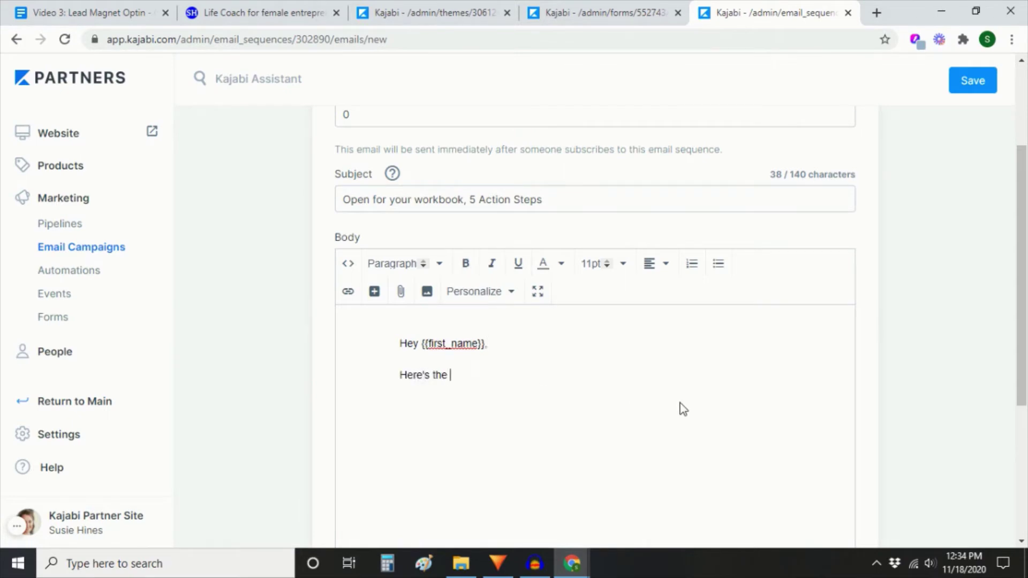
type("workbook you requested...")
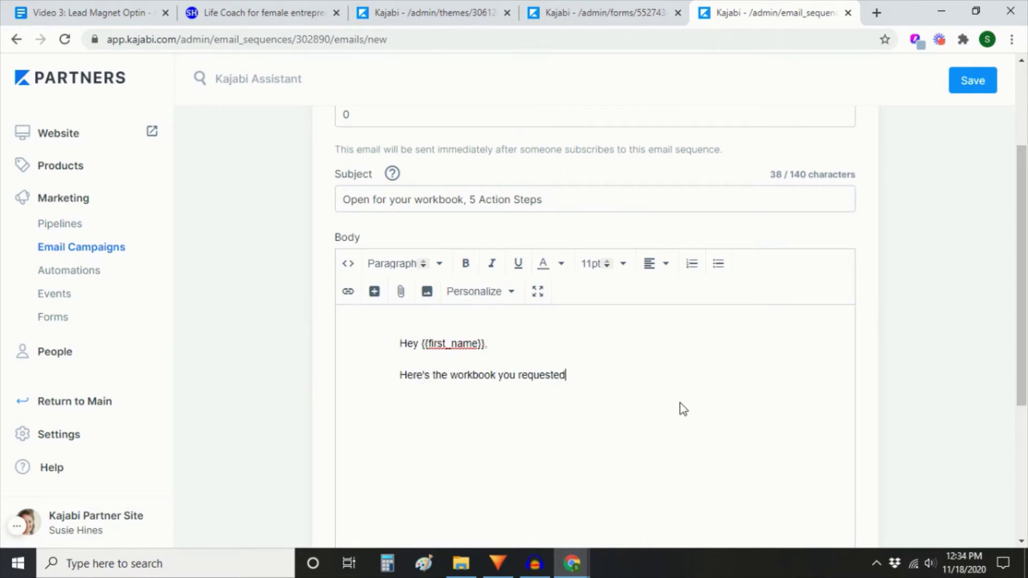
Upload the "Workbook Lead Magnet" PDF from the computer as the email's attachment
left_click(401, 293)
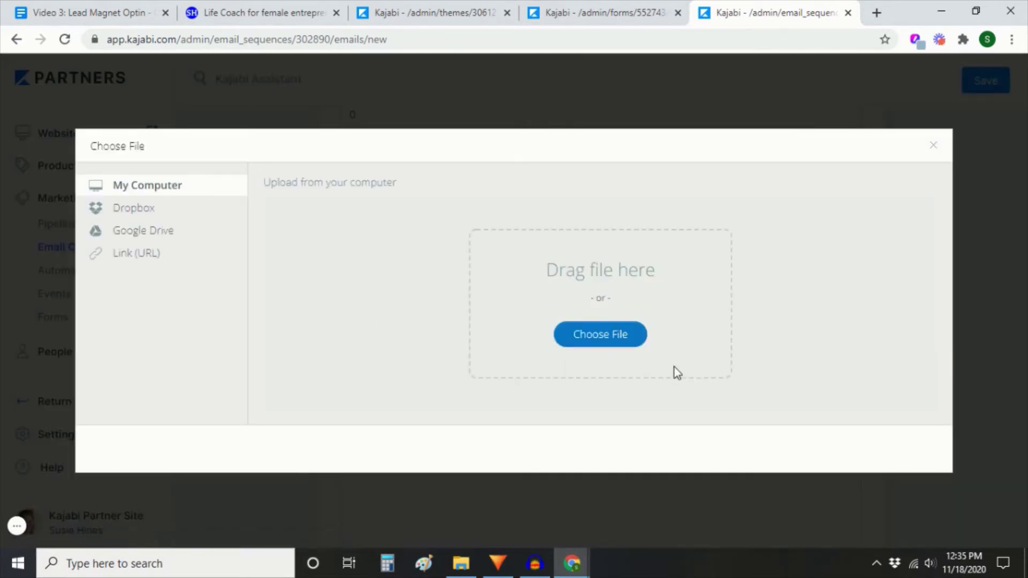
left_click(634, 346)
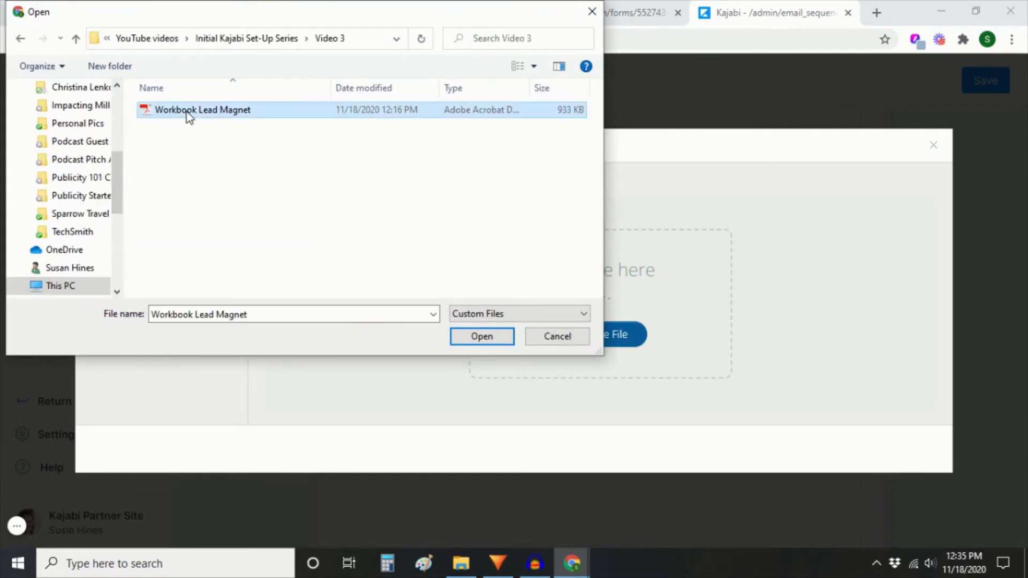
double_click(188, 119)
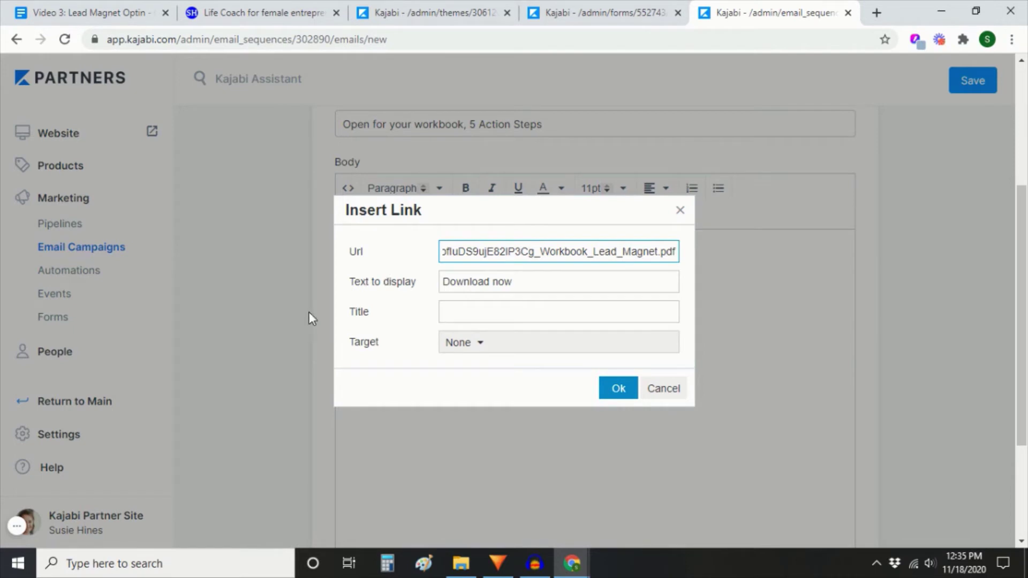
Insert the file link with the display text "Open up to start changing your life" and the target New Window
left_click_drag(546, 283, 380, 273)
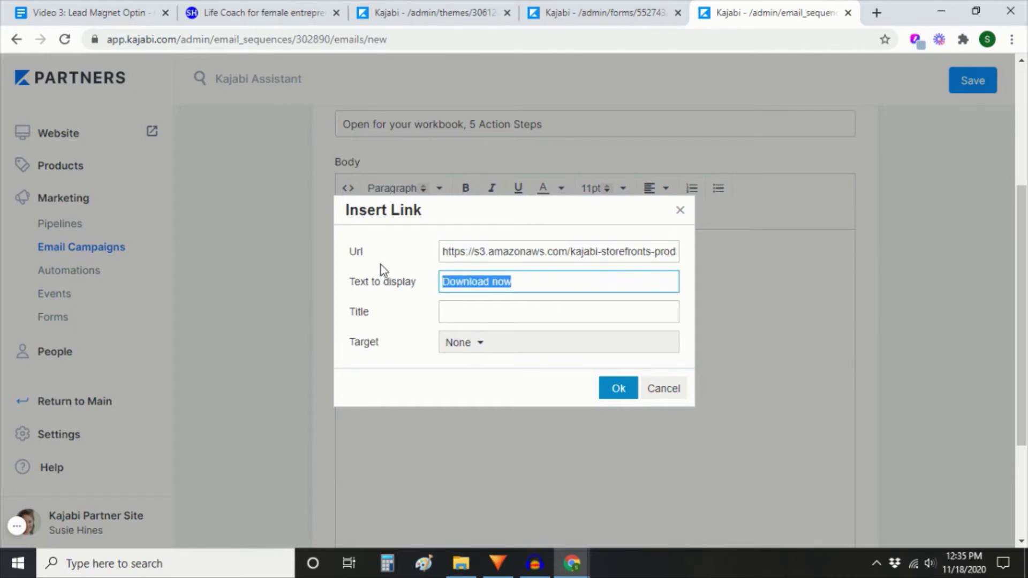
type("Open")
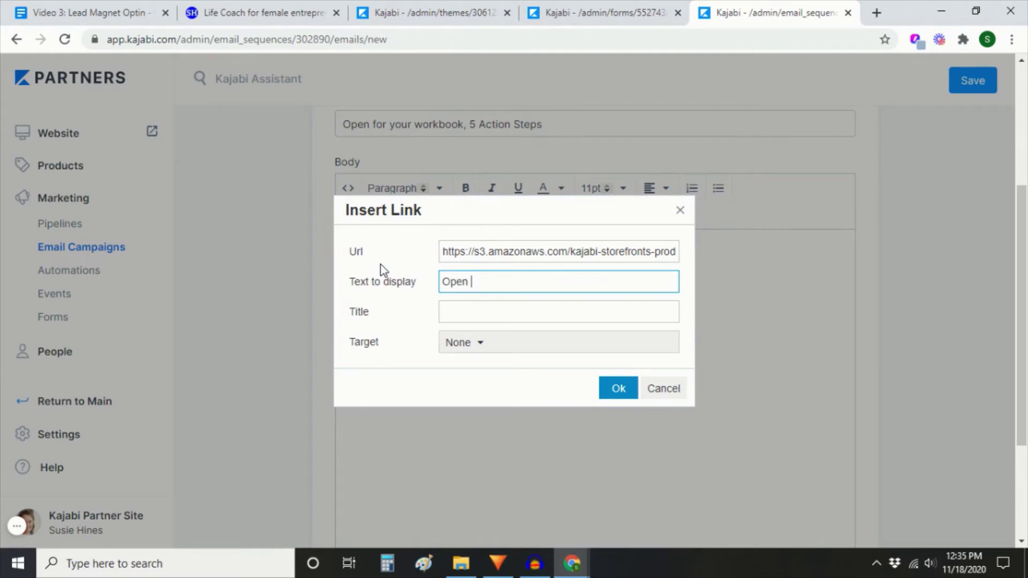
type(" up to start changing your life")
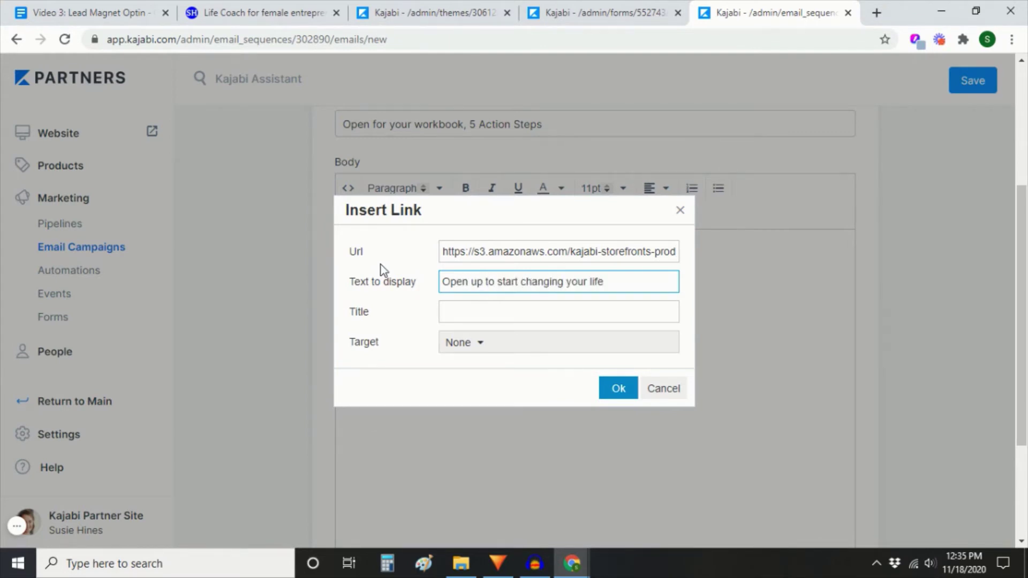
left_click(453, 347)
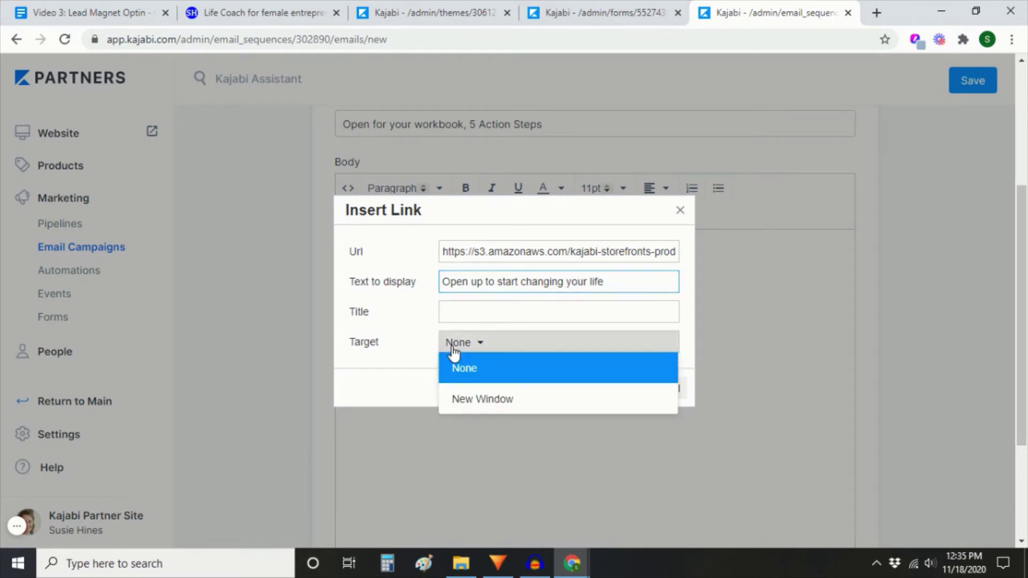
left_click(466, 399)
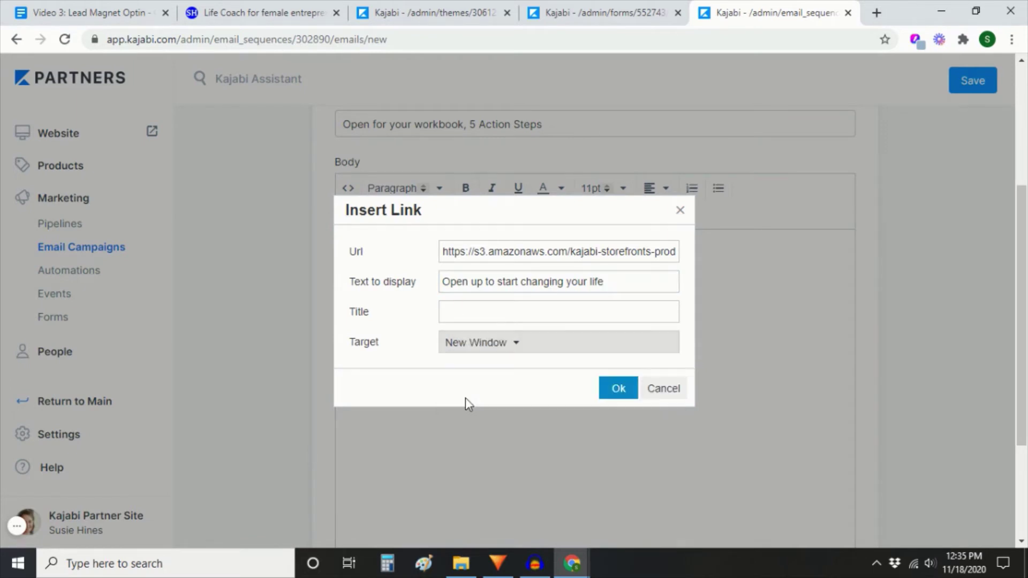
left_click(620, 386)
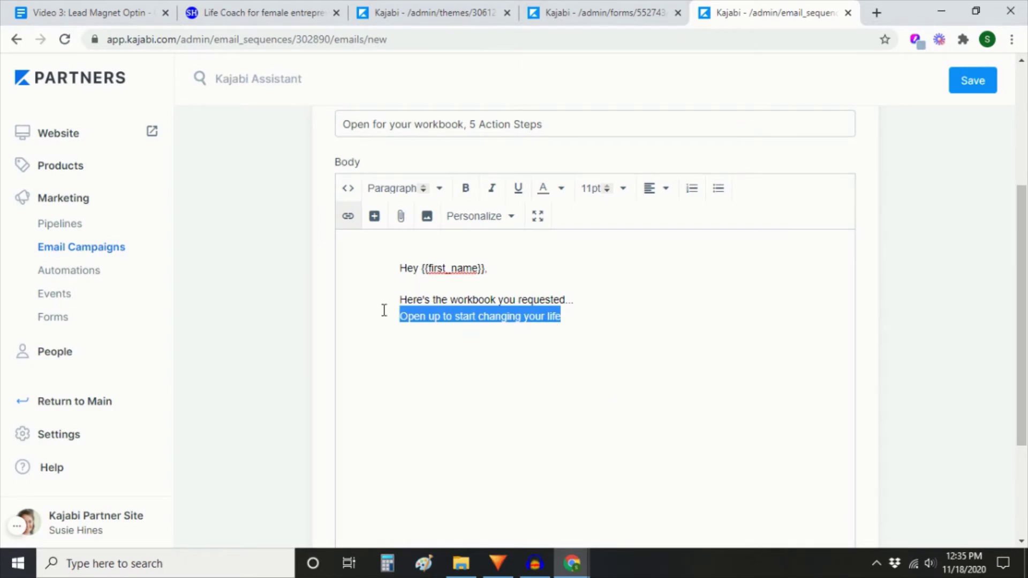
Add a blank line between the "Here's the workbook you requested..." text and the workbook link, and save the email
left_click(619, 299)
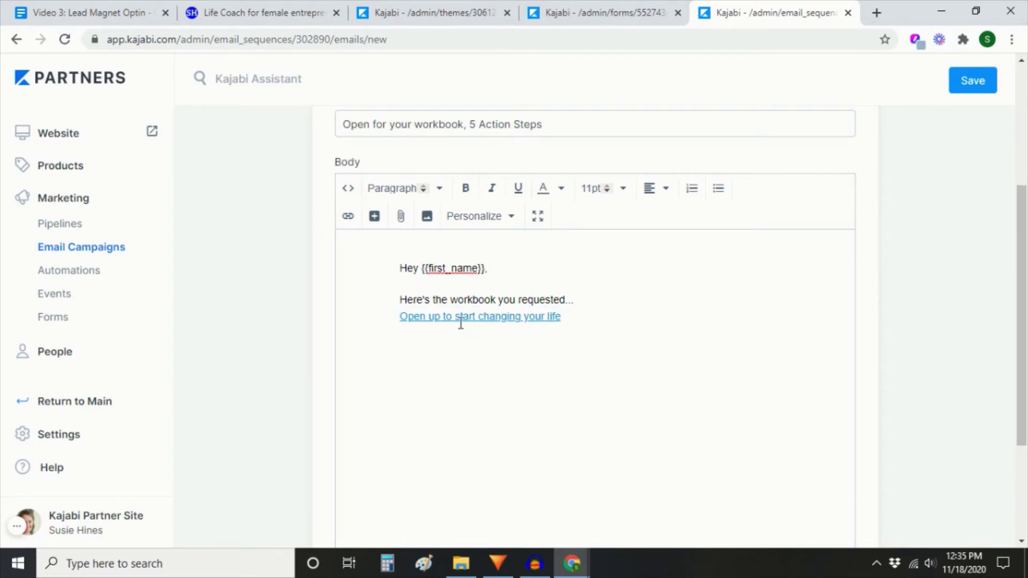
key("Return")
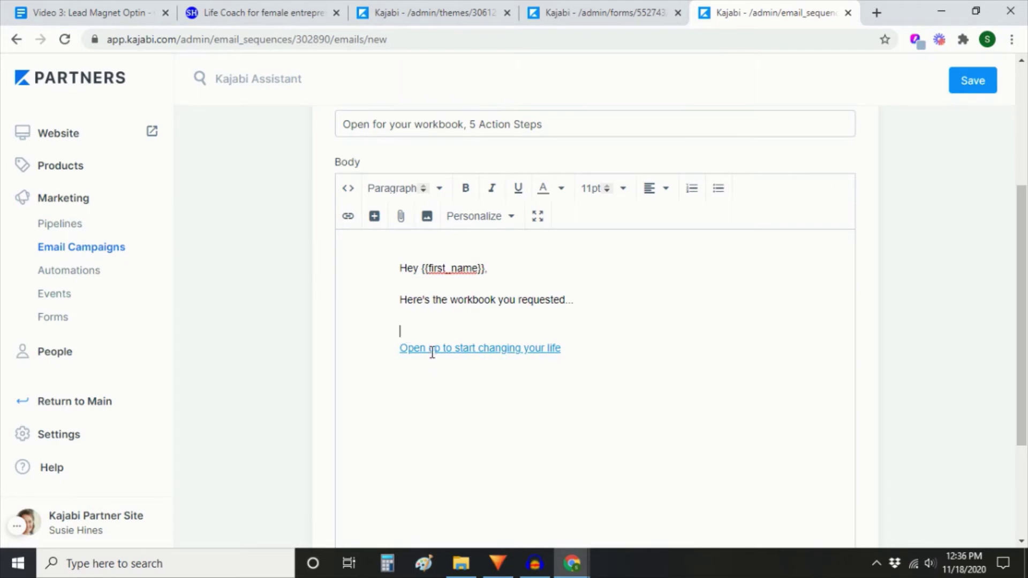
scroll(840, 393, "down", 3)
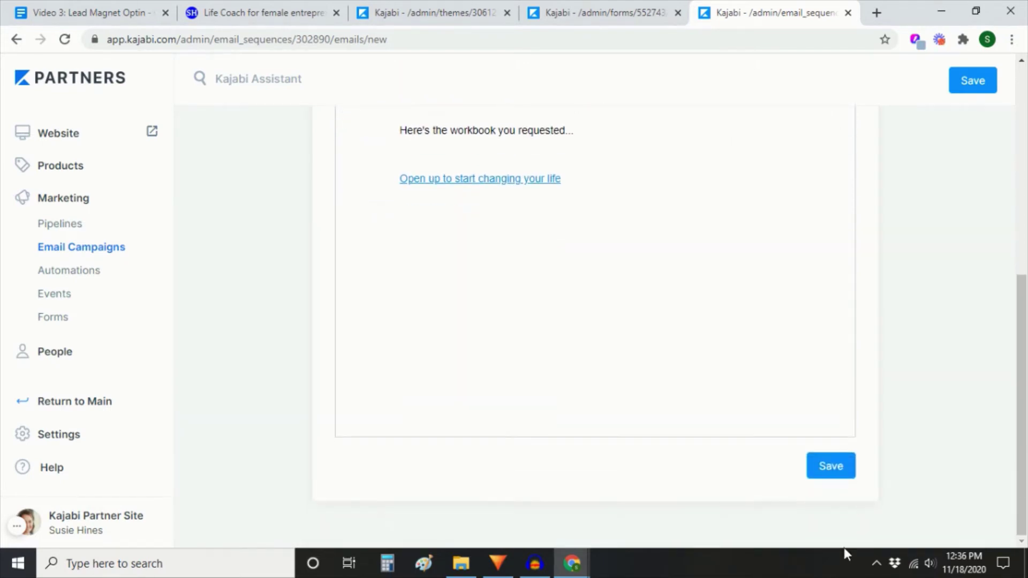
left_click(832, 467)
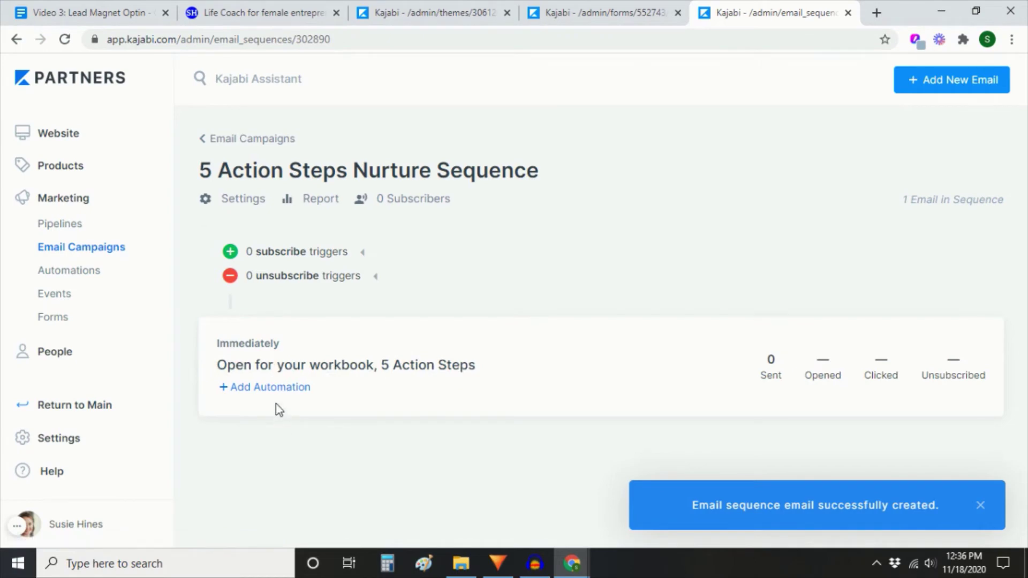
Add another email to the sequence for day 2 with the subject "How's that workbook going?"
left_click(980, 91)
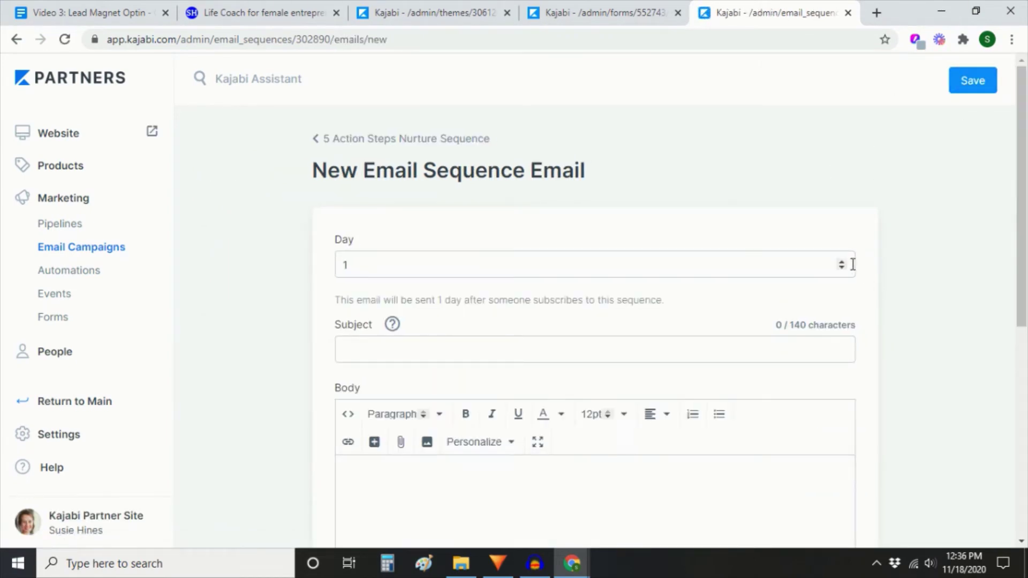
left_click(841, 262)
left_click(498, 345)
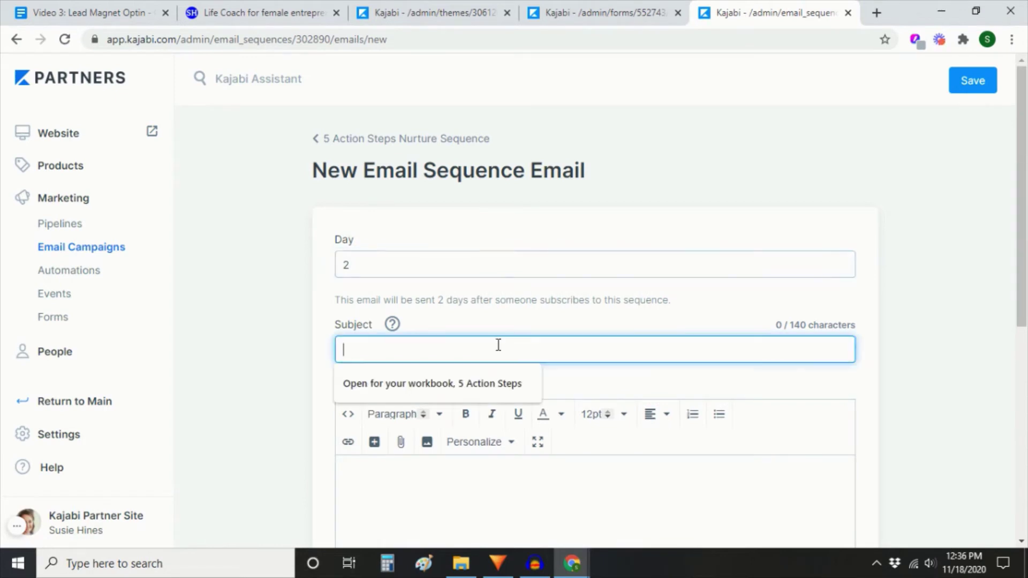
type("How")
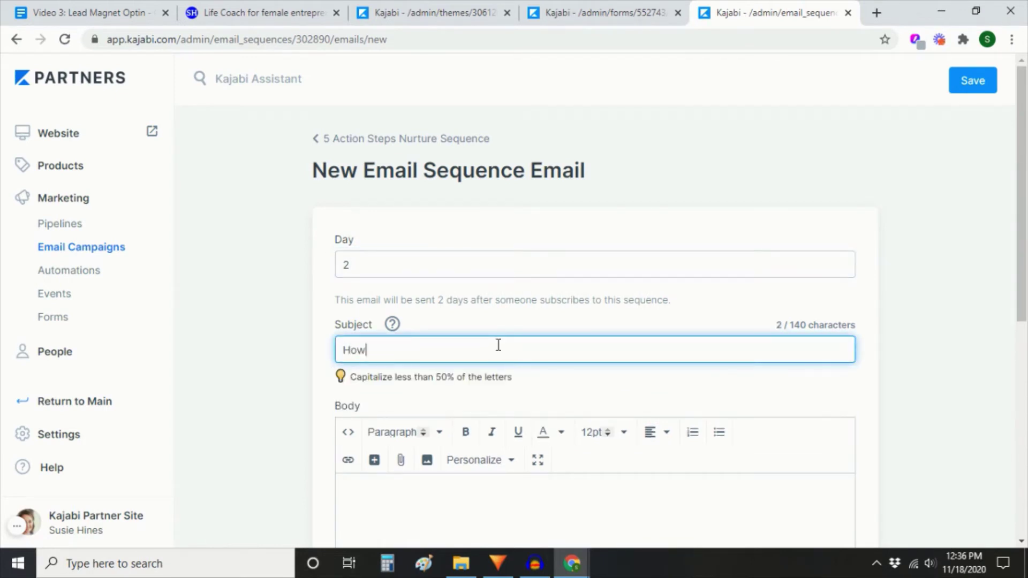
type("'s that workbook going?")
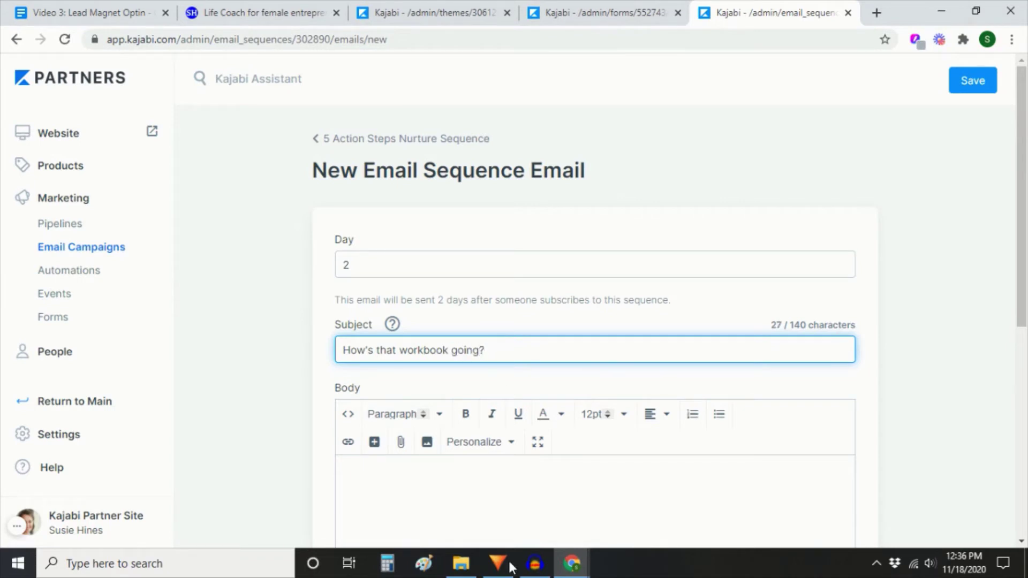
Start the day 2 email body with "Hey" plus the First Name personalization, and save the email
left_click(506, 506)
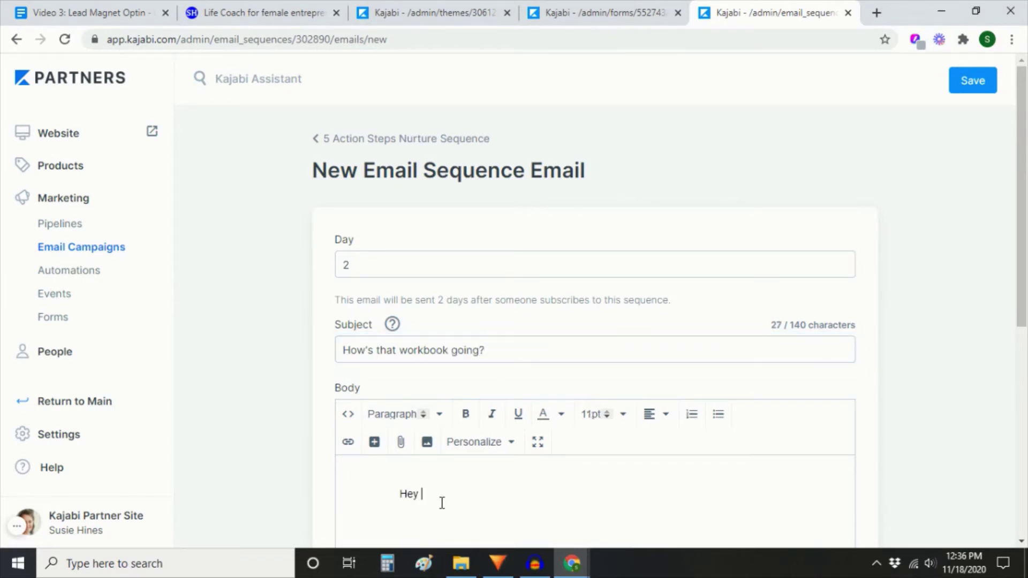
type("Hey")
left_click(460, 442)
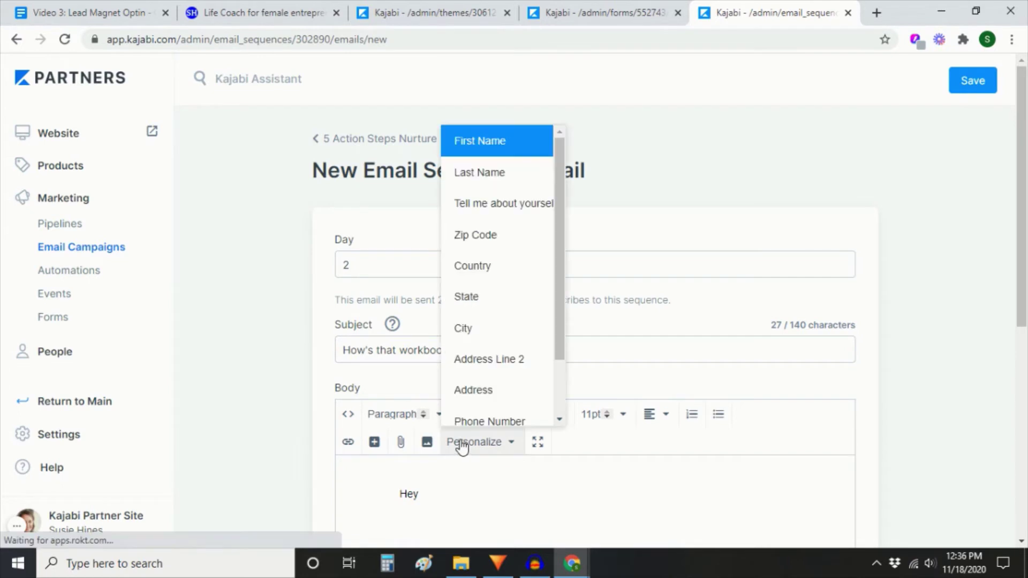
left_click(488, 151)
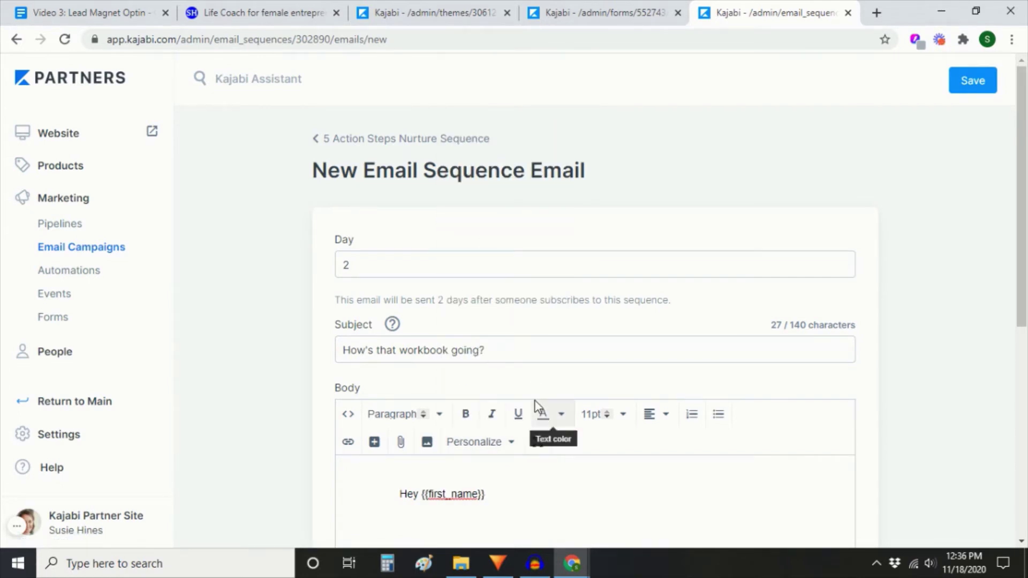
left_click(964, 80)
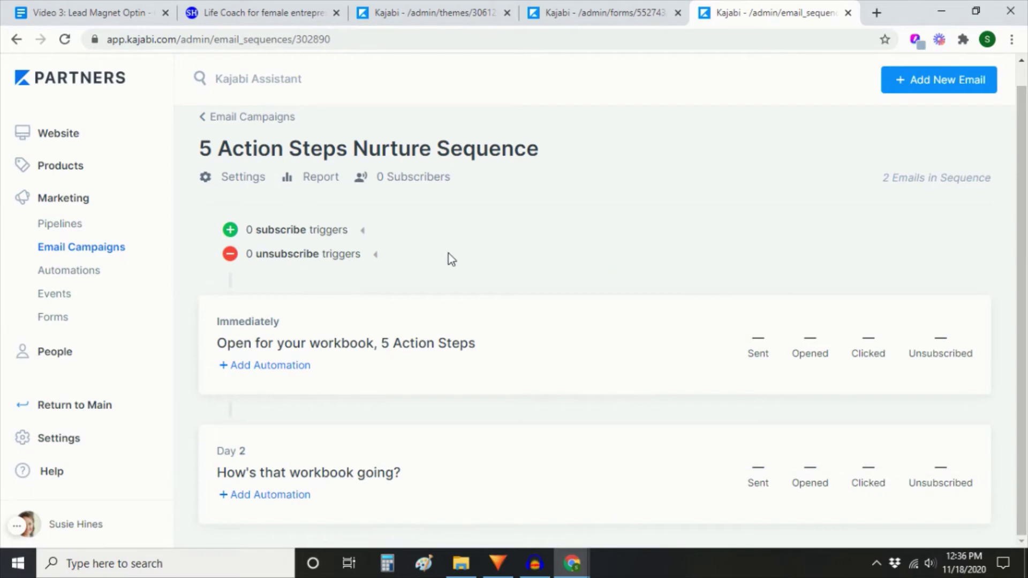
Add a subscribe trigger to the nurture sequence for when the "5 Action Steps Opt-In" form is submitted, and save the automation
left_click(230, 231)
left_click(289, 271)
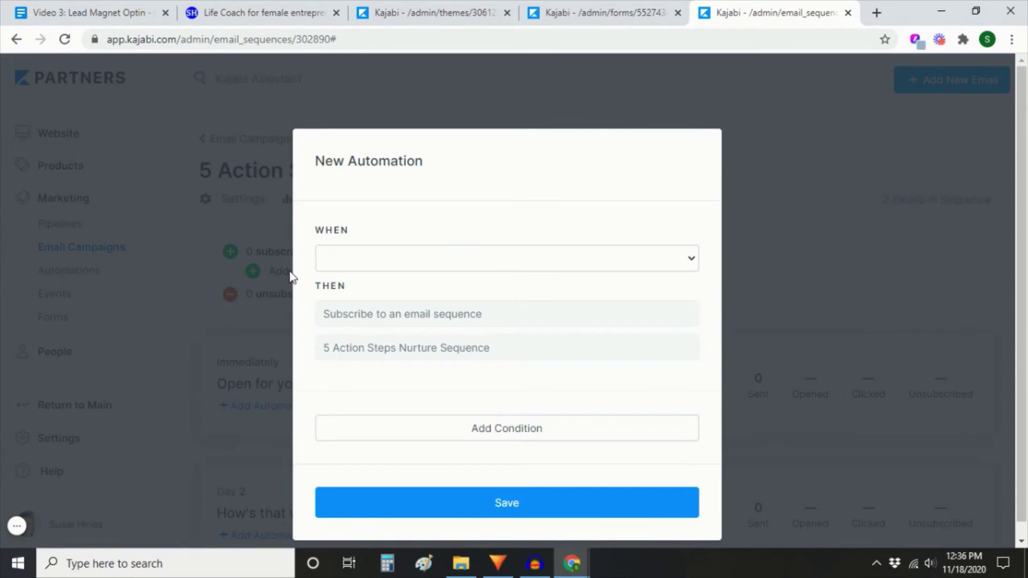
left_click(388, 256)
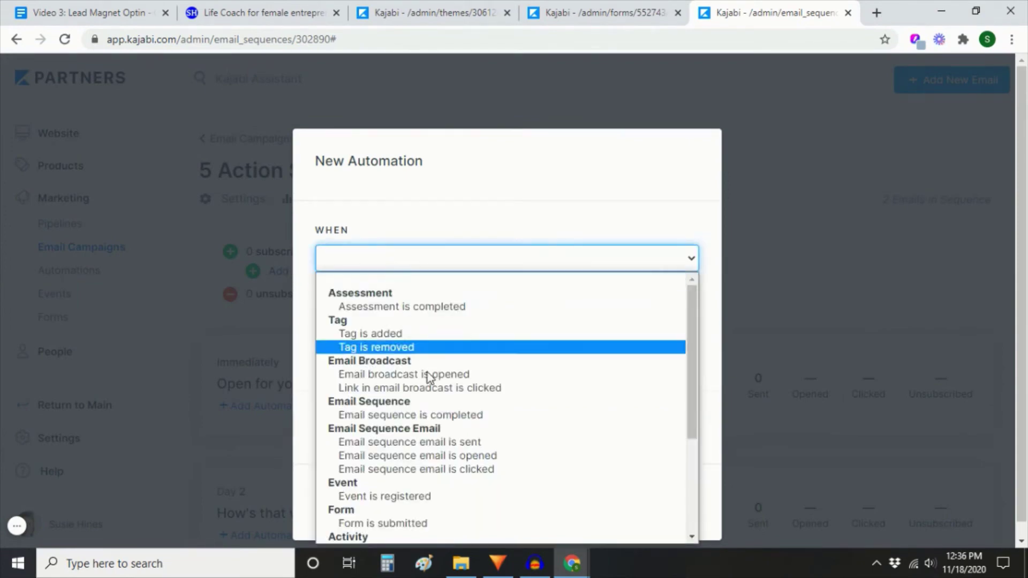
scroll(445, 437, "down", 3)
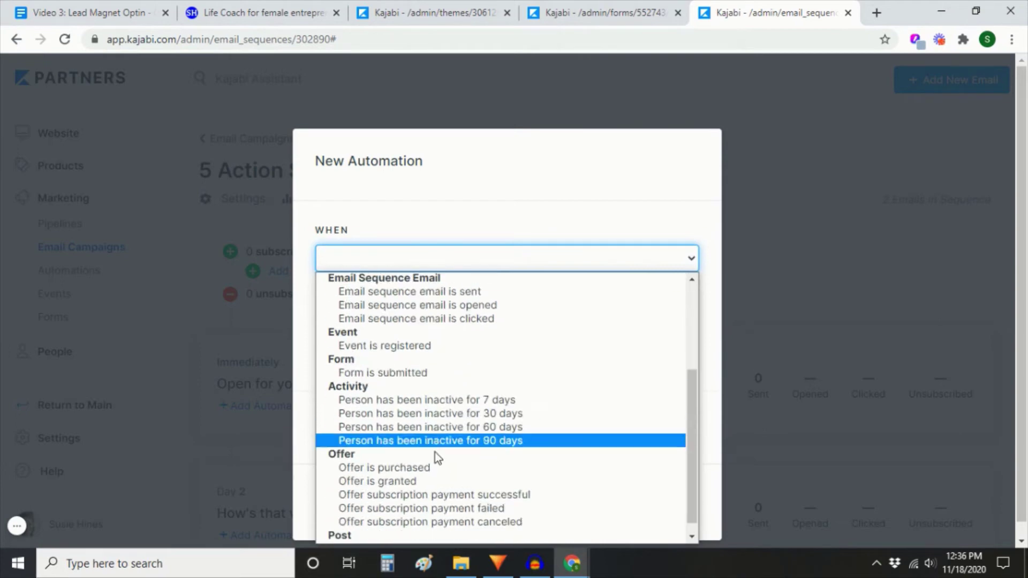
left_click(380, 372)
left_click(381, 308)
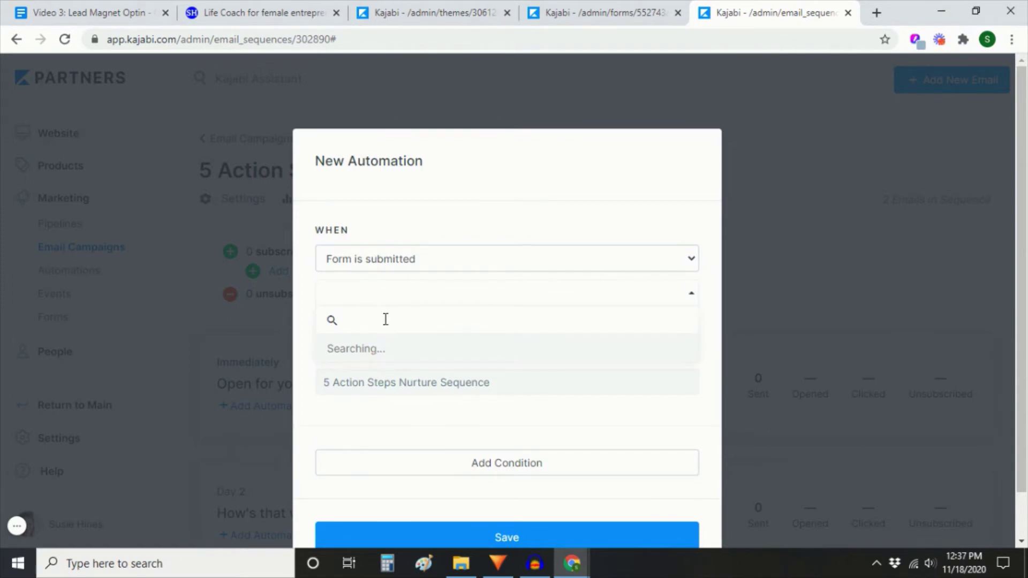
left_click(383, 352)
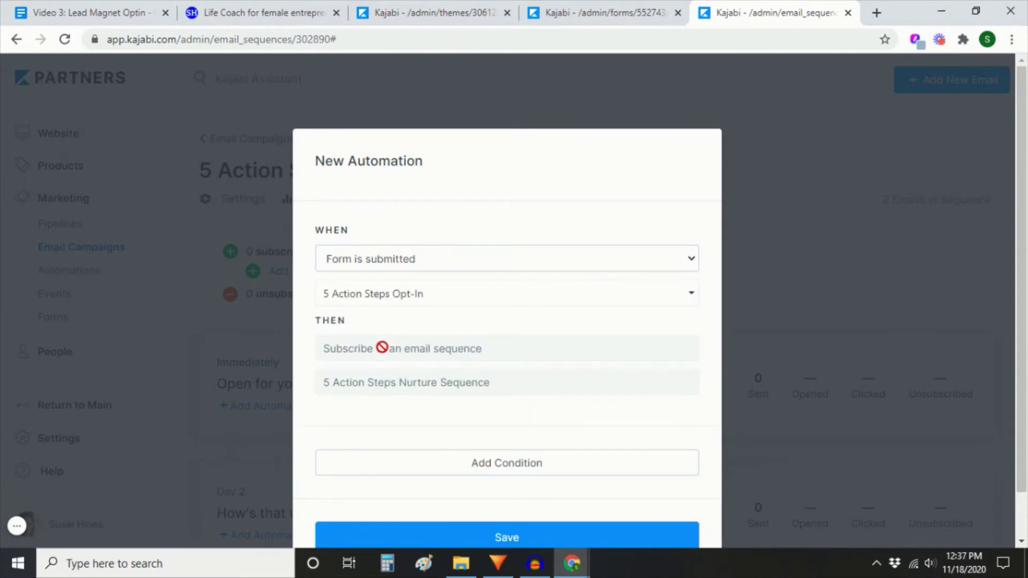
scroll(608, 409, "down", 1)
left_click(500, 489)
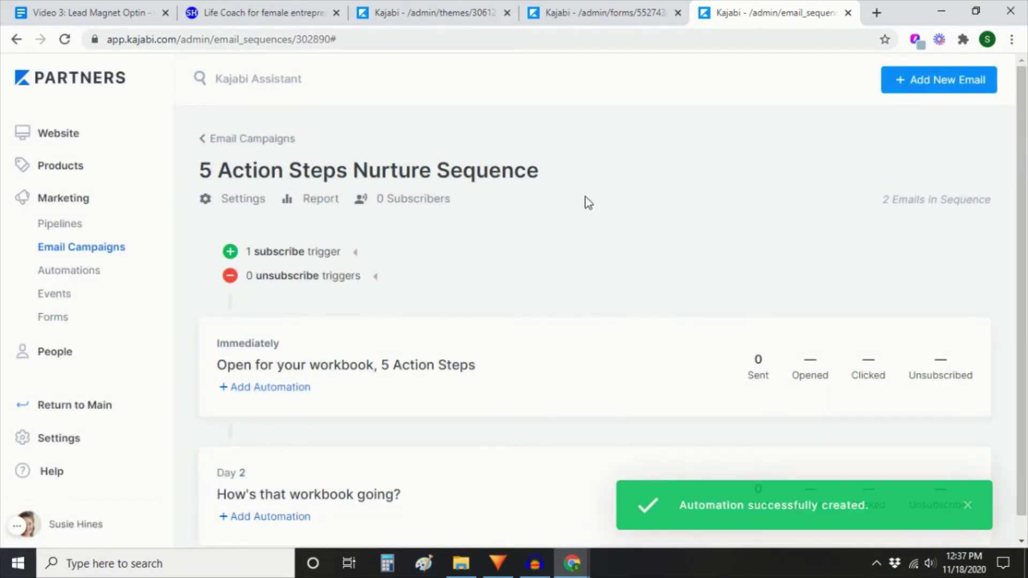
Reload the "5 Action Steps Opt-In" form's edit page, check its automations and save the form
left_click(579, 18)
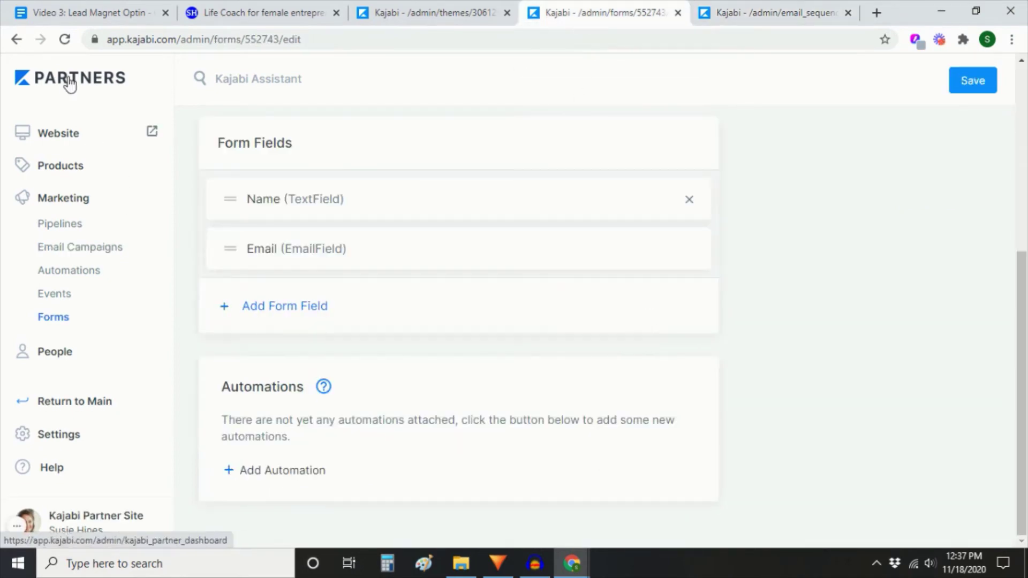
left_click(64, 39)
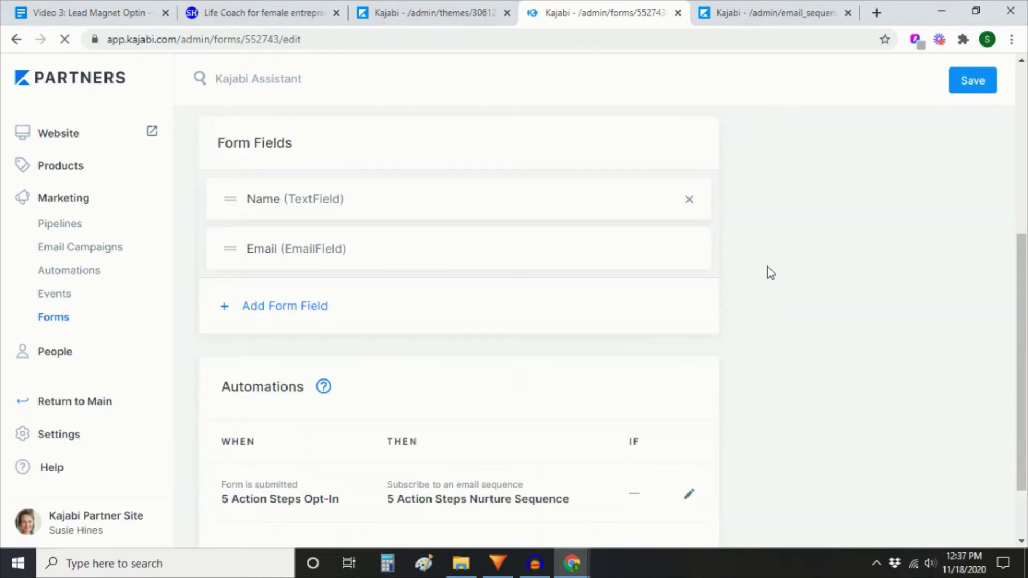
scroll(767, 267, "down", 2)
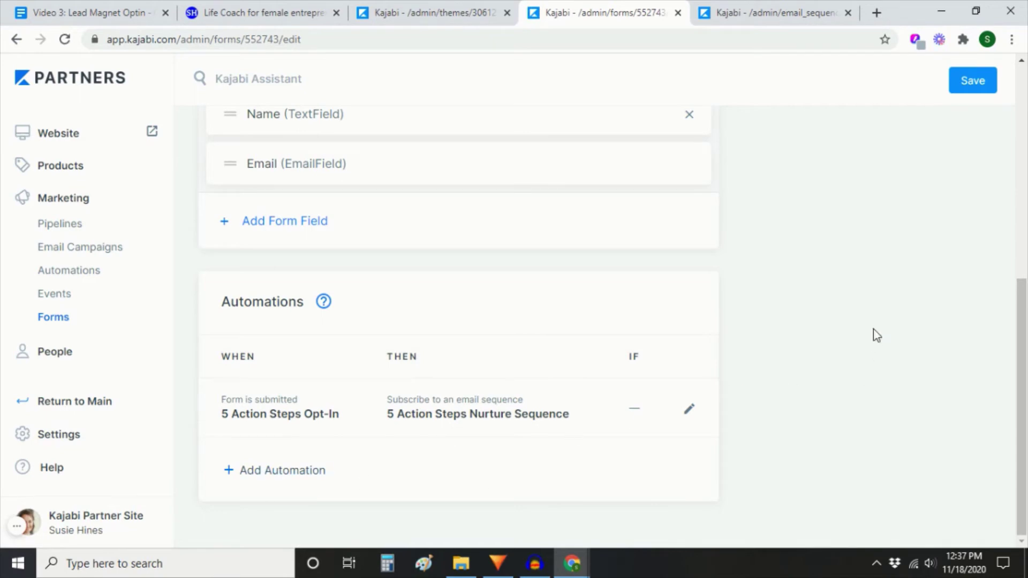
scroll(876, 336, "up", 8)
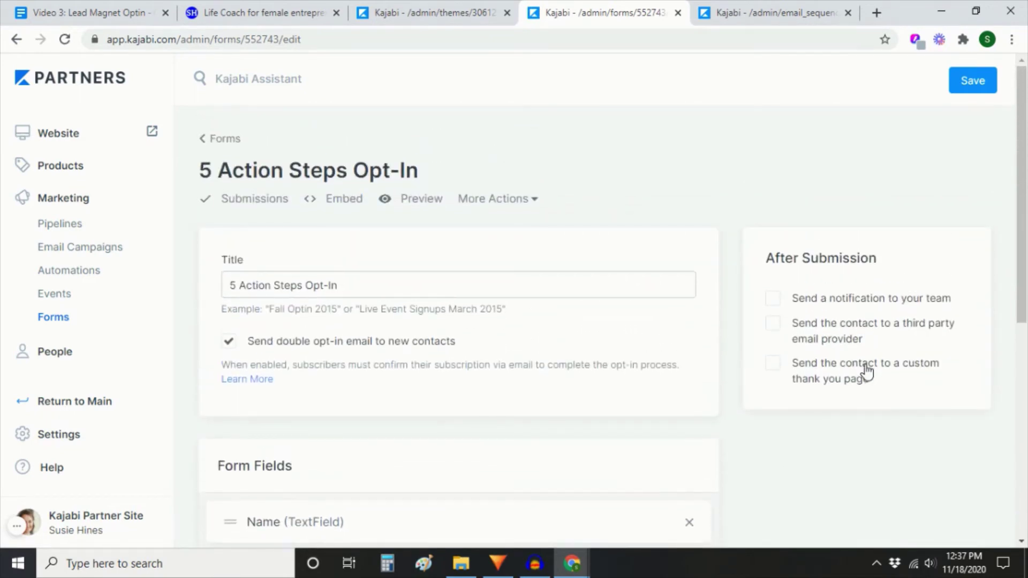
left_click(967, 95)
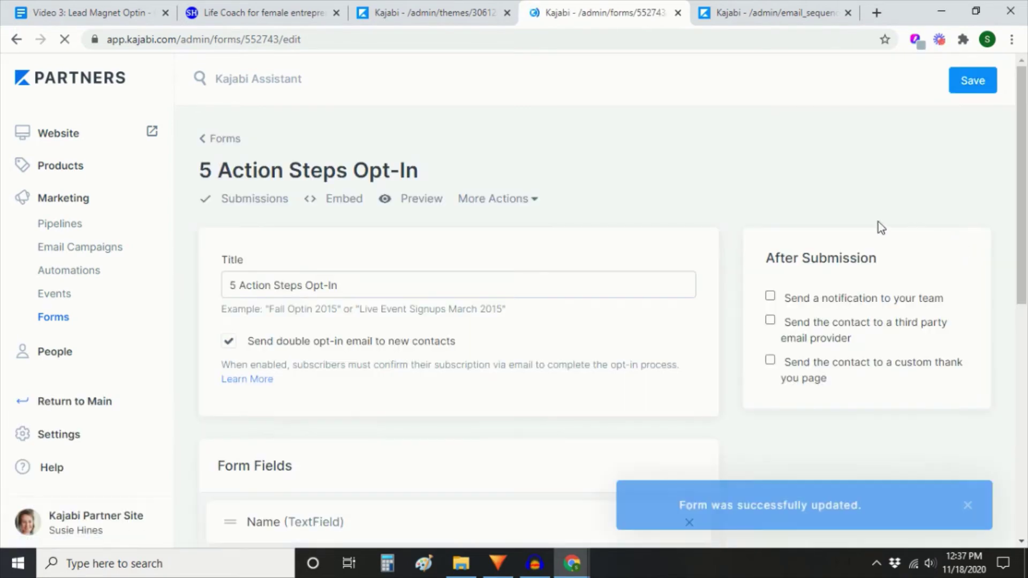
left_click(756, 16)
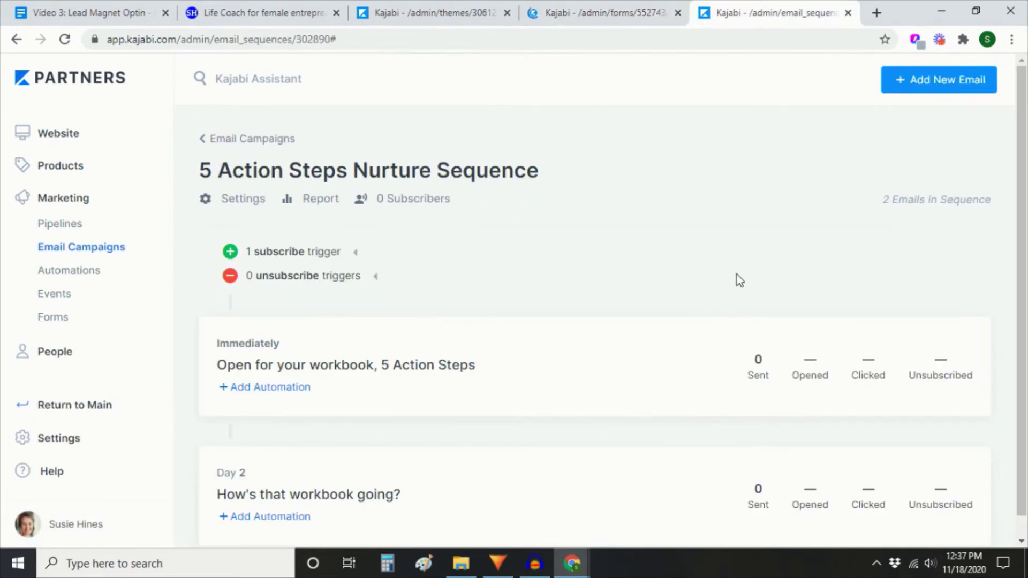
left_click(567, 15)
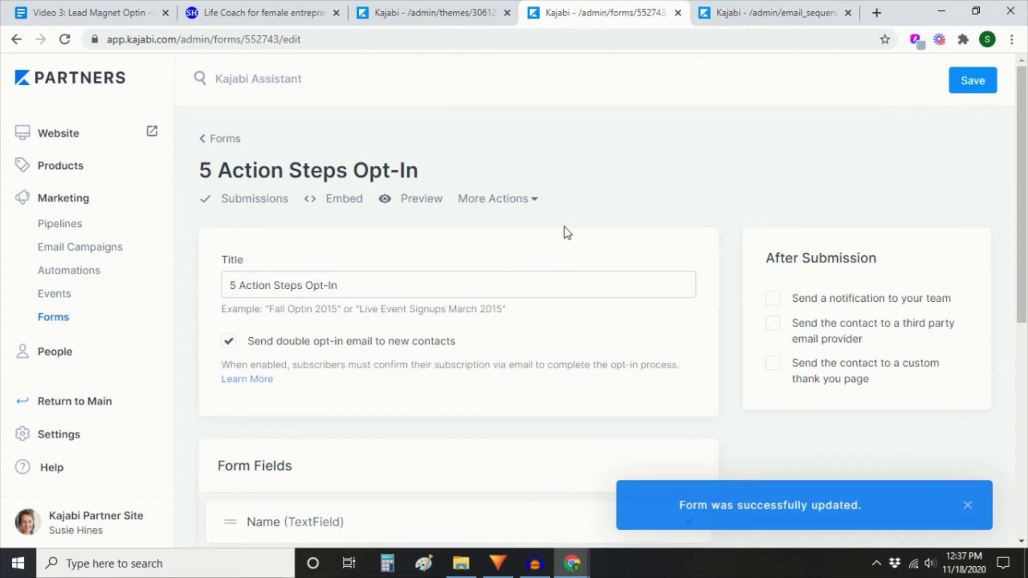
In the landing page editor, assign the "5 Action Steps Opt-In" form to the form block
left_click(399, 12)
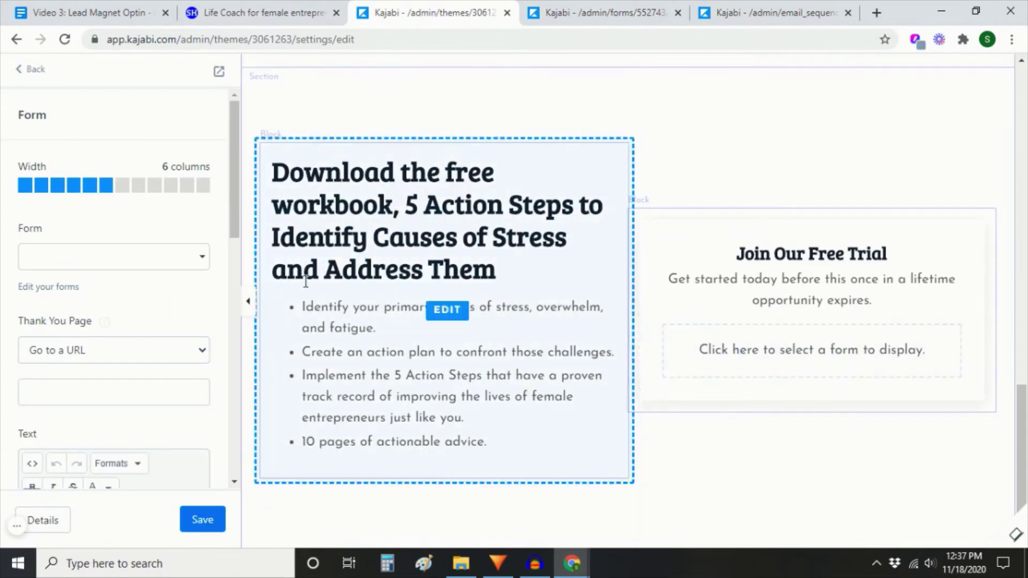
left_click(76, 256)
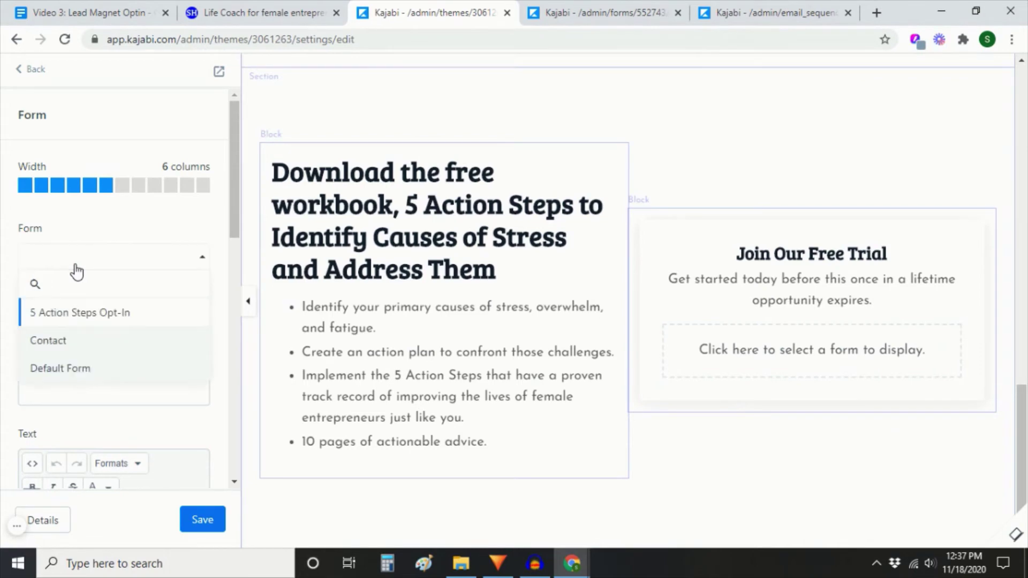
left_click(70, 314)
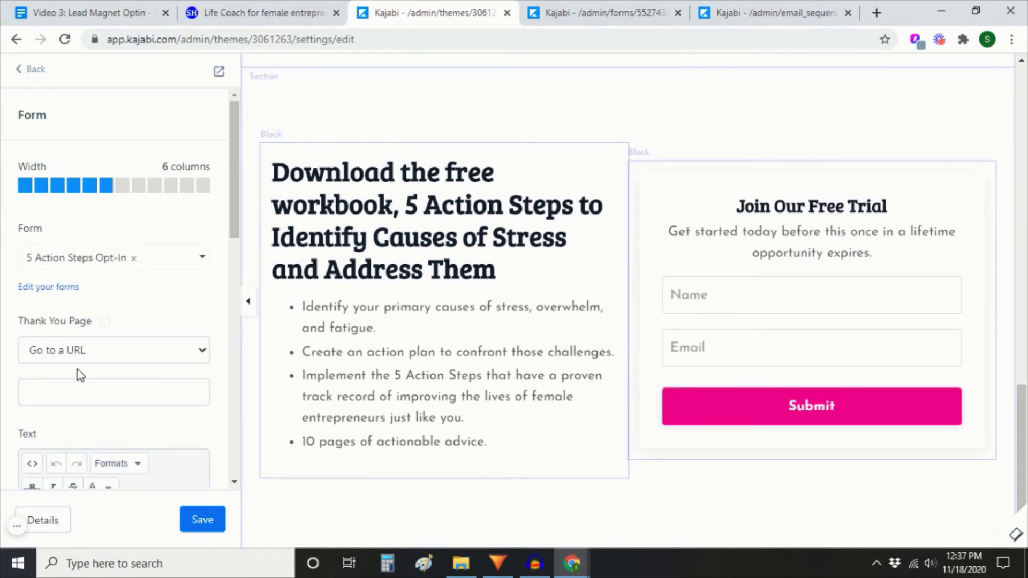
Replace the form block's "Join Our Free Trial" heading with "Enter your name and email address"
scroll(78, 369, "down", 3)
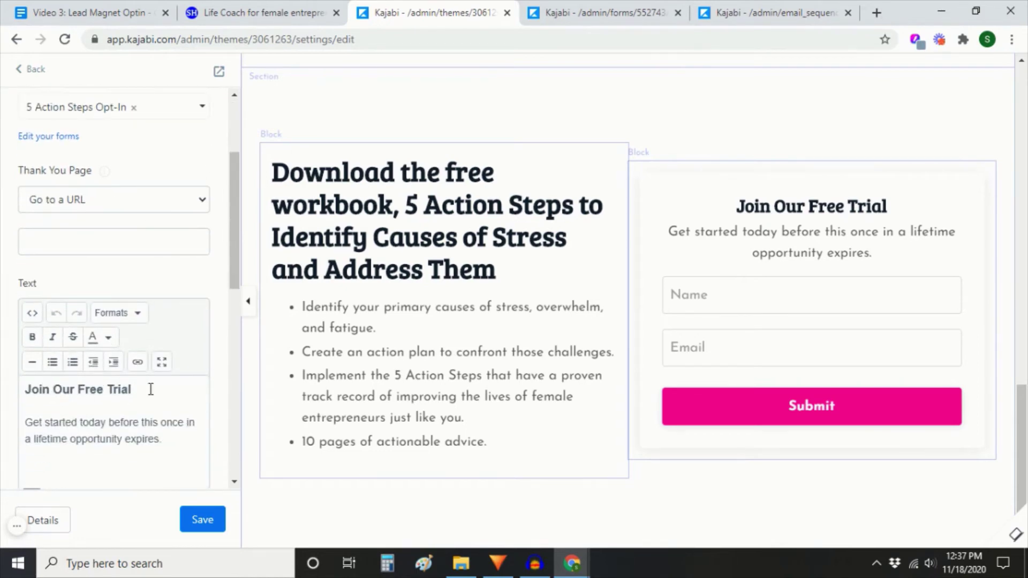
left_click_drag(148, 392, 23, 391)
type("En")
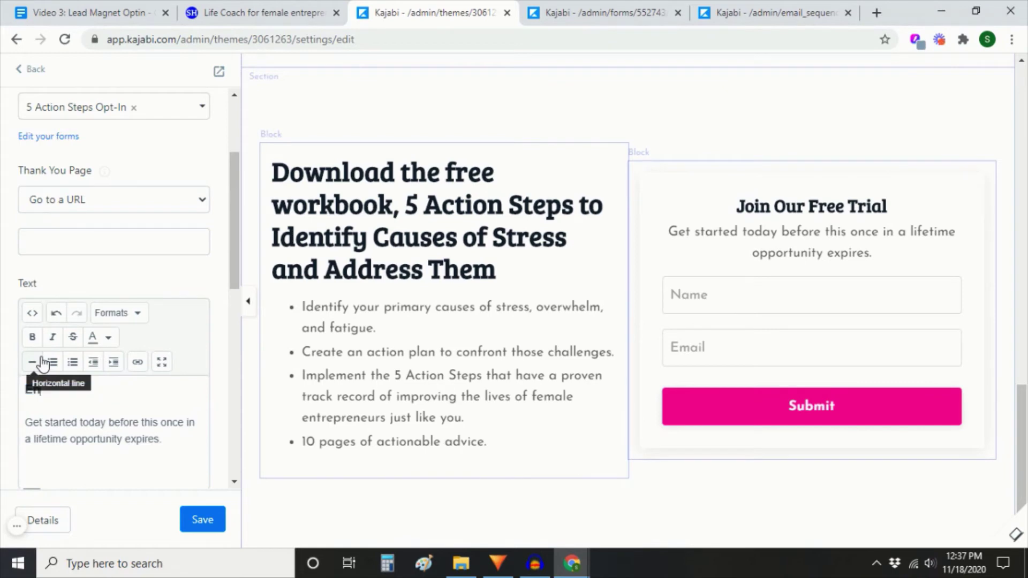
type("ter your")
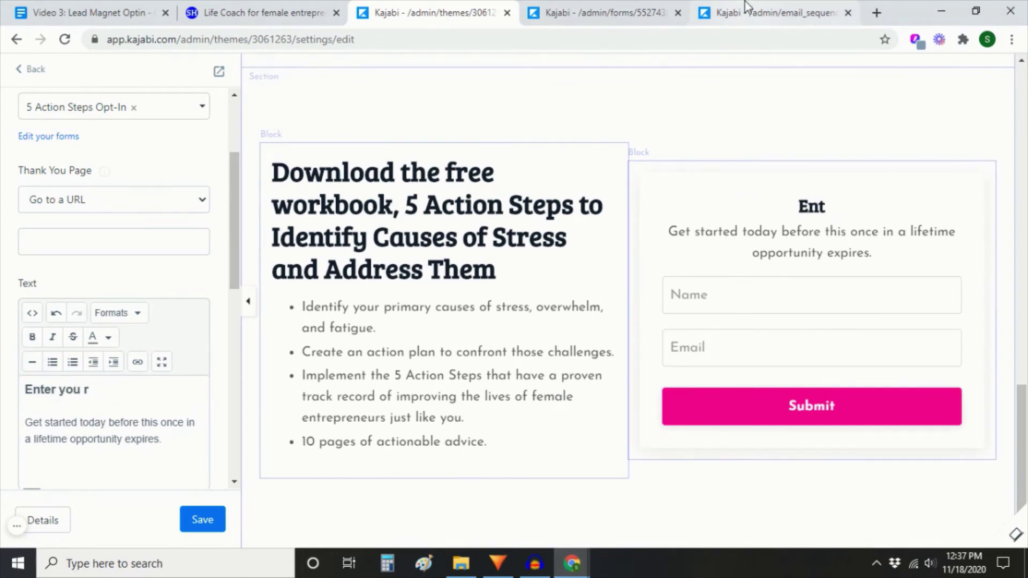
type(" name and email a")
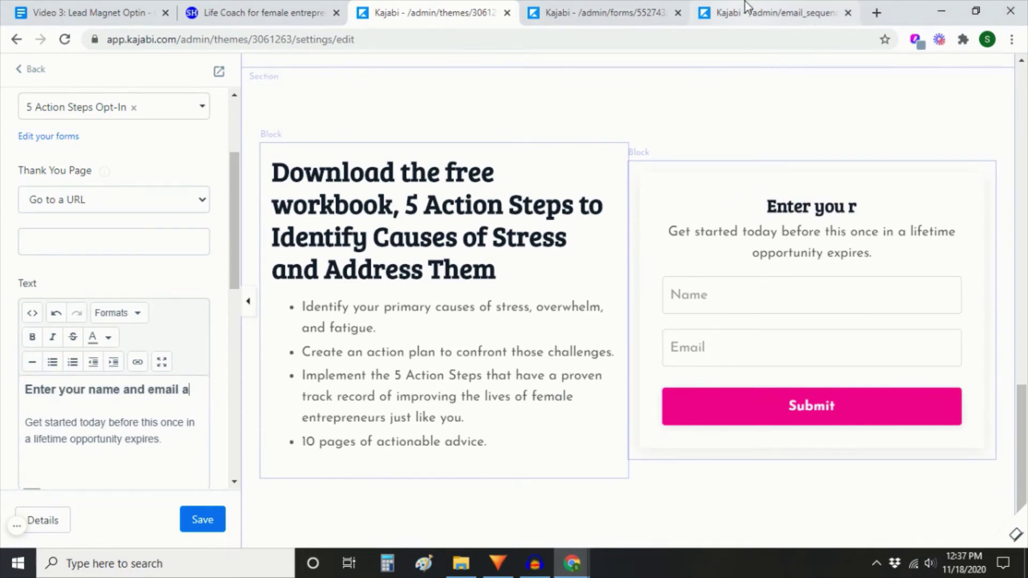
type("ddress")
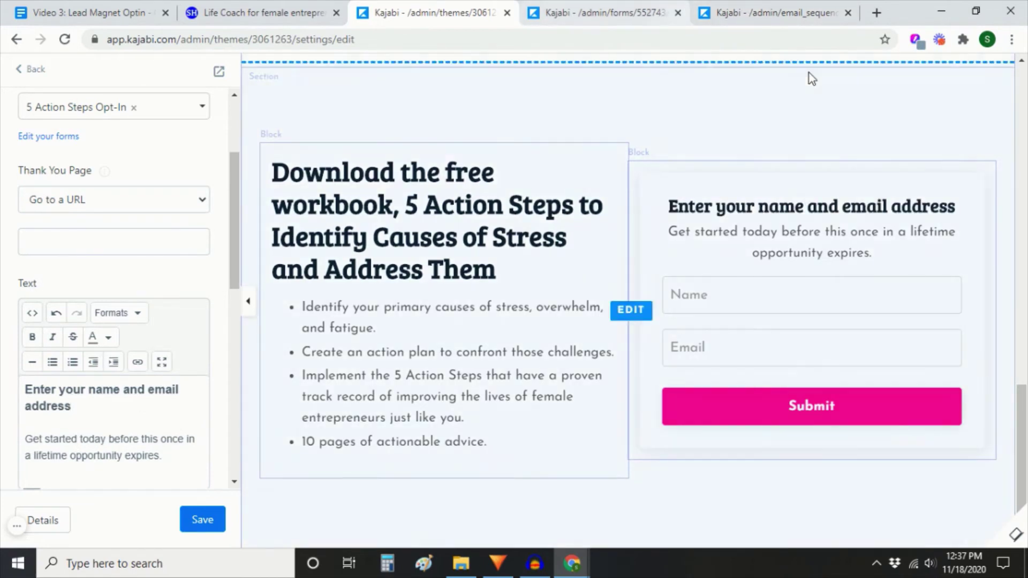
Delete the "Get started today before this once in a lifetime opportunity expires." paragraph from the form block's text
left_click_drag(170, 458, 15, 446)
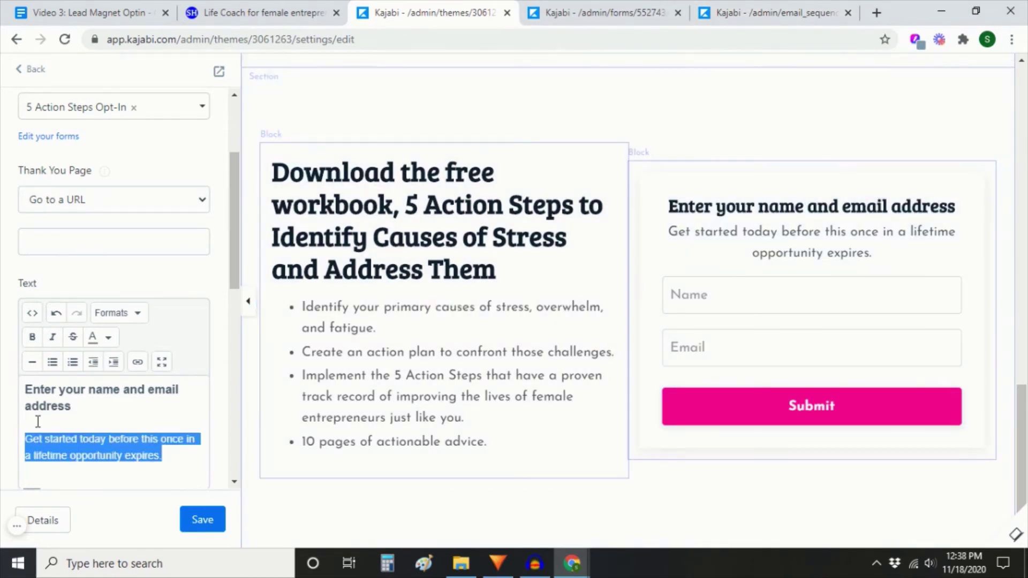
key("BackSpace")
key("BackSpace")
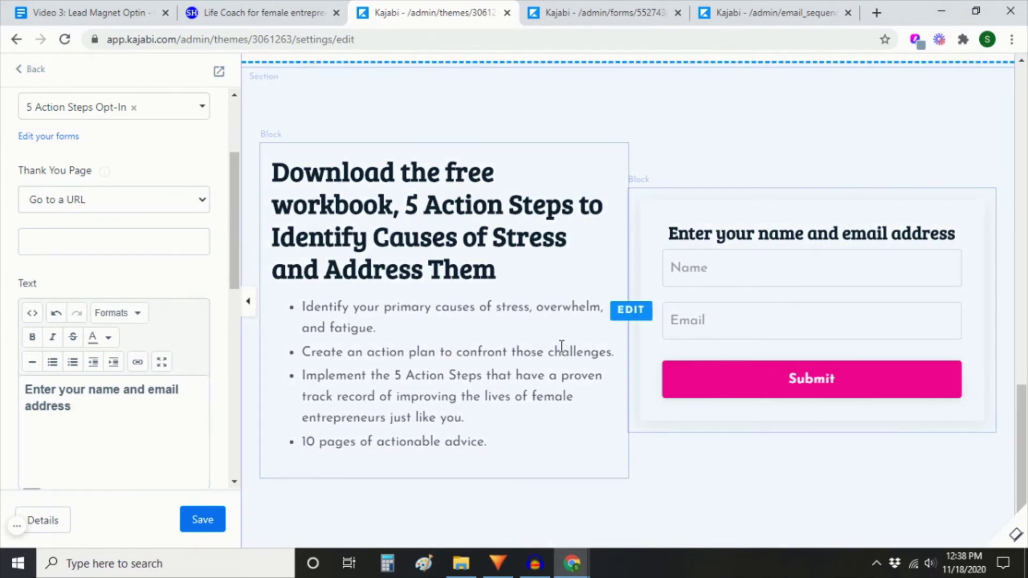
Set the width of the form's Submit button to Auto and save the page
left_click(829, 382)
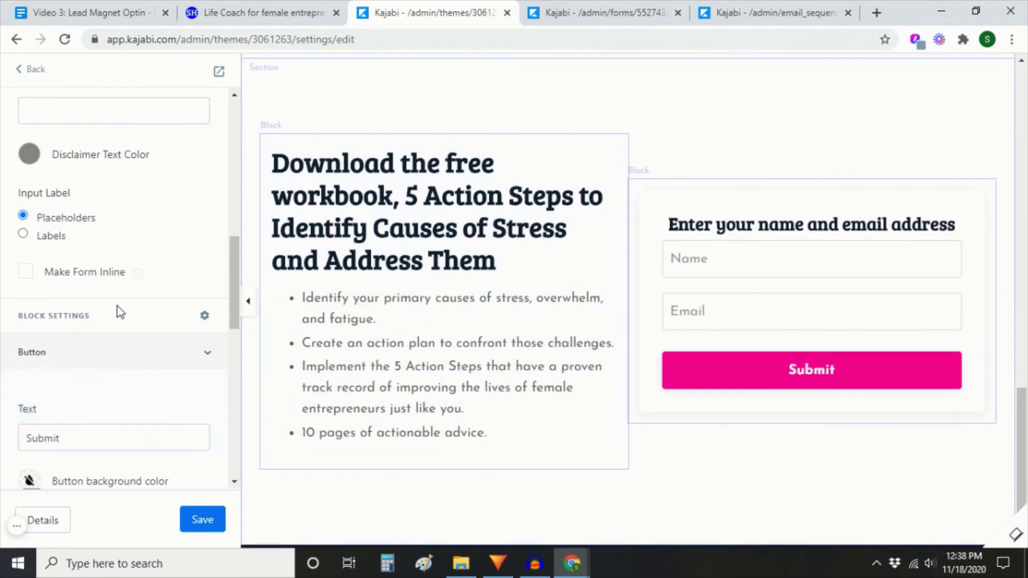
scroll(121, 312, "down", 4)
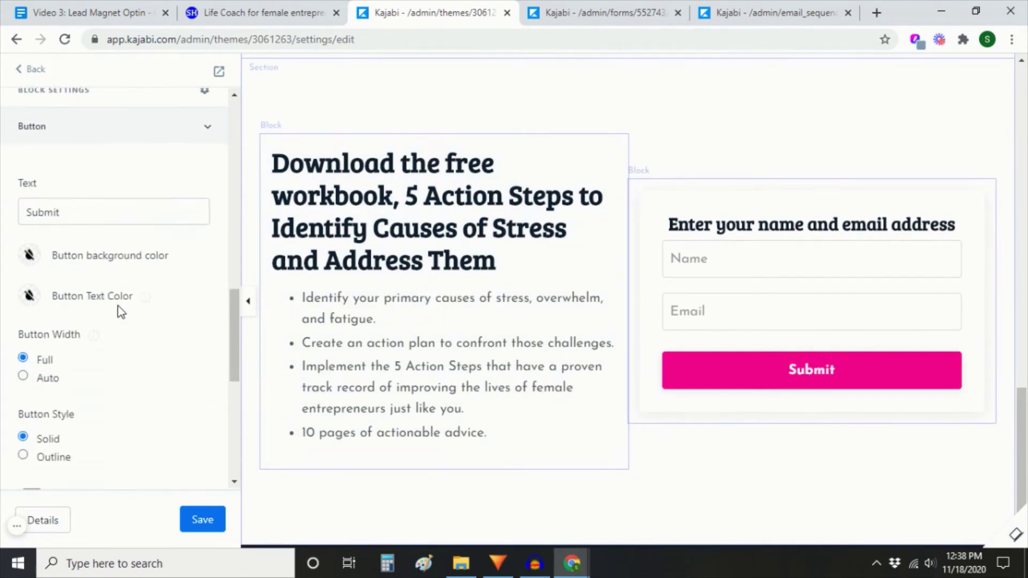
left_click(26, 376)
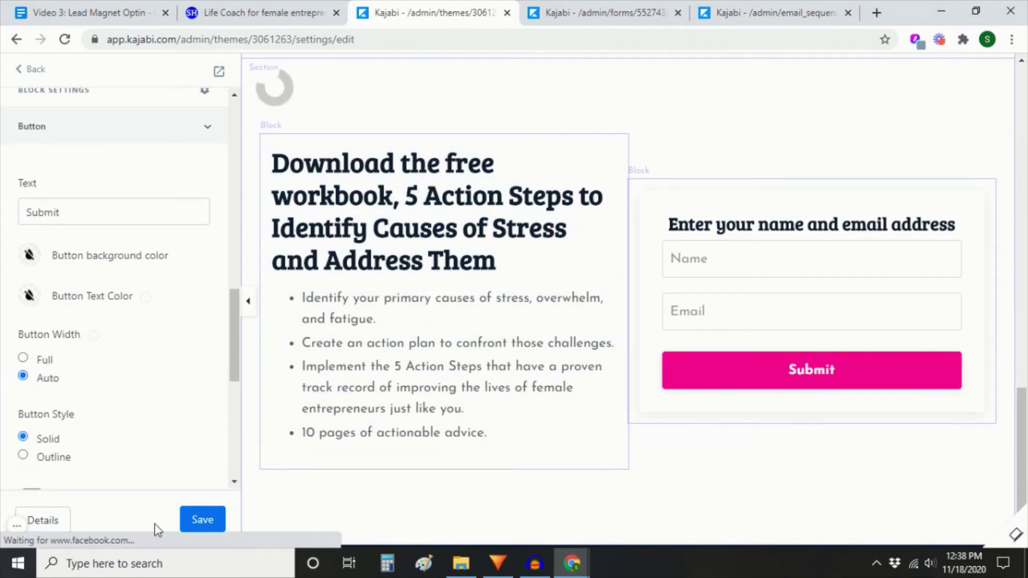
left_click(221, 520)
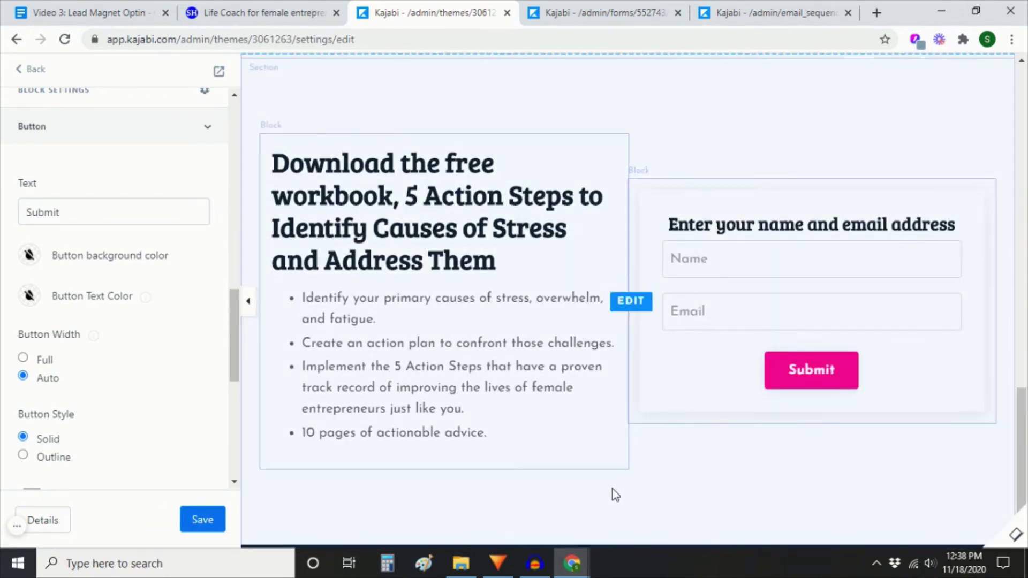
Choose the photo of the woman with raised arms against a golden sky as the Form & Text section's background image
scroll(615, 495, "up", 1)
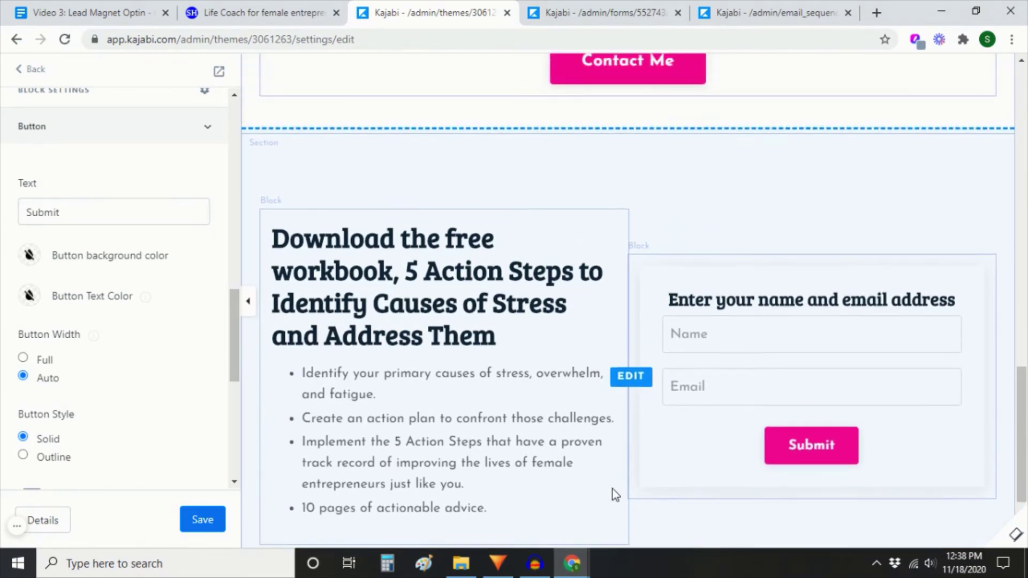
left_click(782, 175)
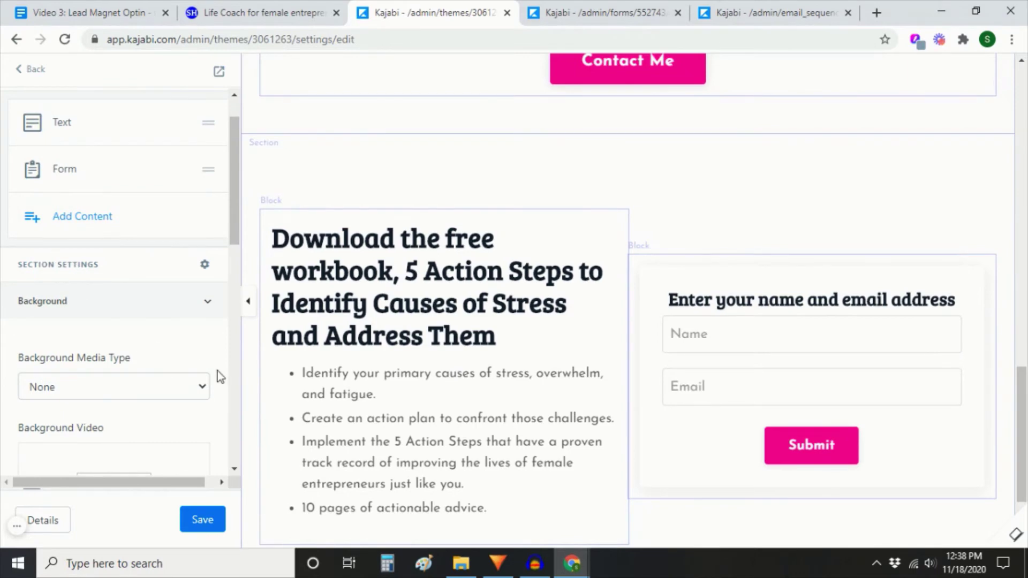
scroll(107, 402, "down", 3)
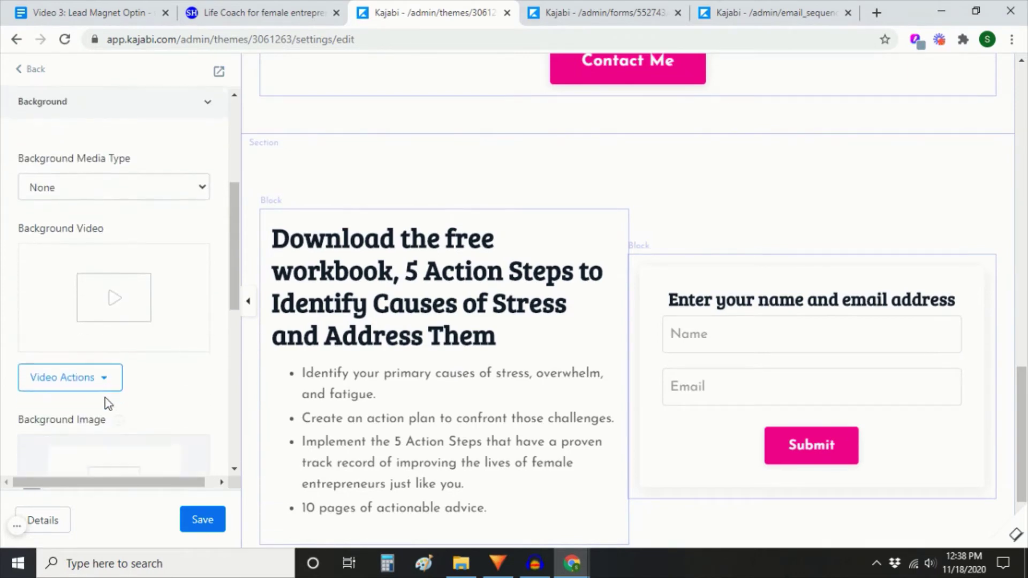
scroll(107, 404, "down", 3)
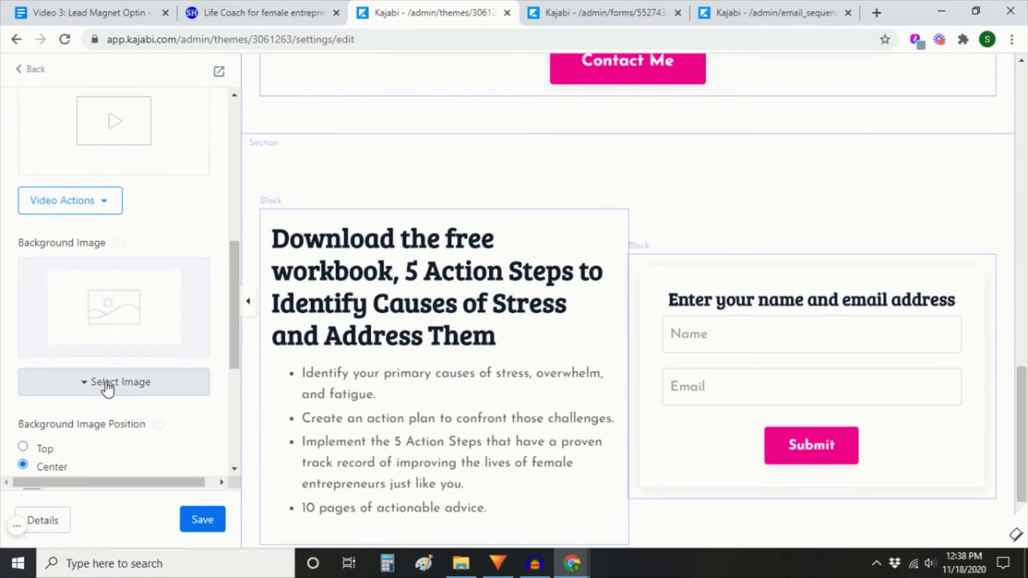
left_click(112, 392)
left_click(99, 417)
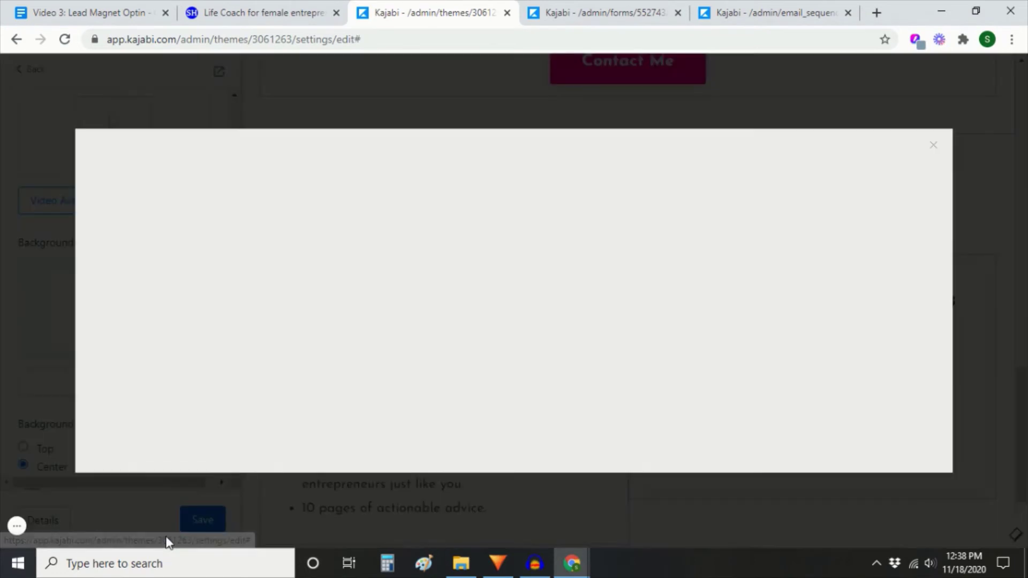
left_click(577, 341)
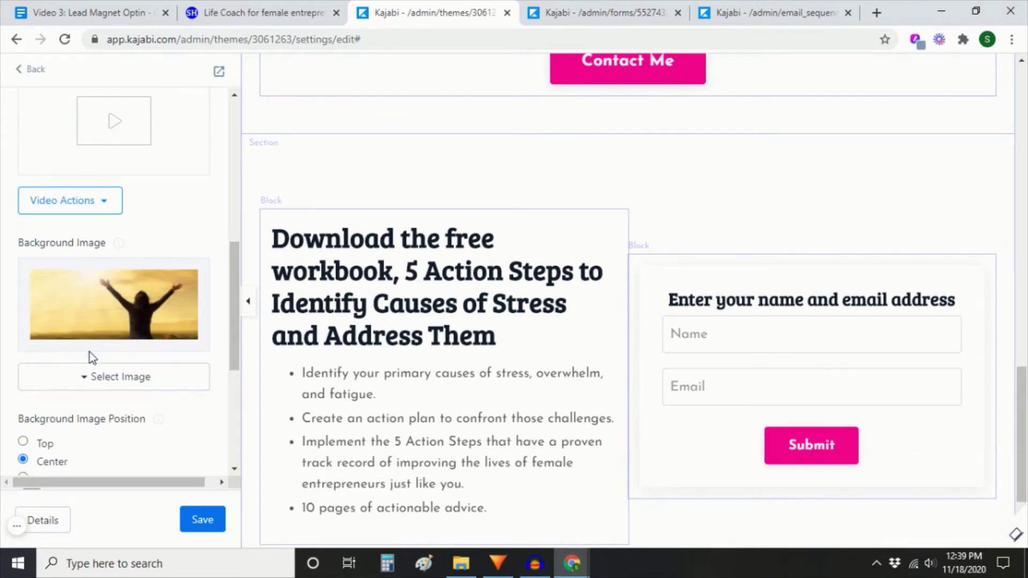
Set the Form & Text section's background media type to Image
scroll(156, 349, "up", 5)
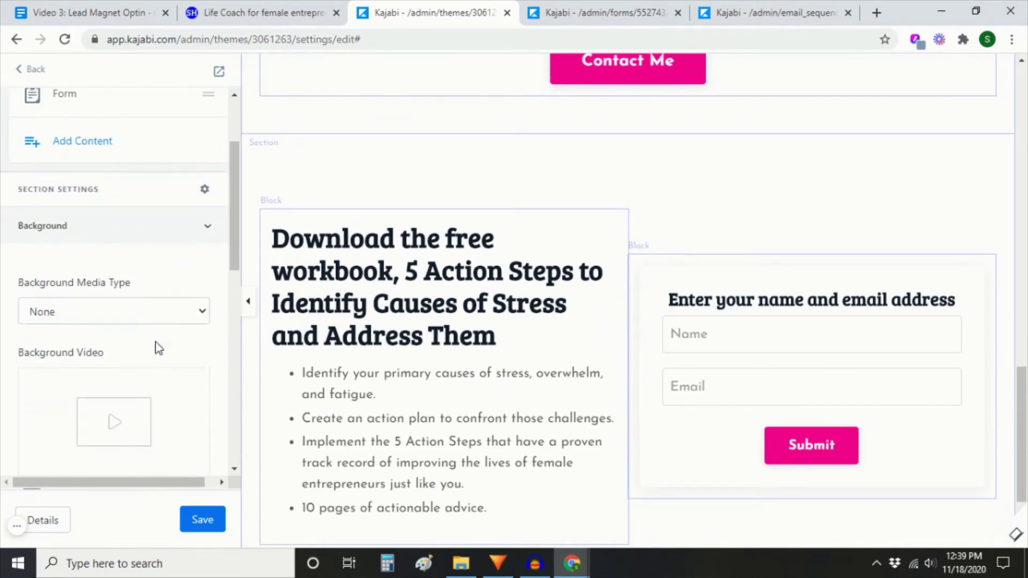
left_click(59, 314)
left_click(71, 347)
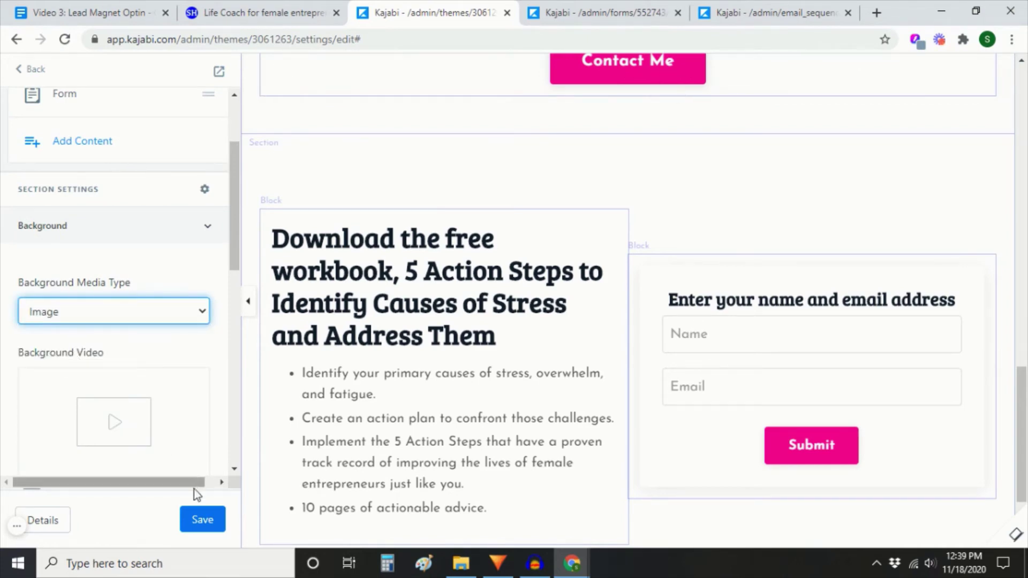
Make the section's white background color about half transparent over the image and save the page
scroll(201, 381, "down", 5)
scroll(202, 383, "down", 3)
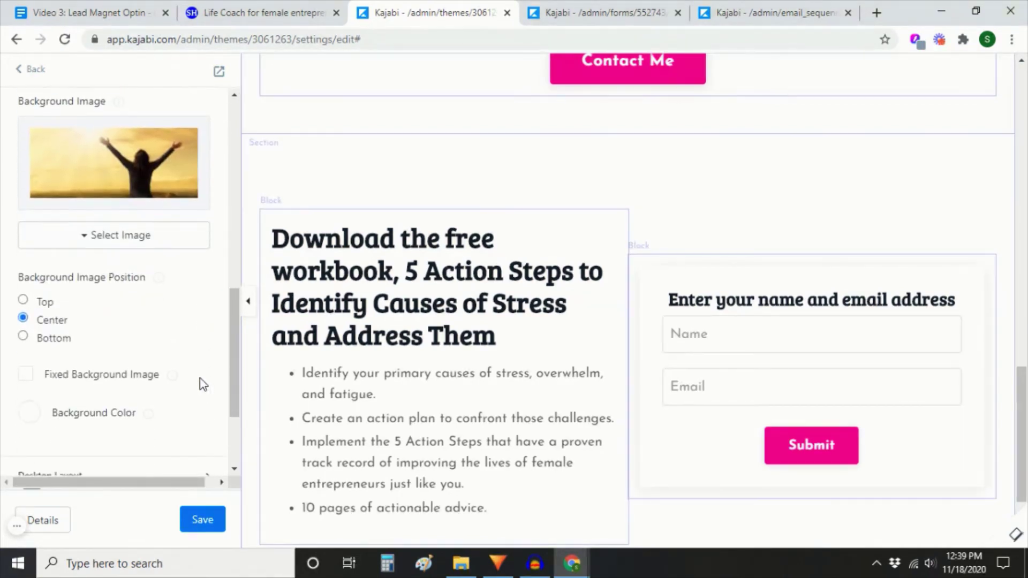
left_click(30, 406)
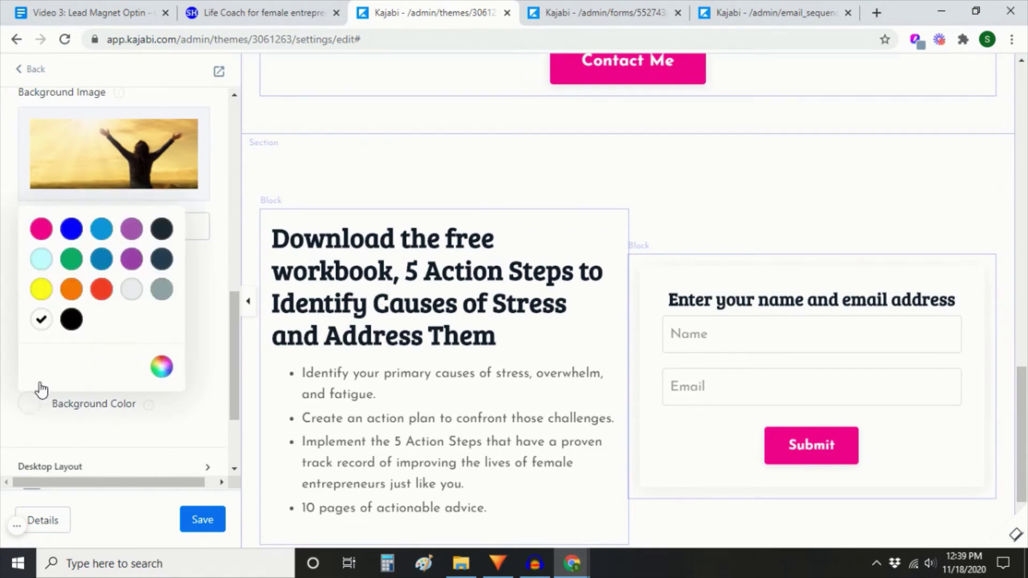
left_click(166, 370)
left_click(345, 345)
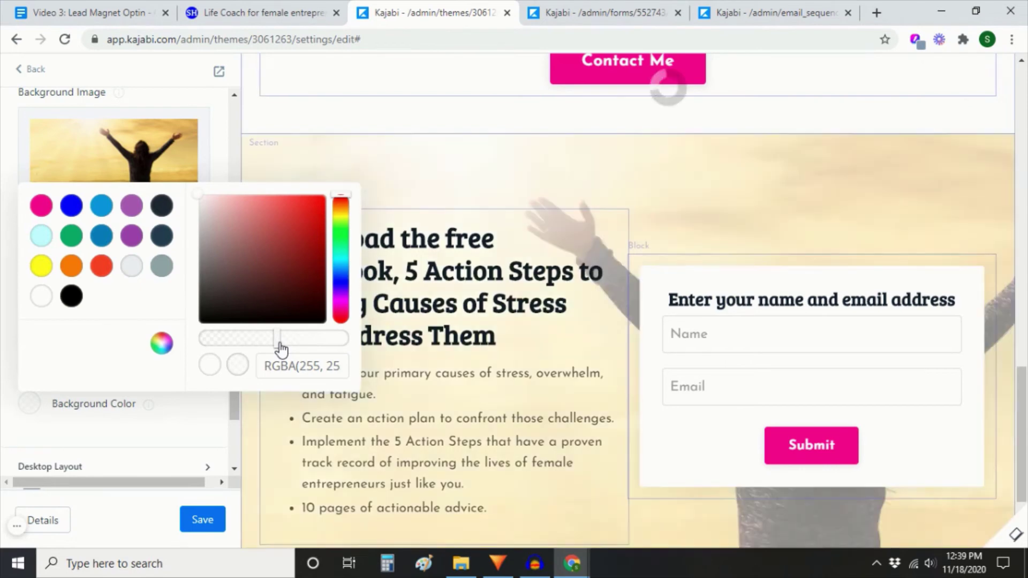
left_click_drag(278, 344, 275, 346)
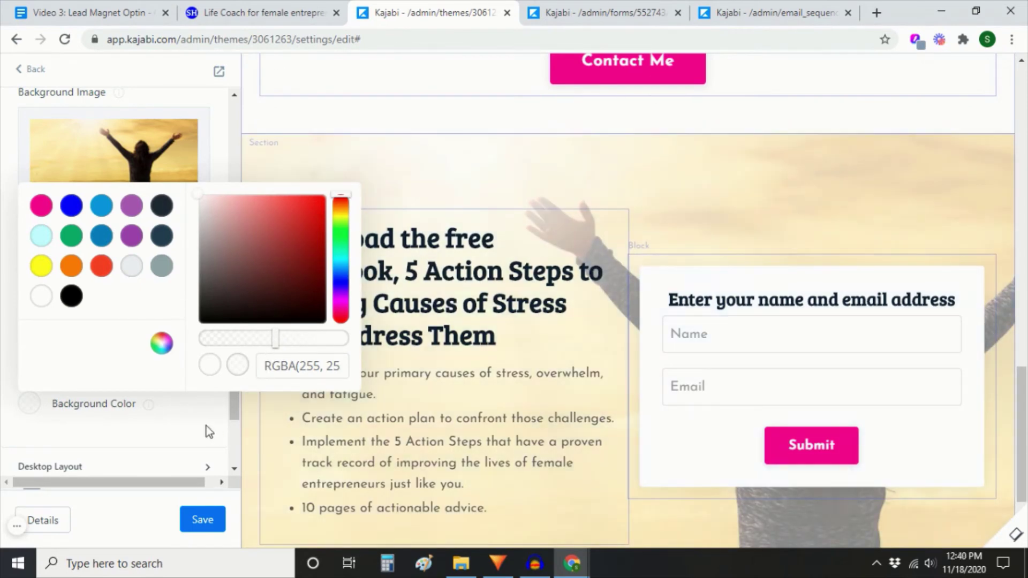
left_click(181, 429)
left_click(193, 520)
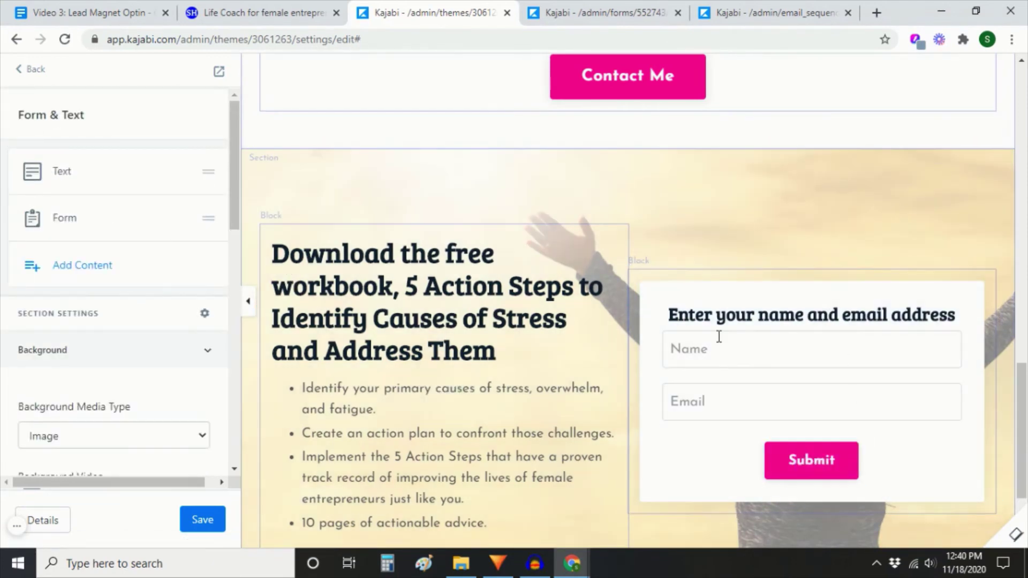
Move the Form block ahead of the Text block in the Form & Text section
left_click_drag(114, 224, 100, 171)
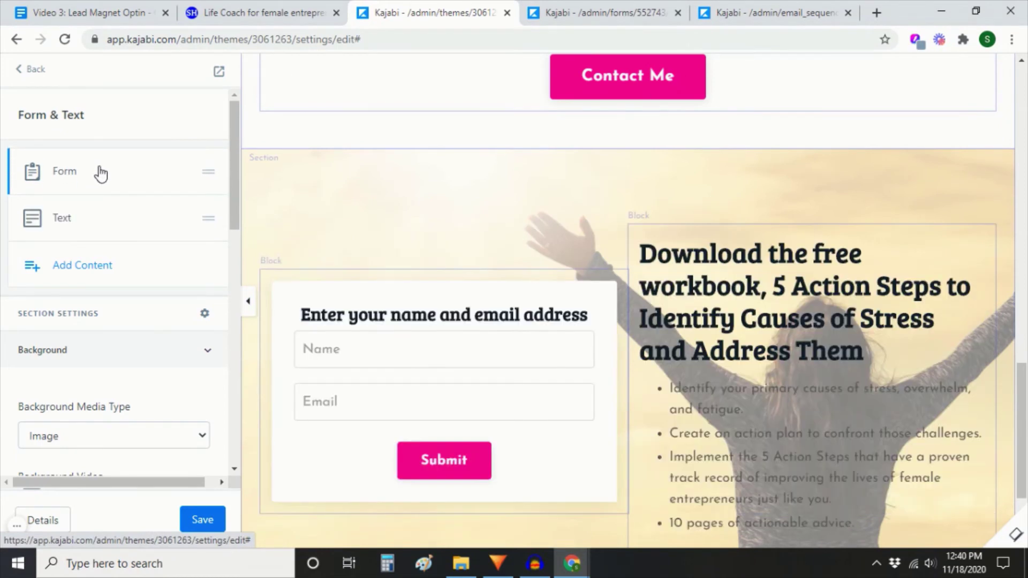
Give the text block a white background color at about half opacity and save the page
left_click(62, 217)
scroll(76, 429, "down", 10)
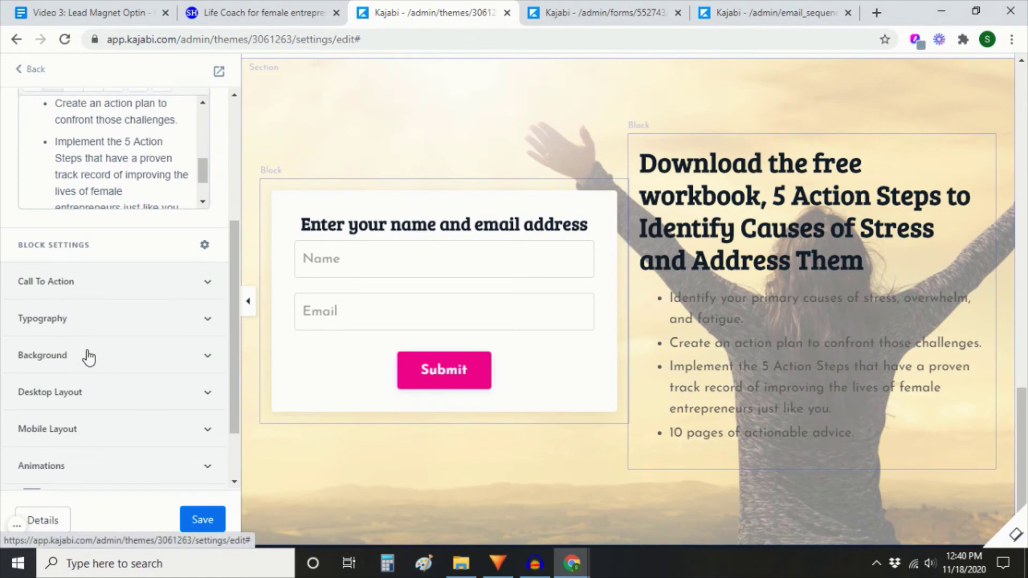
left_click(88, 356)
scroll(169, 405, "down", 3)
left_click(29, 264)
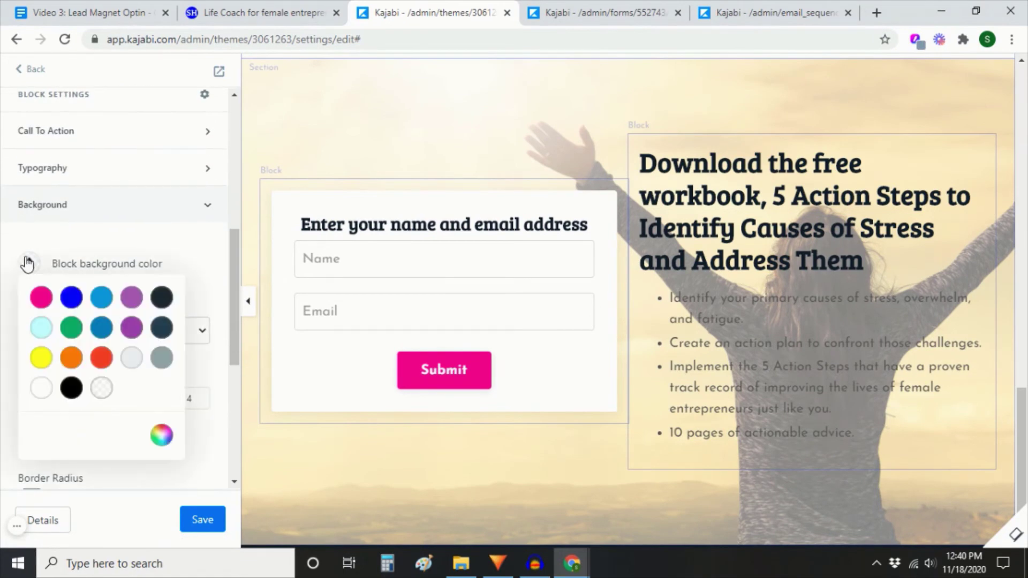
left_click(163, 447)
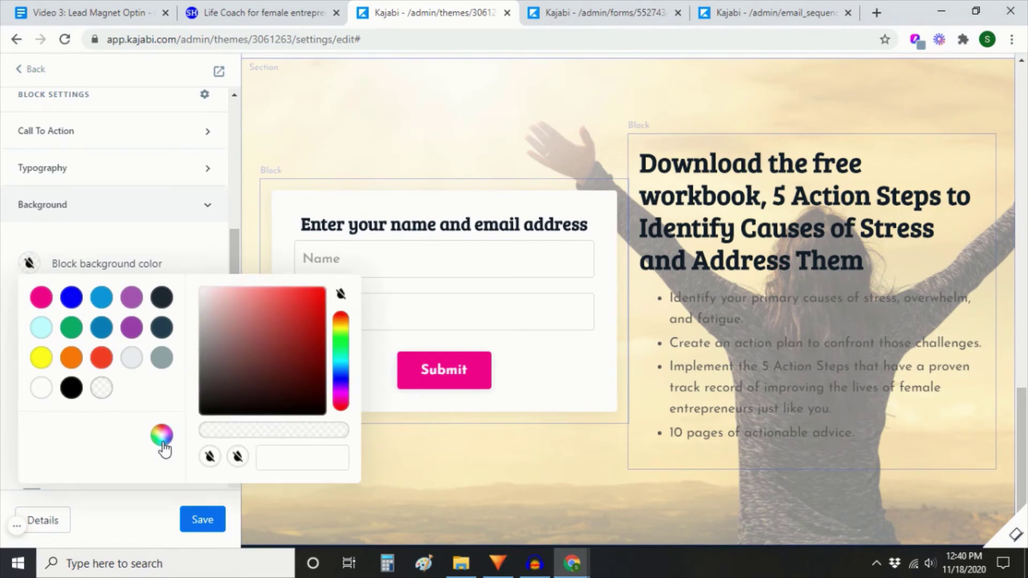
left_click(43, 390)
left_click(343, 435)
left_click_drag(345, 440, 306, 444)
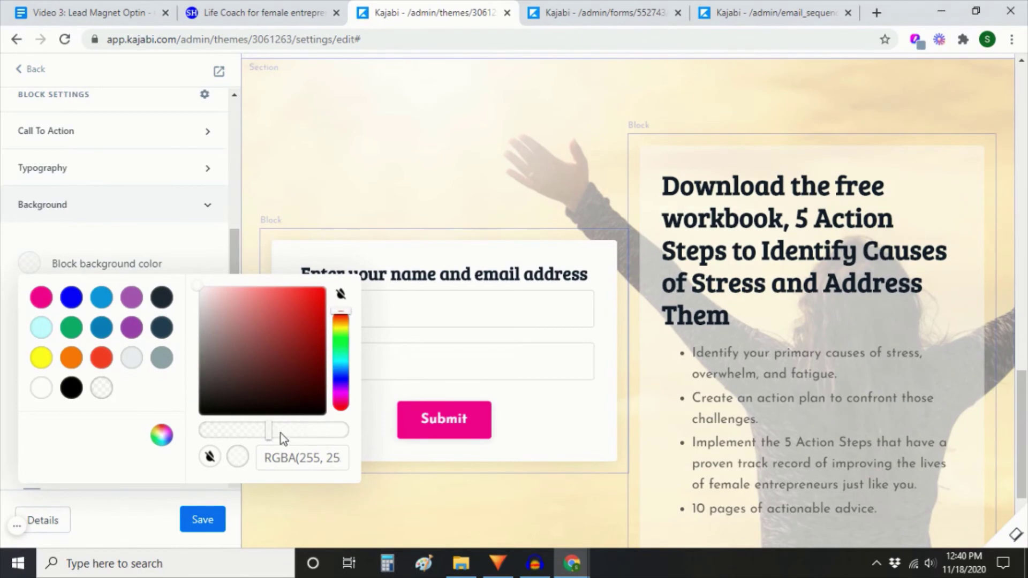
left_click(204, 268)
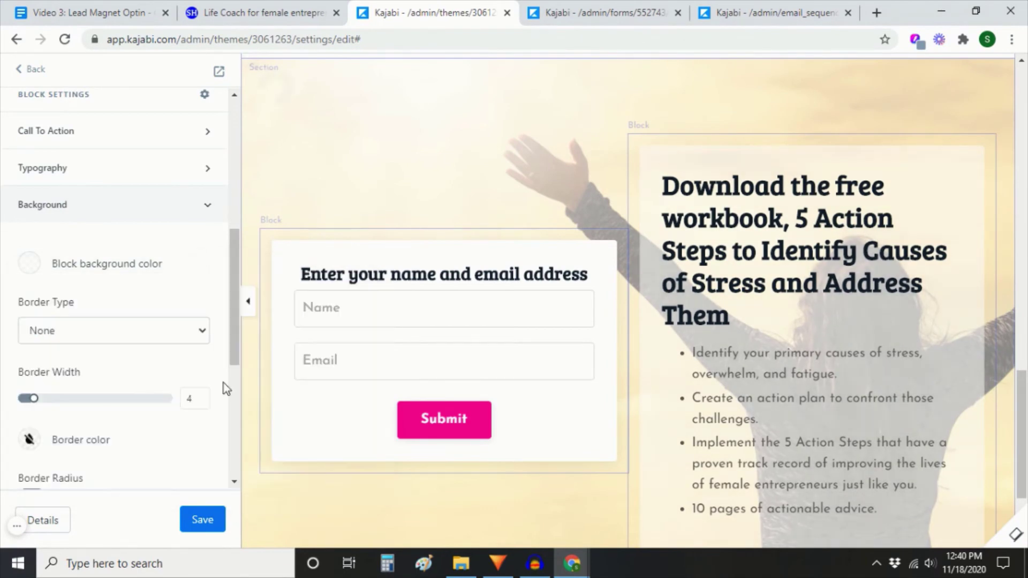
left_click(209, 520)
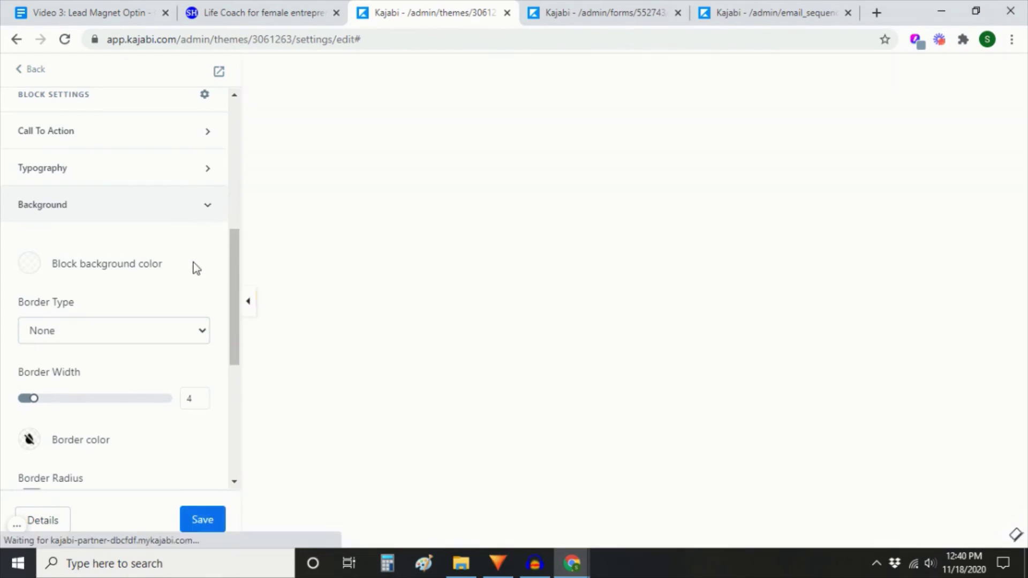
Set the form block's width to 5 columns
scroll(209, 466, "up", 7)
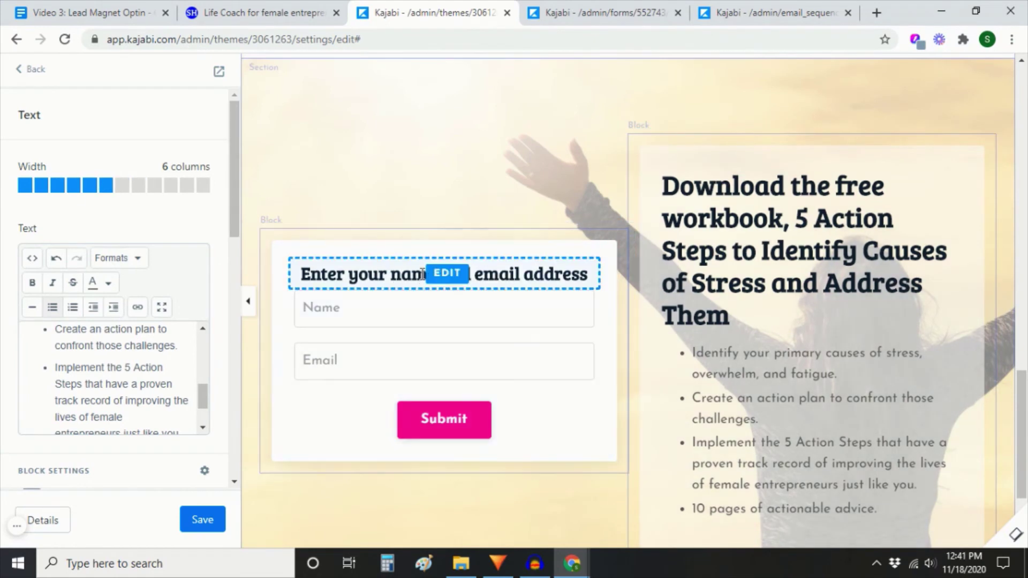
left_click(380, 253)
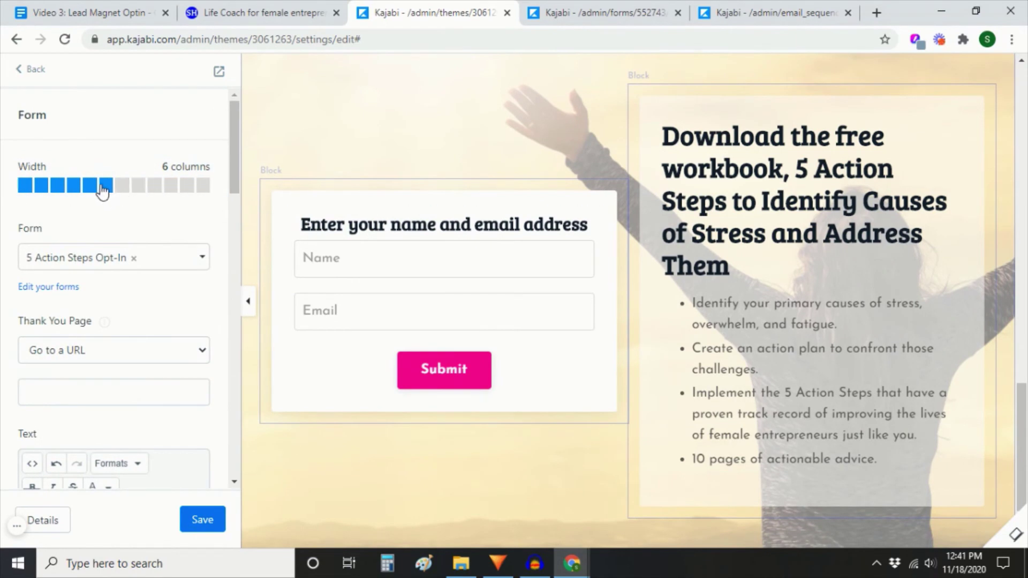
left_click(94, 190)
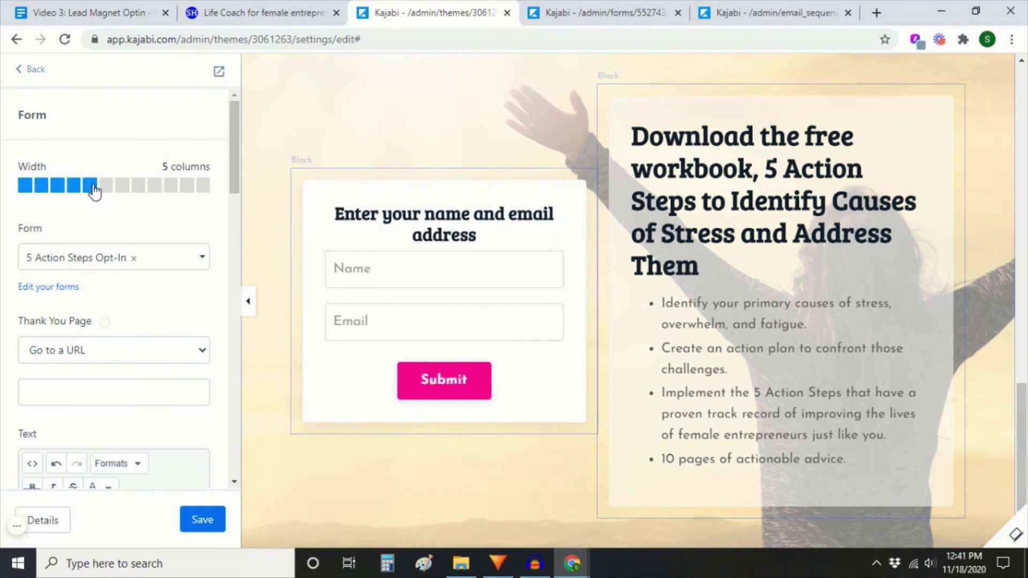
Set the text block's width to 7 columns, trying 8 columns as well, and save the page
left_click(830, 196)
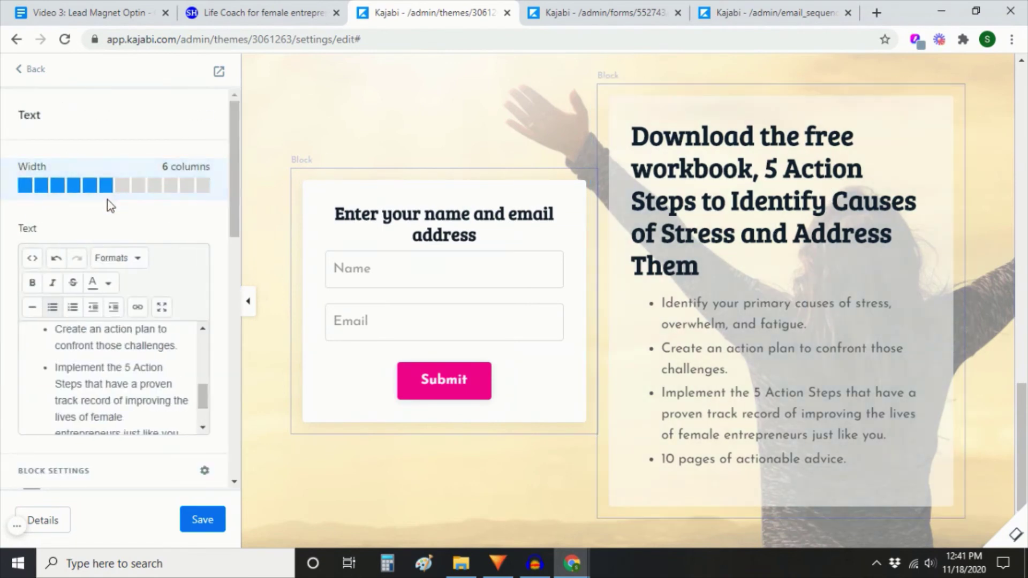
left_click(122, 185)
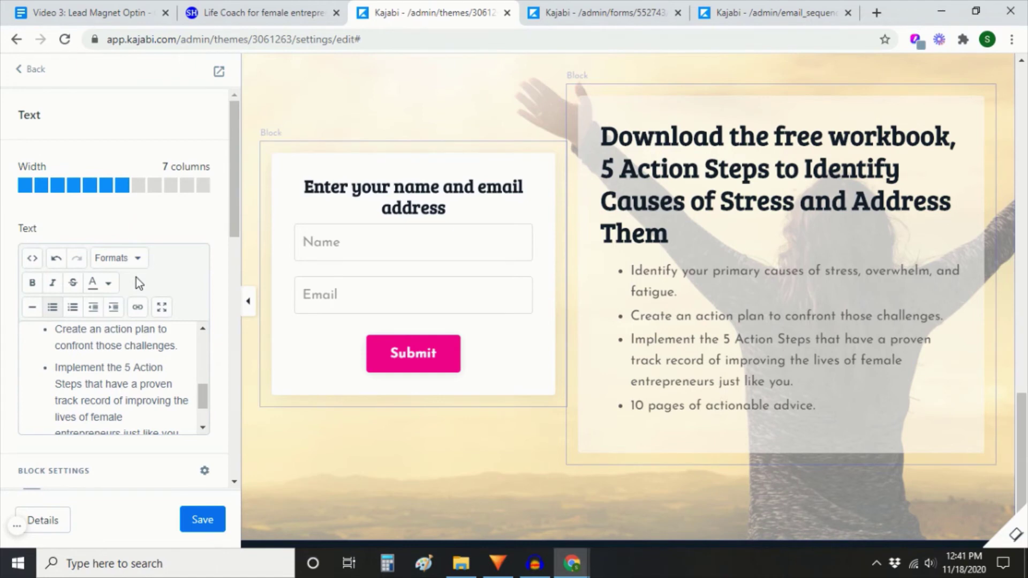
left_click(137, 186)
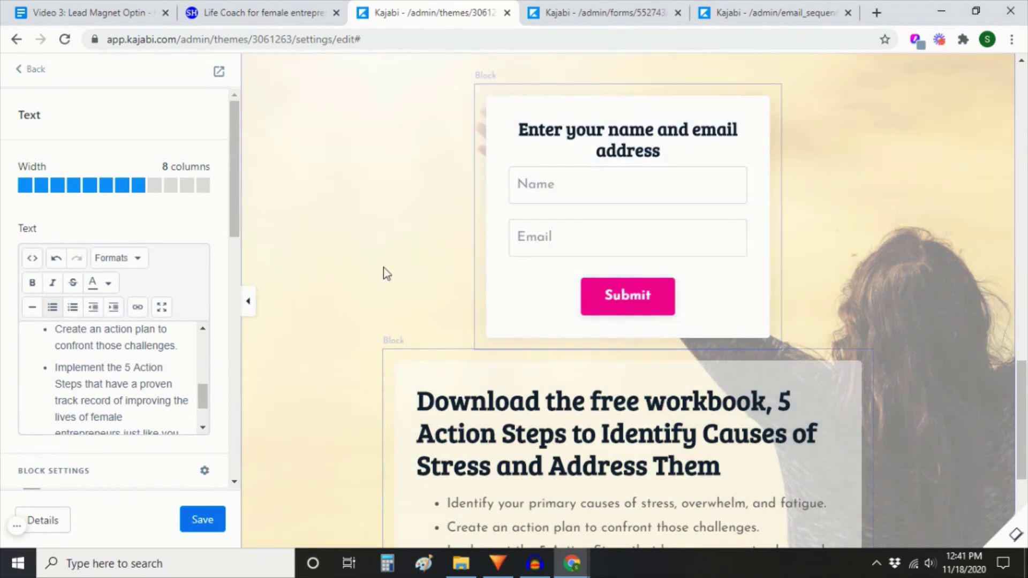
left_click(122, 188)
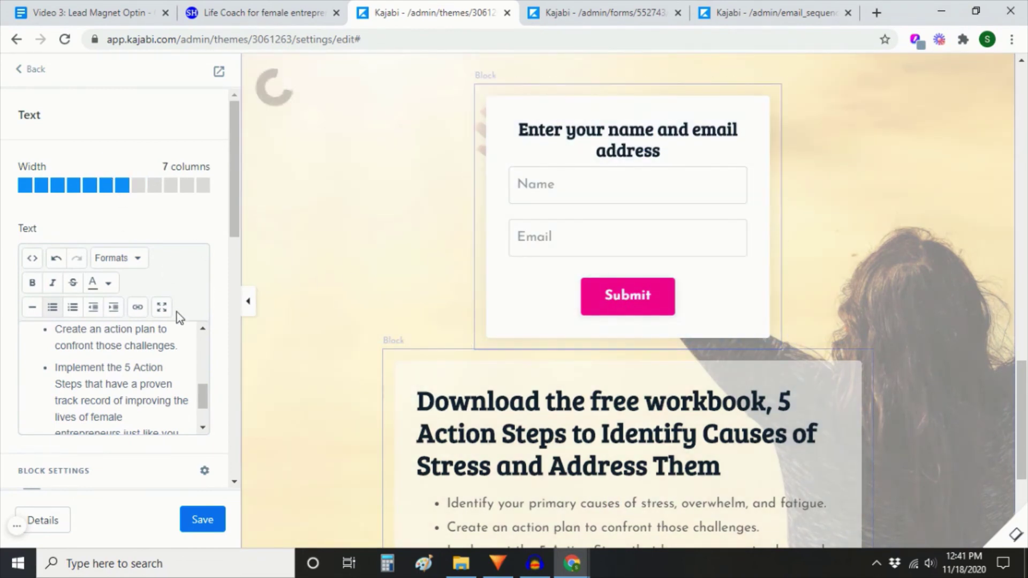
left_click(202, 519)
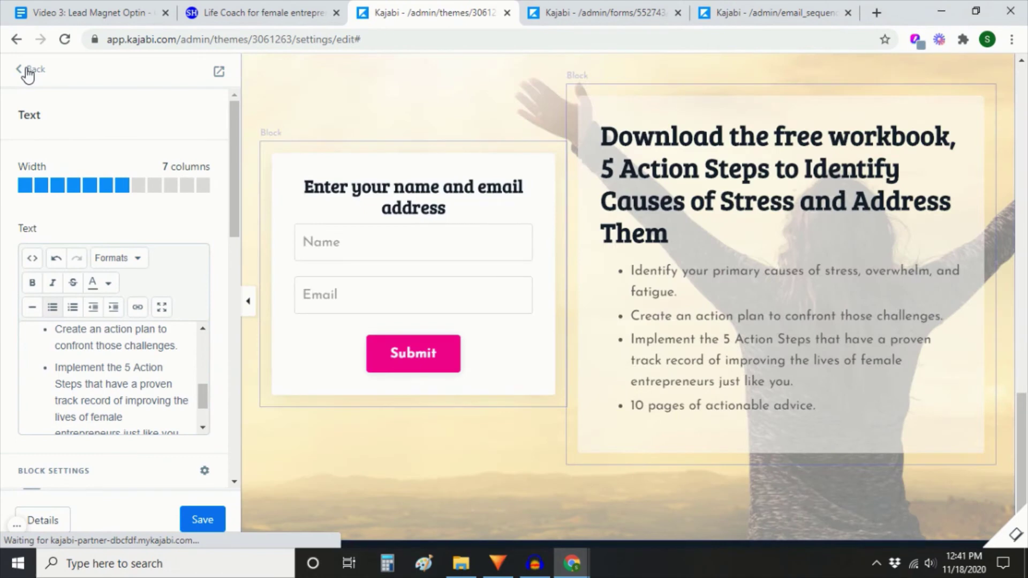
Rename the Form & Text section as Optin
left_click(28, 75)
left_click(26, 69)
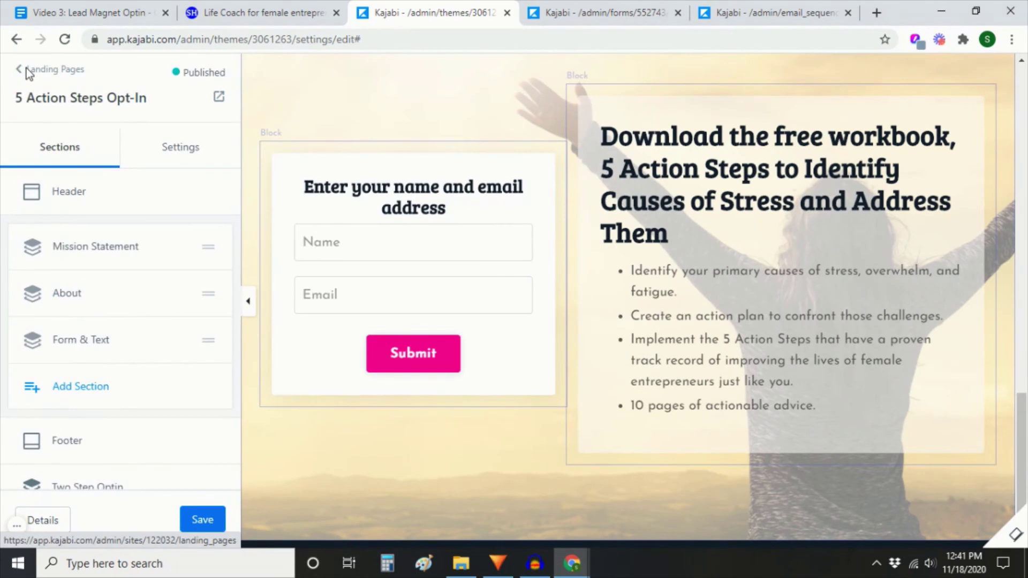
left_click(179, 343)
left_click(121, 372)
left_click_drag(120, 341, 60, 346)
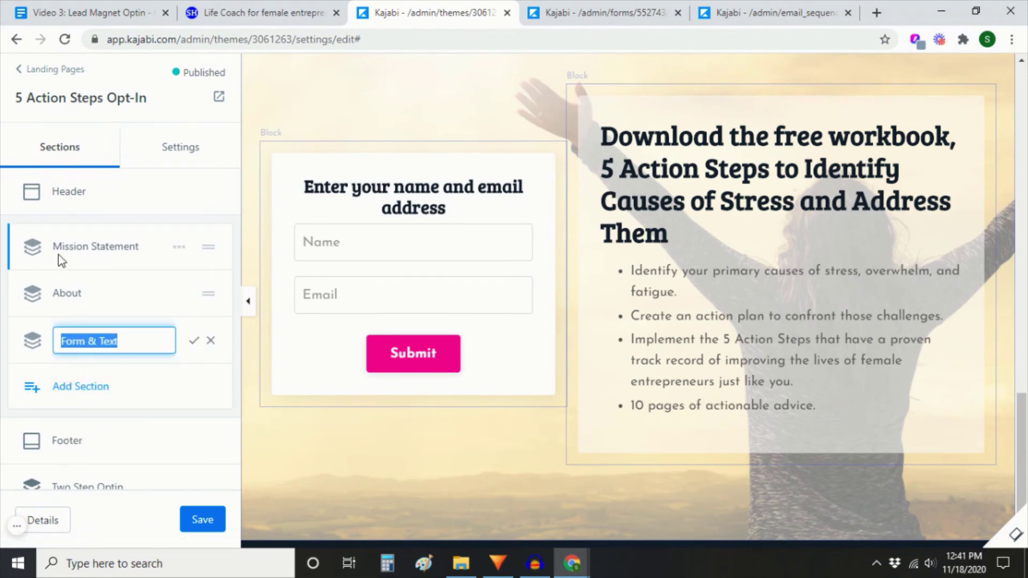
type("Optin")
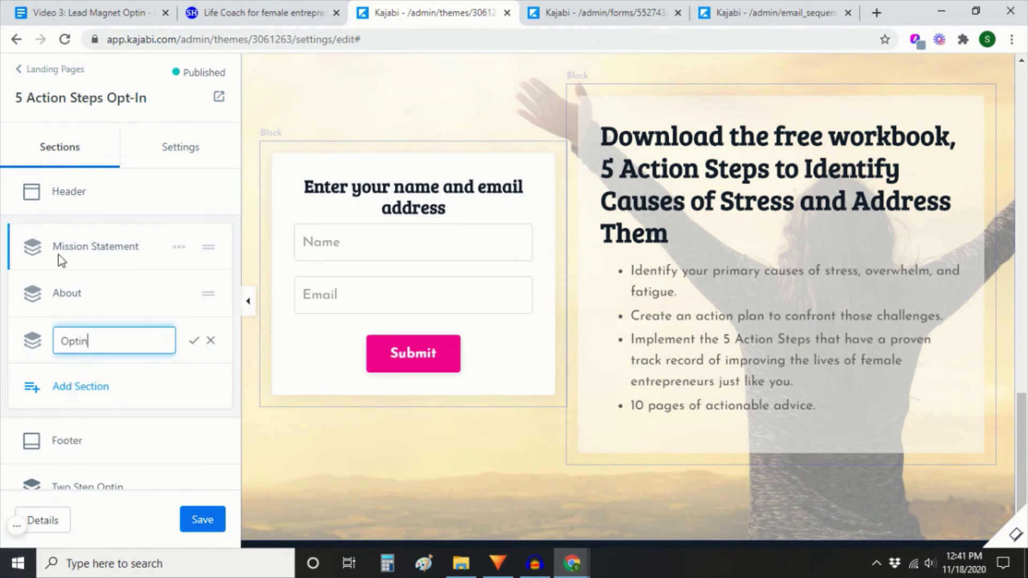
left_click(194, 340)
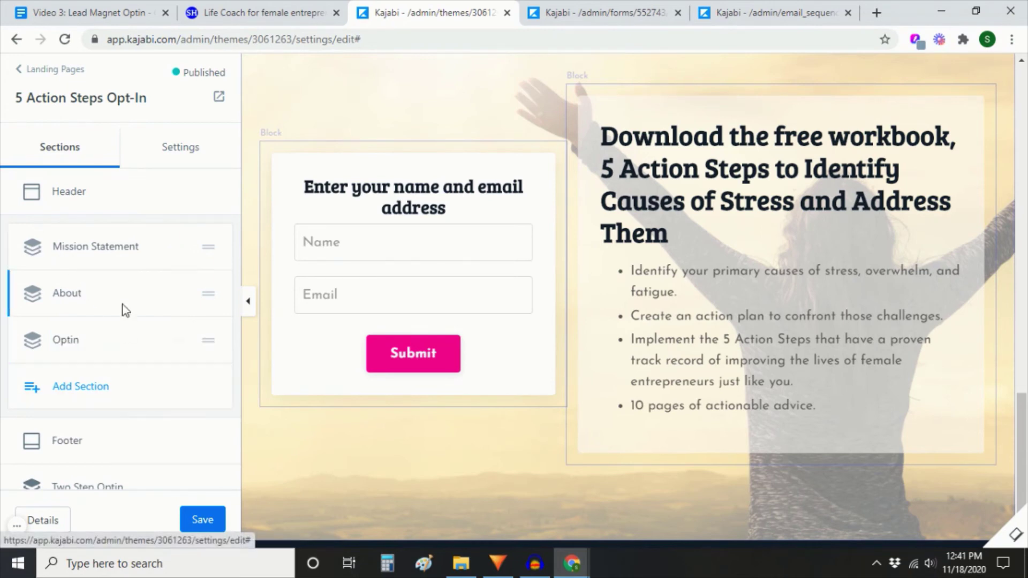
Delete the About and Mission Statement sections, save the opt-in page and preview it
left_click(181, 296)
left_click(130, 423)
left_click(181, 296)
left_click(149, 407)
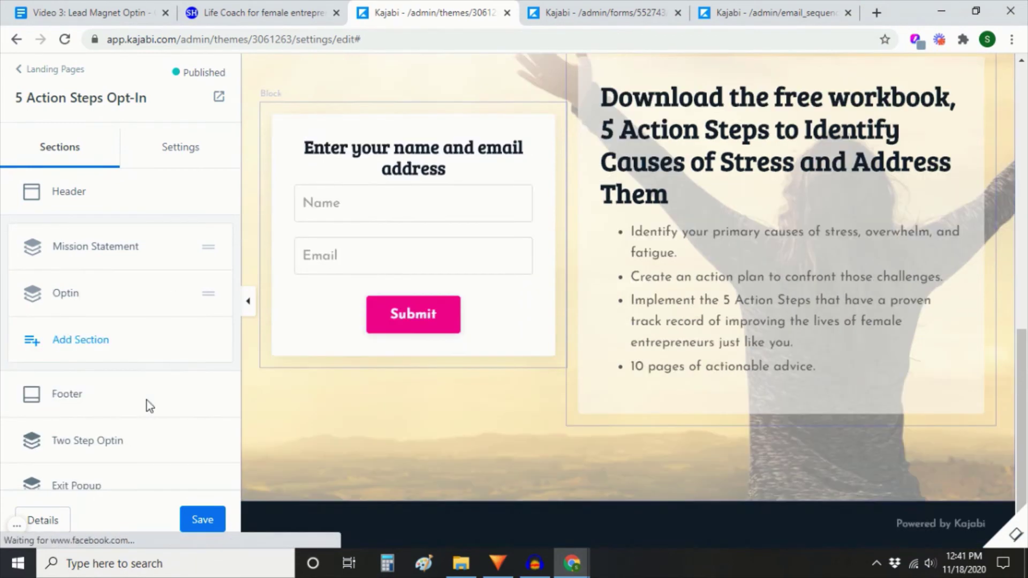
left_click(179, 247)
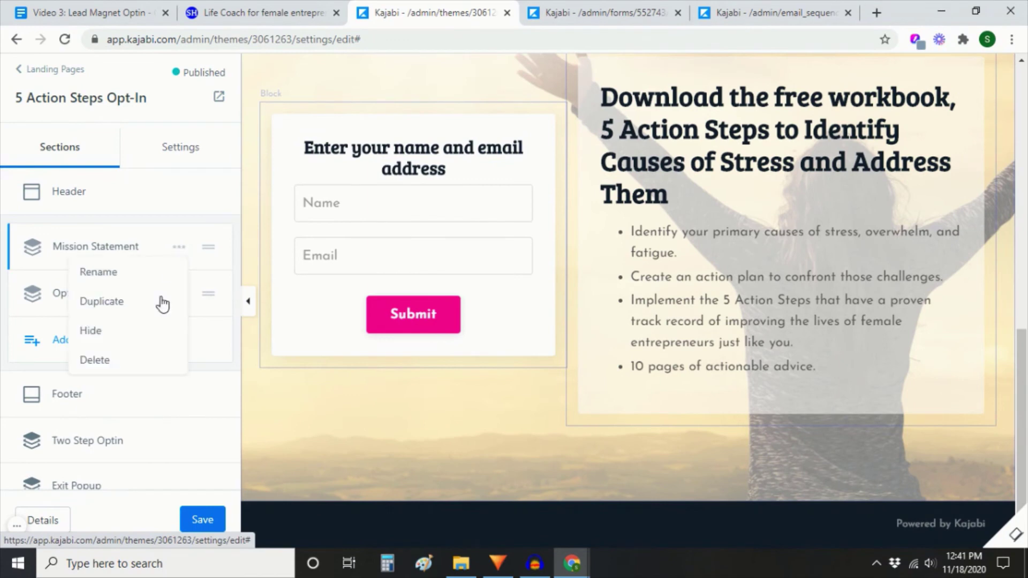
left_click(144, 361)
left_click(208, 522)
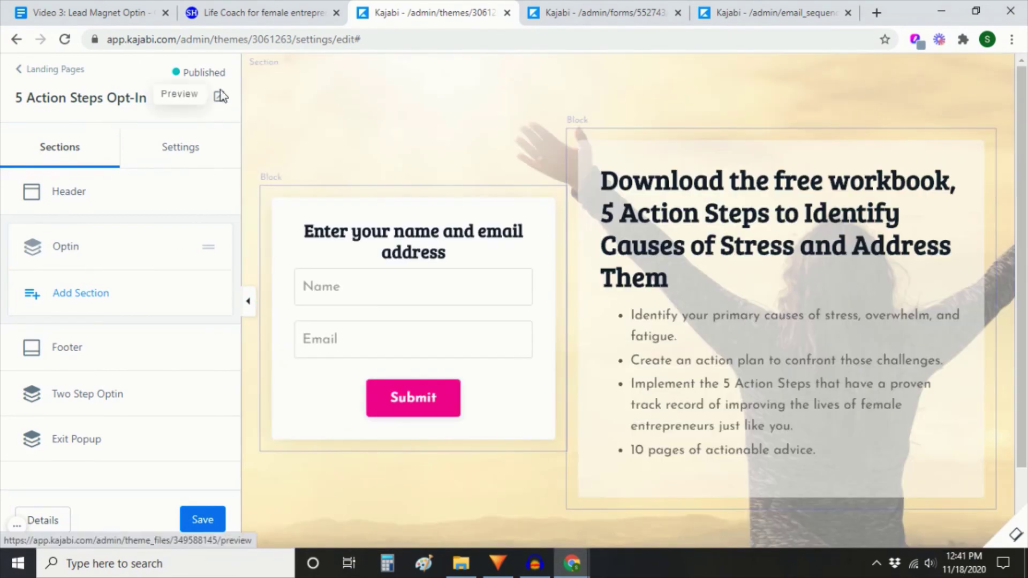
left_click(220, 97)
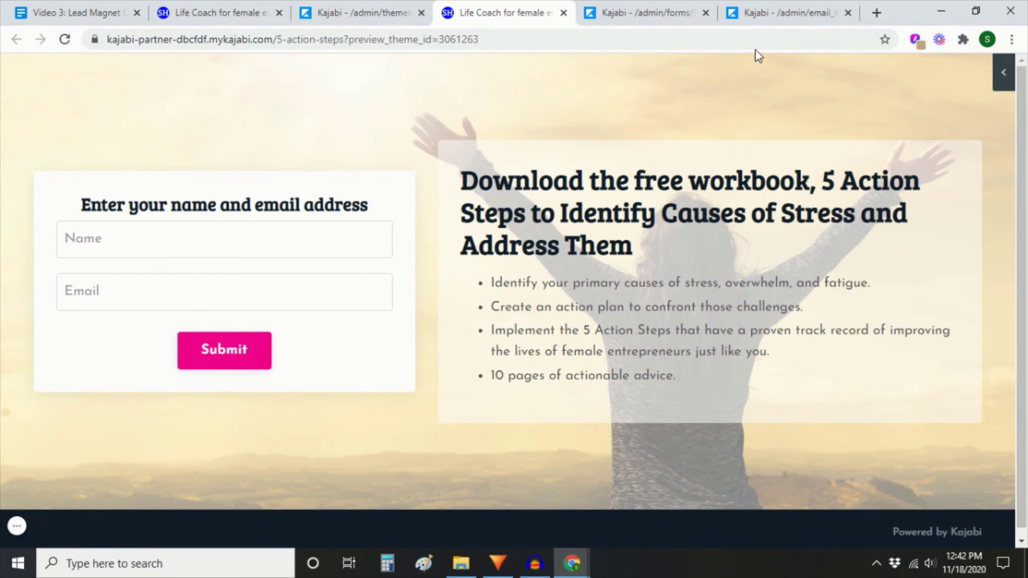
left_click(785, 15)
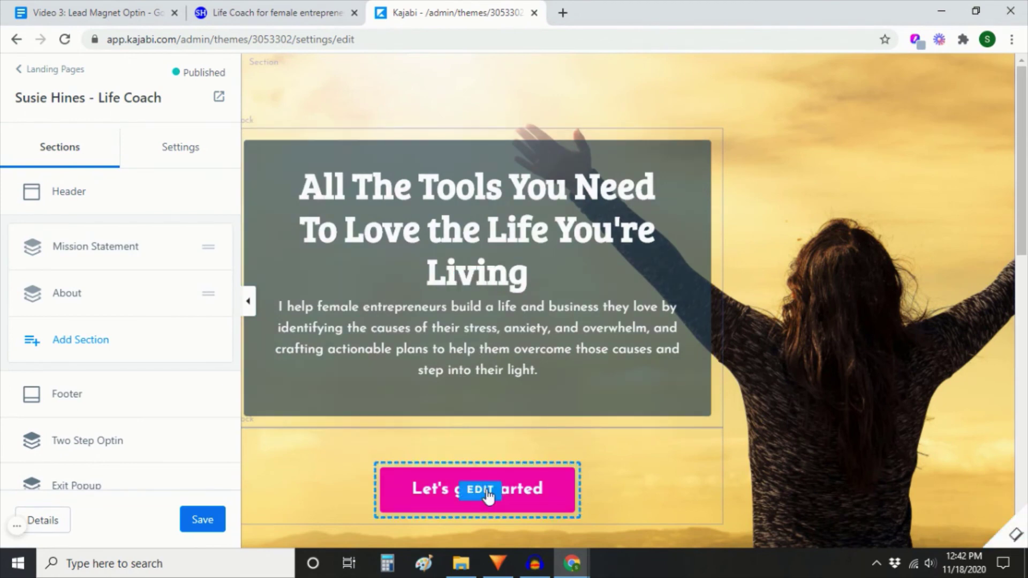
Change the homepage hero button's text to "Download the workbook"
left_click(488, 497)
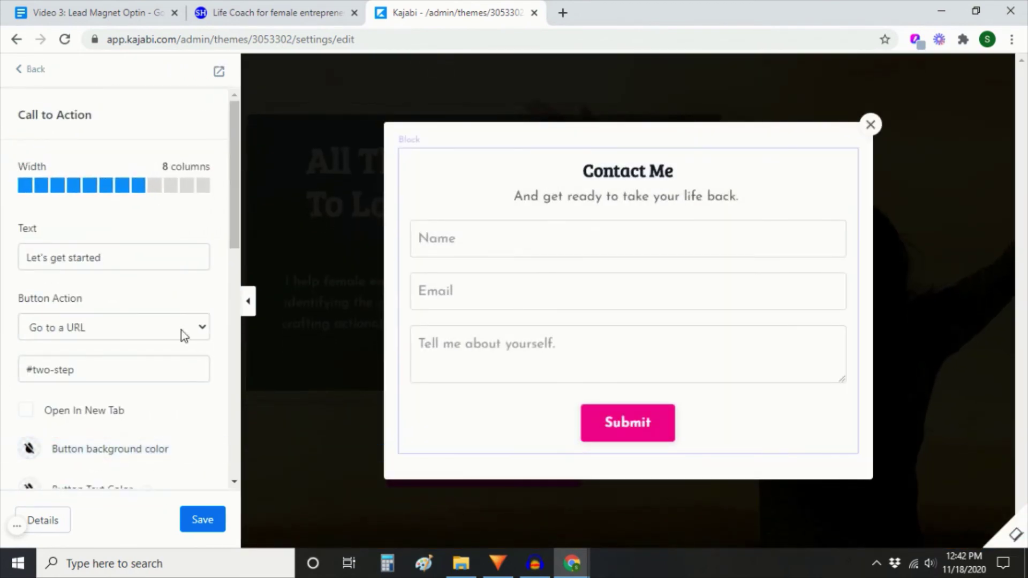
left_click_drag(102, 258, 2, 260)
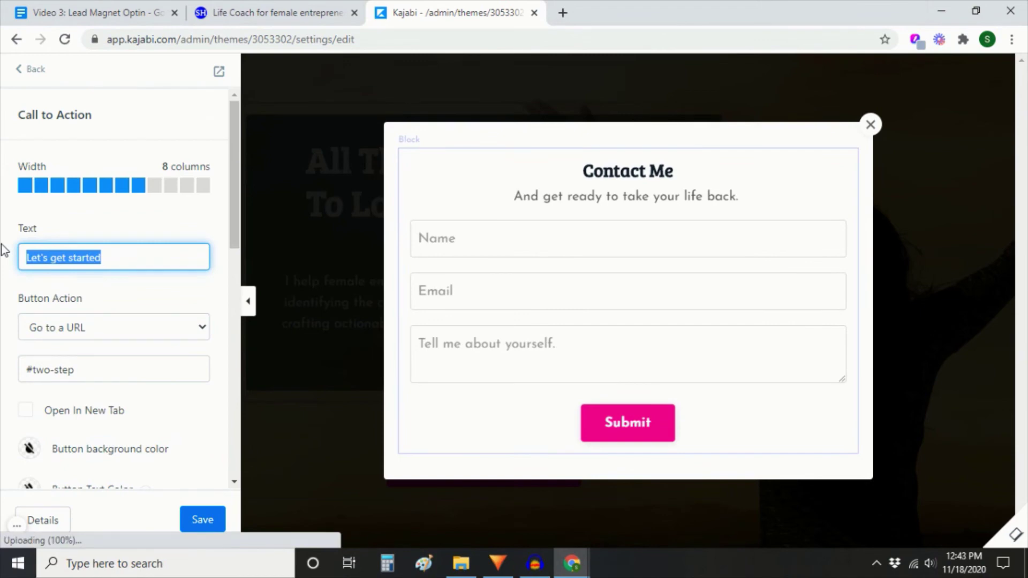
type("Download the workbook")
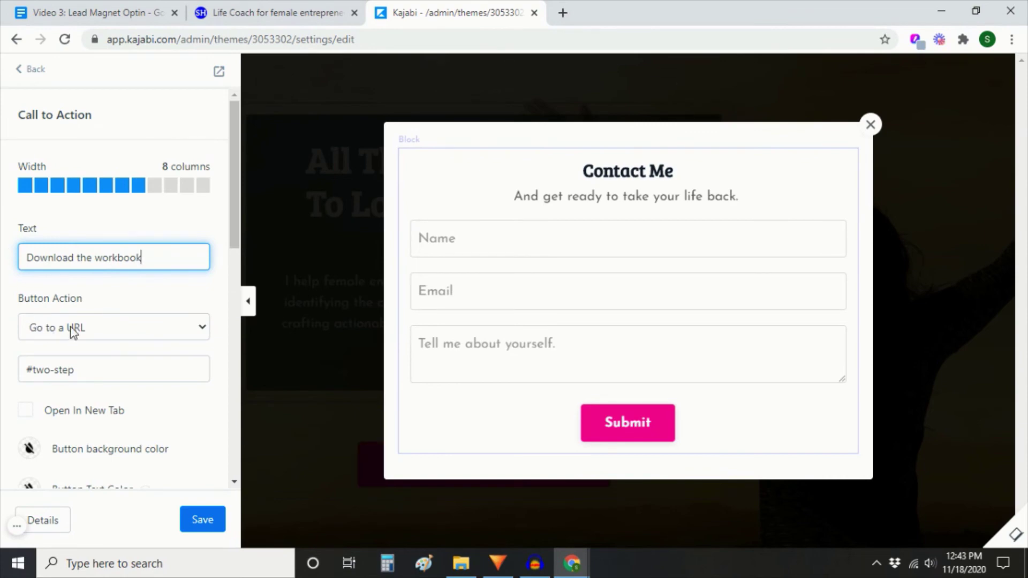
Set the hero button's action to go to the 5 Action Steps Opt-In landing page and save the page
left_click(97, 329)
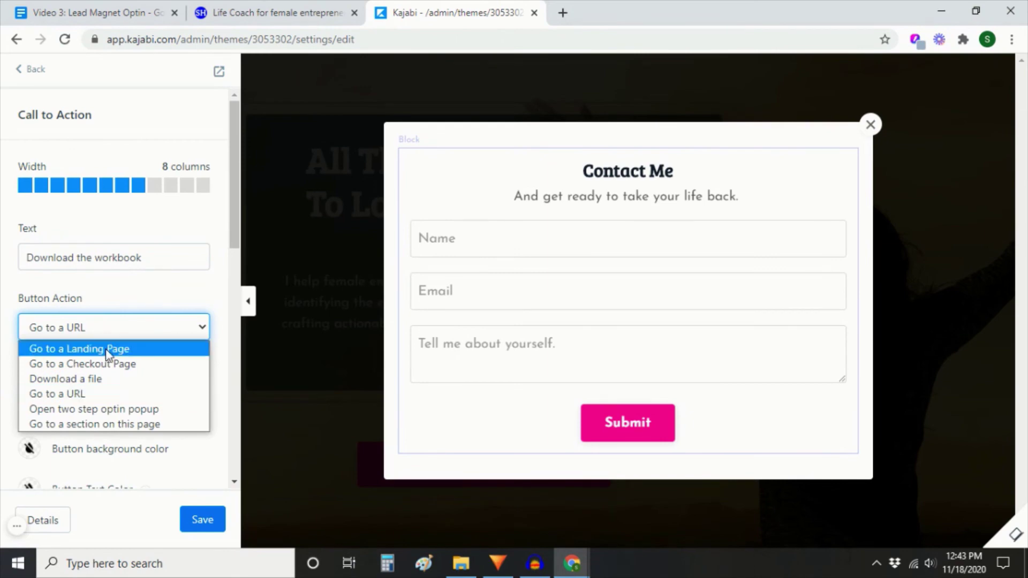
left_click(108, 350)
left_click(108, 375)
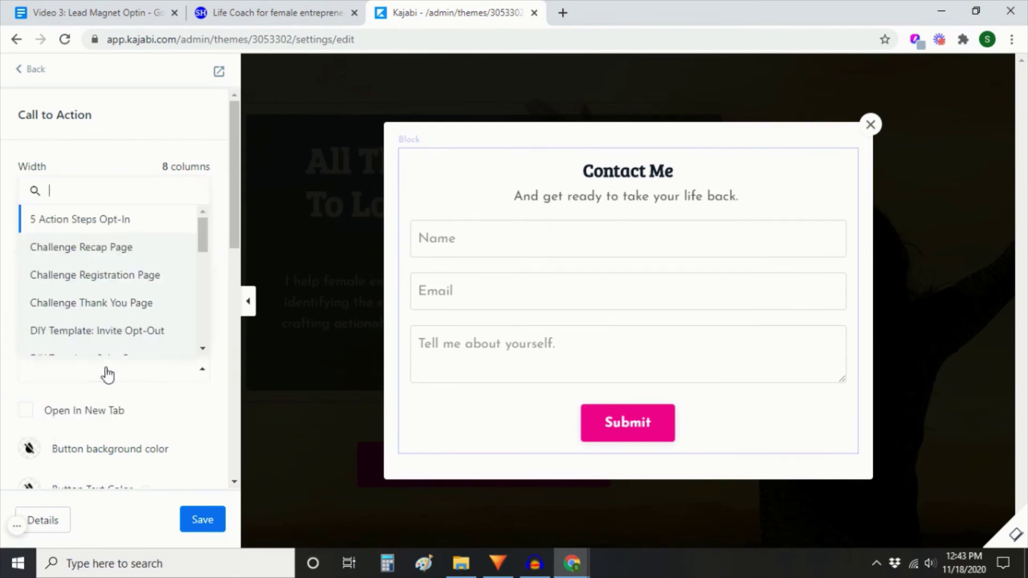
left_click(109, 220)
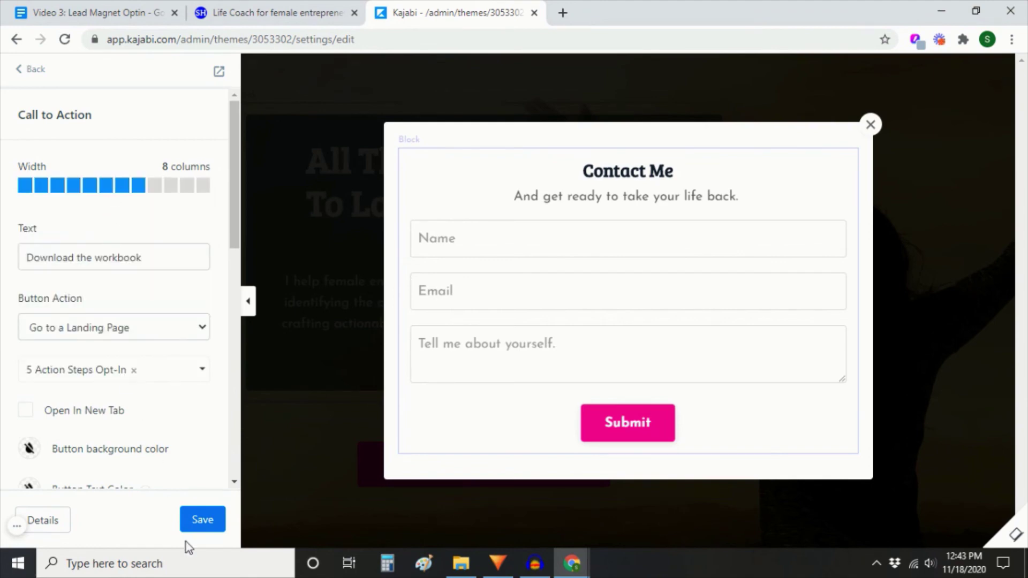
left_click(202, 520)
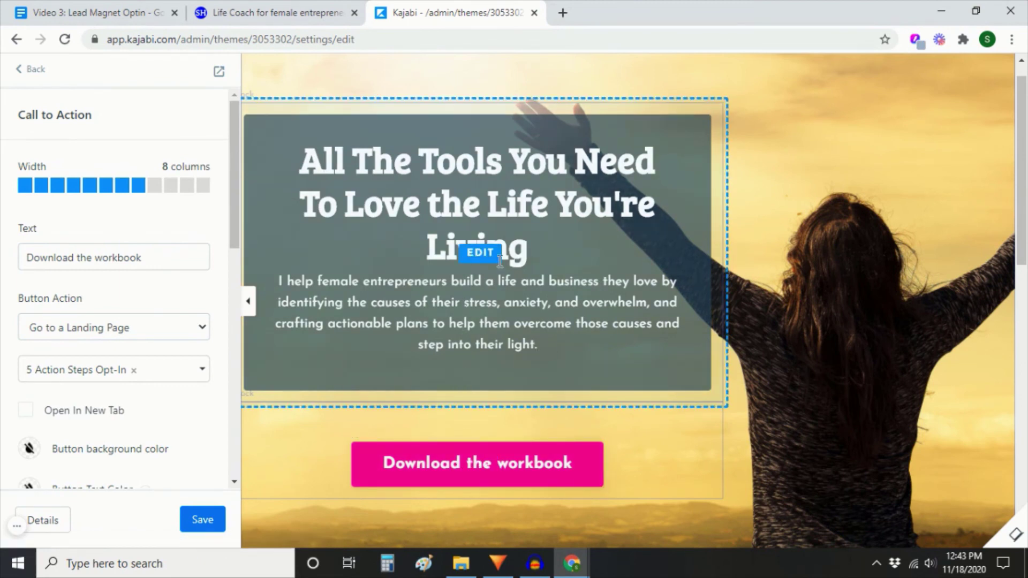
Copy the Hero paragraph from the Google Docs document and open the homepage's hero text block in Kajabi for full-screen editing
left_click(119, 14)
left_click(457, 423)
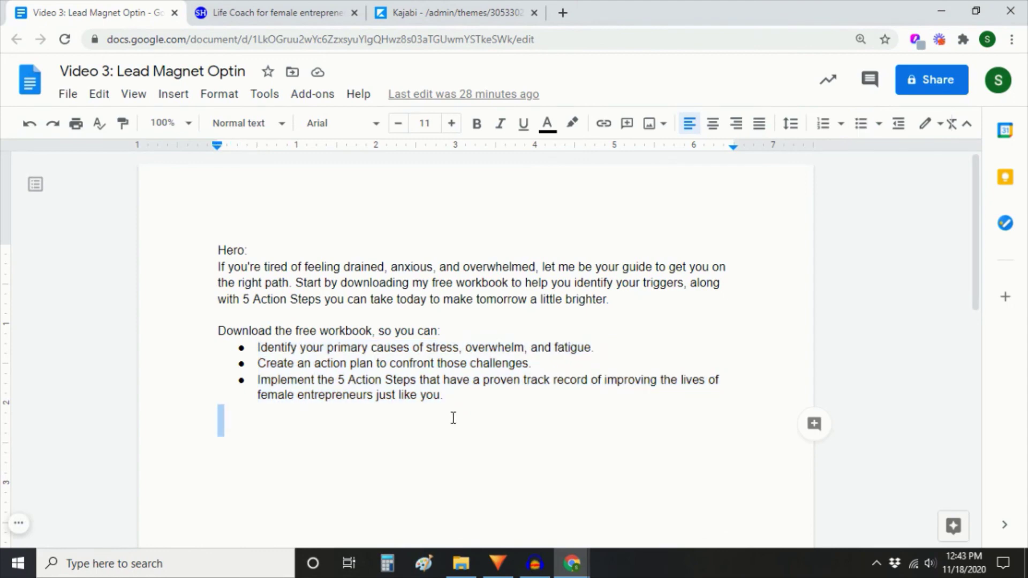
left_click_drag(612, 299, 209, 274)
key("ctrl+c")
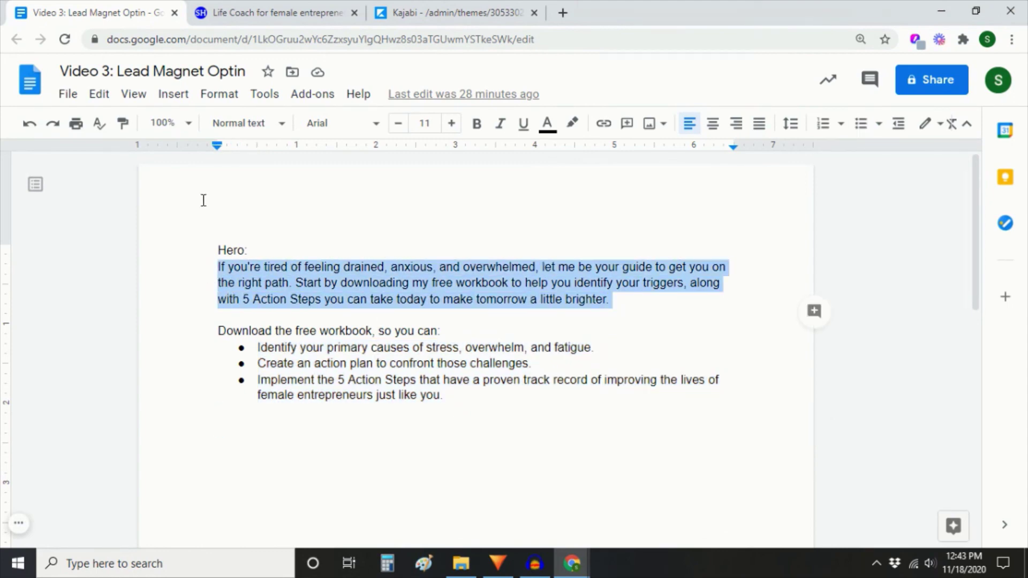
left_click(420, 15)
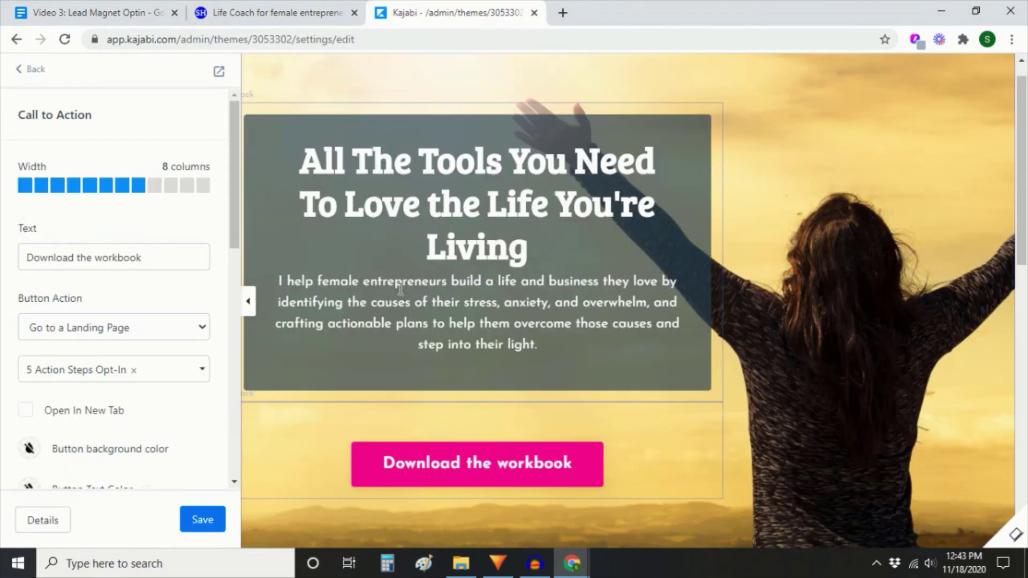
left_click(401, 300)
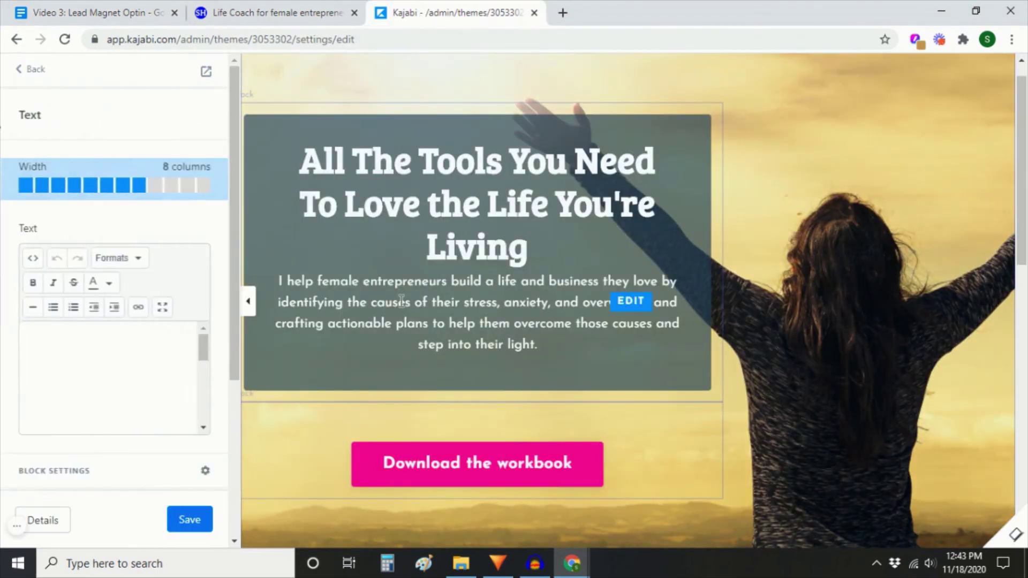
left_click(162, 308)
Color the hero heading and paragraph gray
left_click_drag(539, 326, 12, 156)
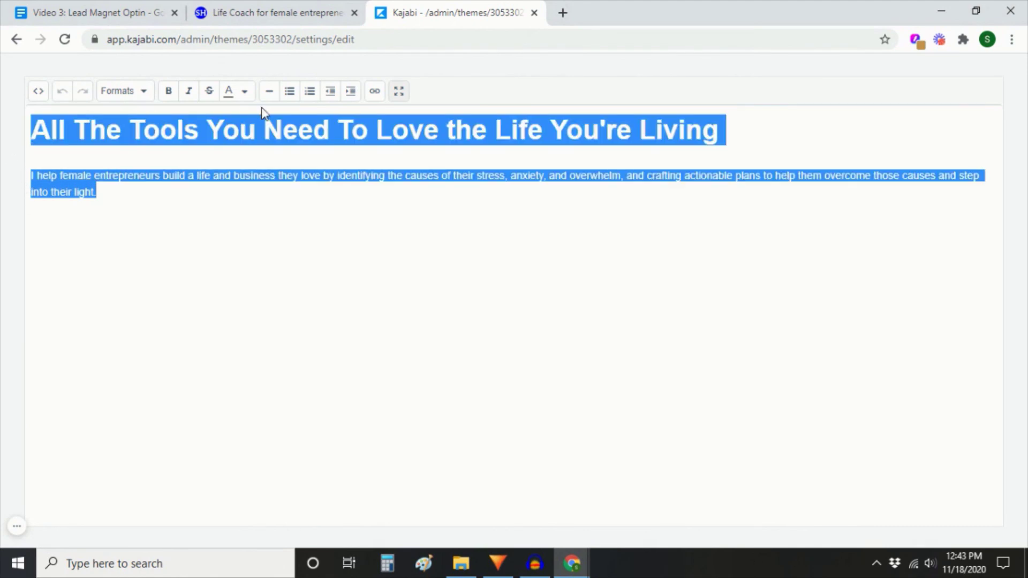
left_click(244, 92)
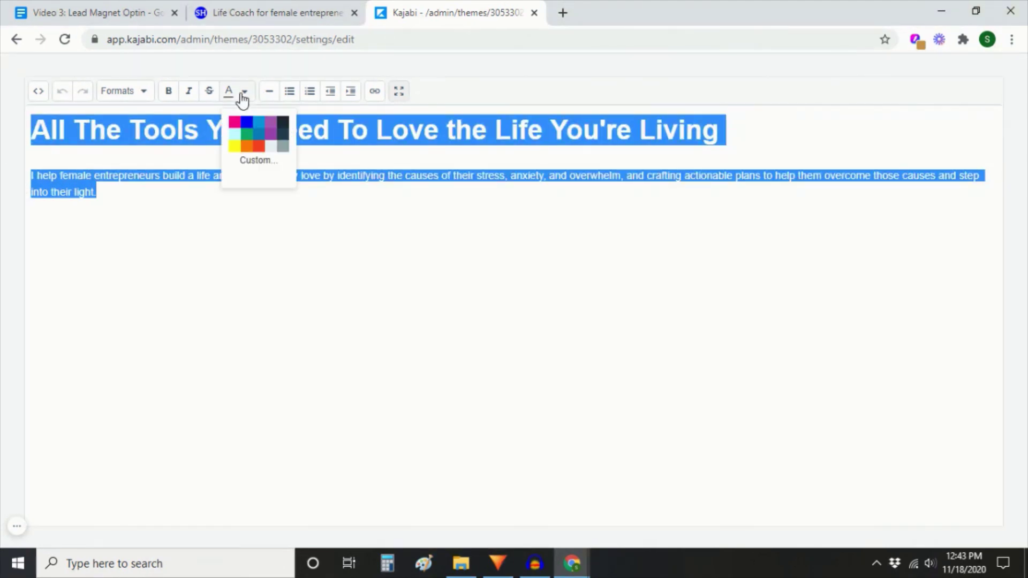
left_click(281, 148)
left_click(144, 194)
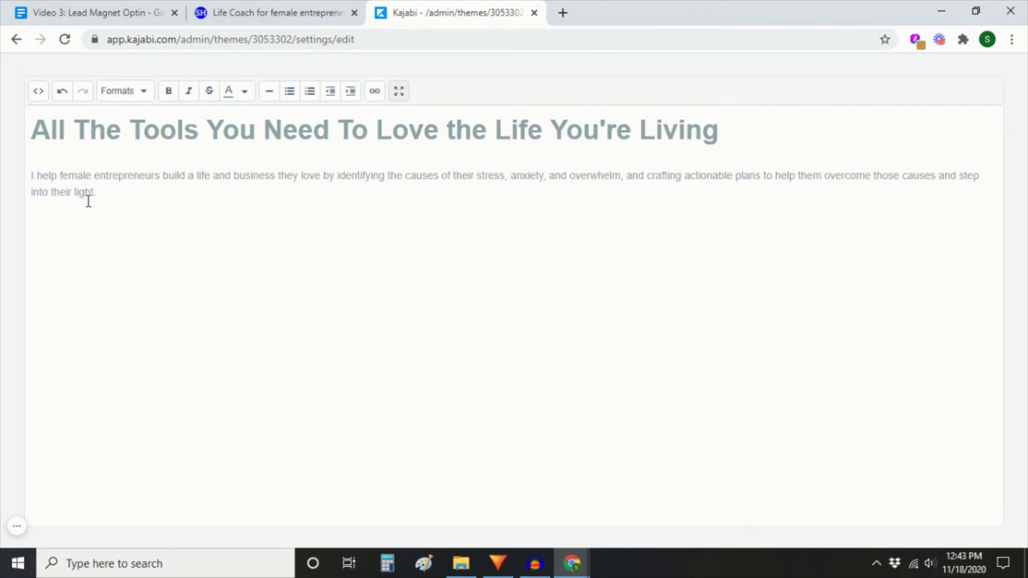
Replace the hero paragraph with the copied text, color the heading and paragraph white (#ffffff), and save the page
left_click_drag(106, 197, 25, 178)
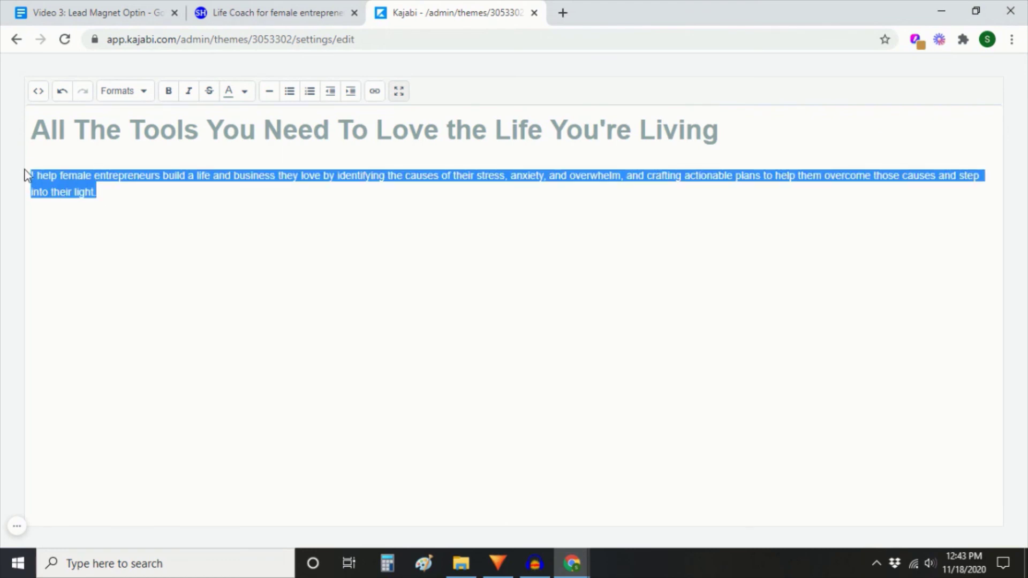
key("ctrl+v")
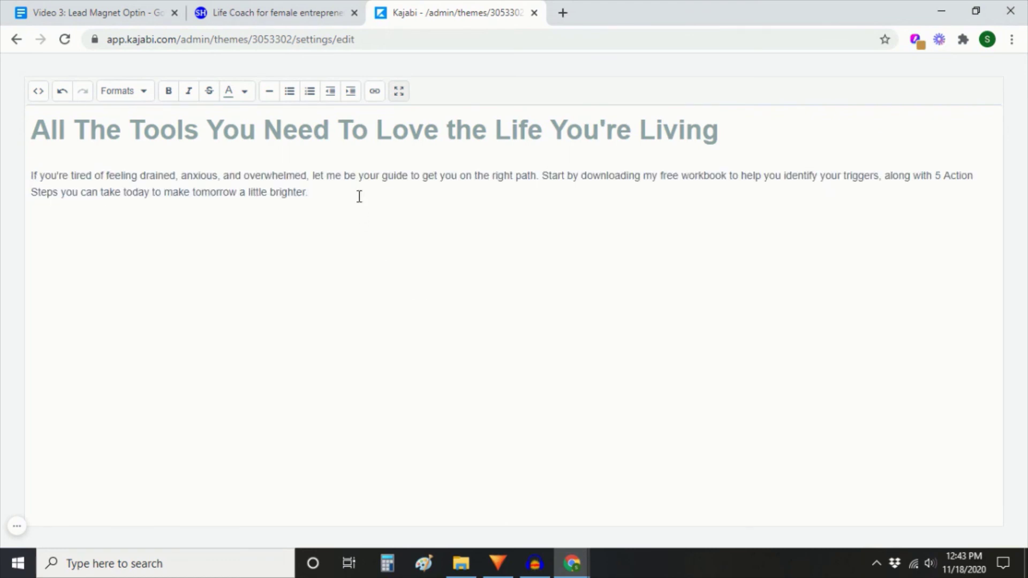
left_click_drag(309, 194, 30, 124)
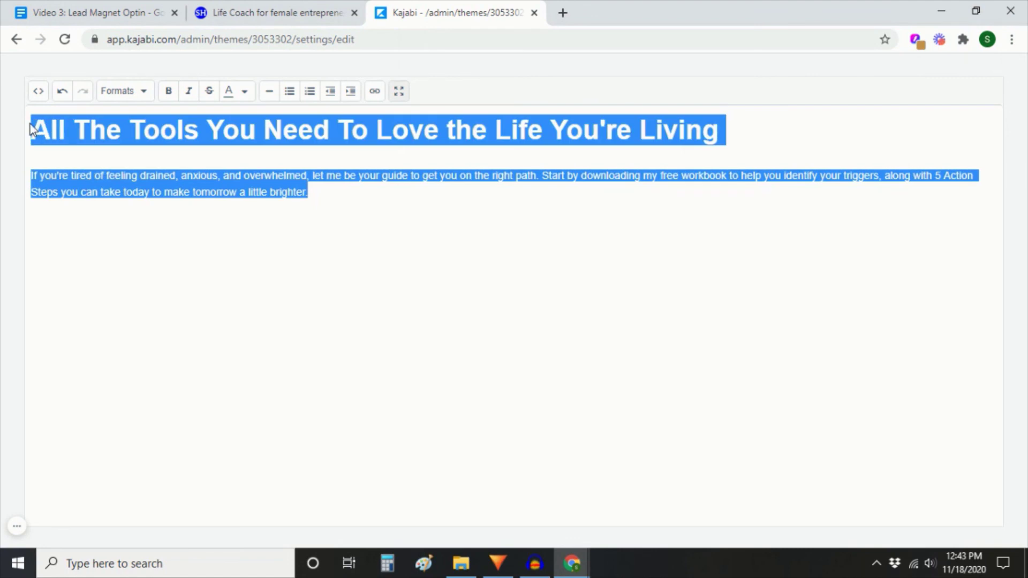
left_click(244, 95)
left_click(254, 158)
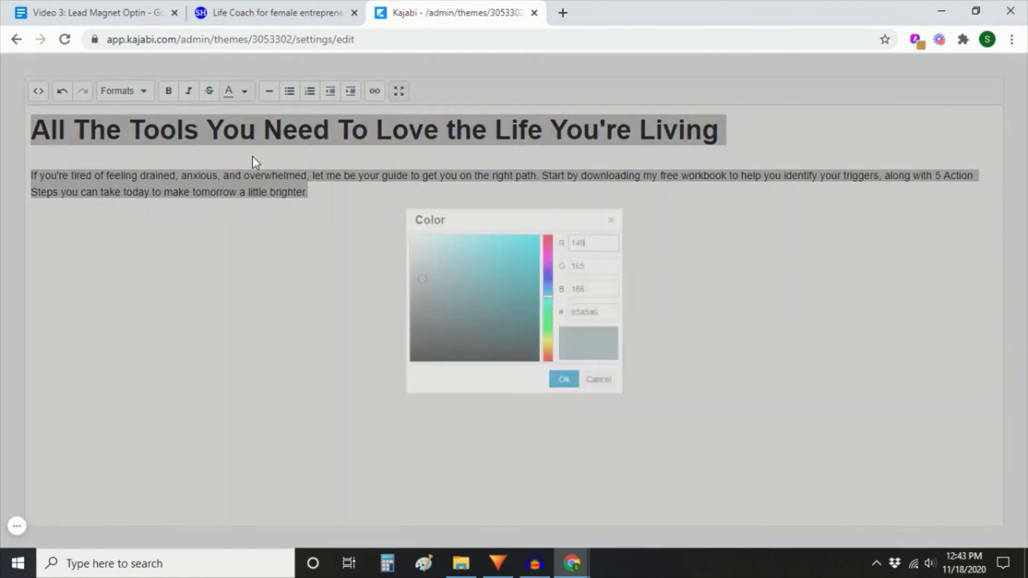
left_click_drag(397, 275, 351, 209)
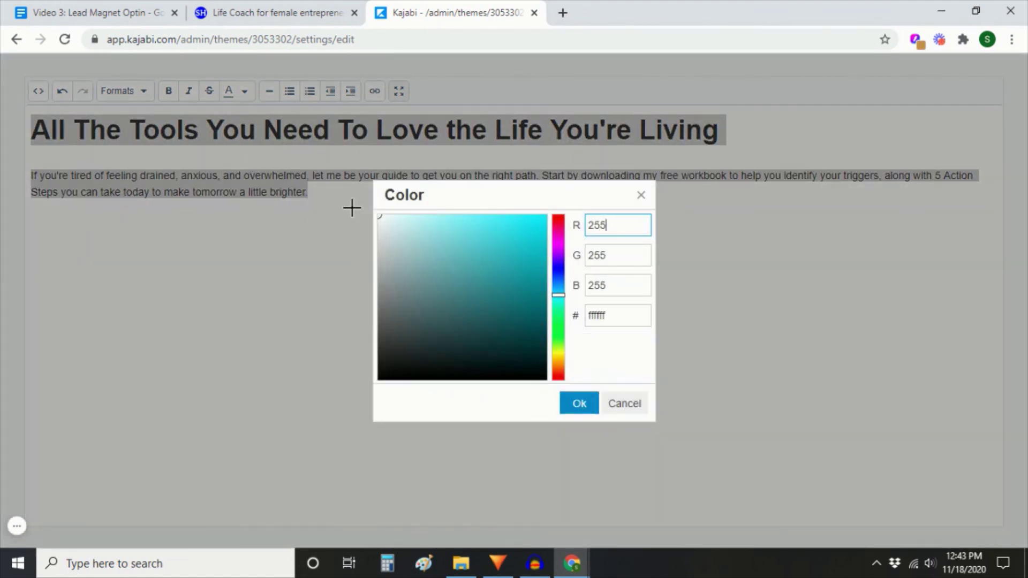
left_click(575, 404)
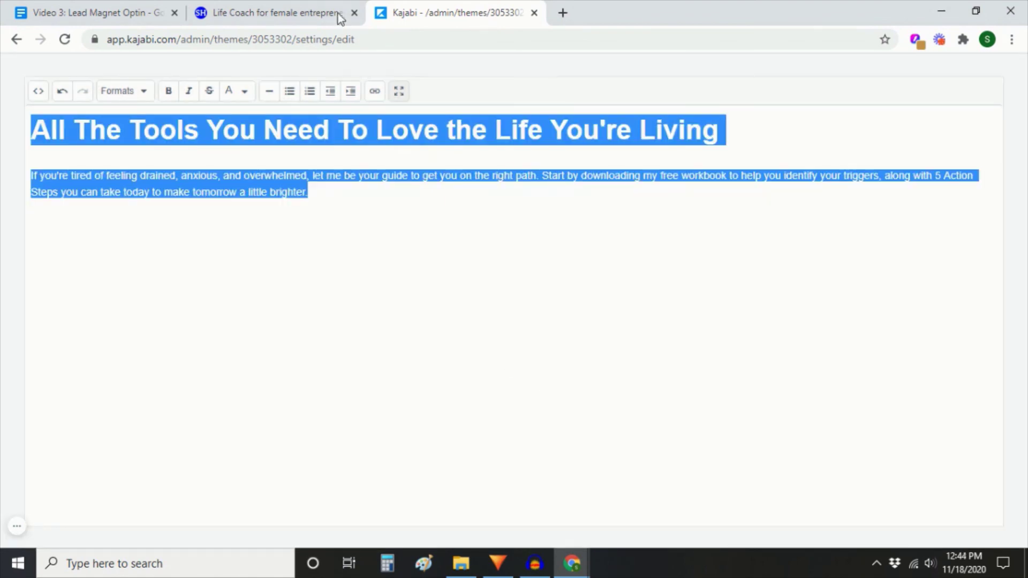
left_click(397, 91)
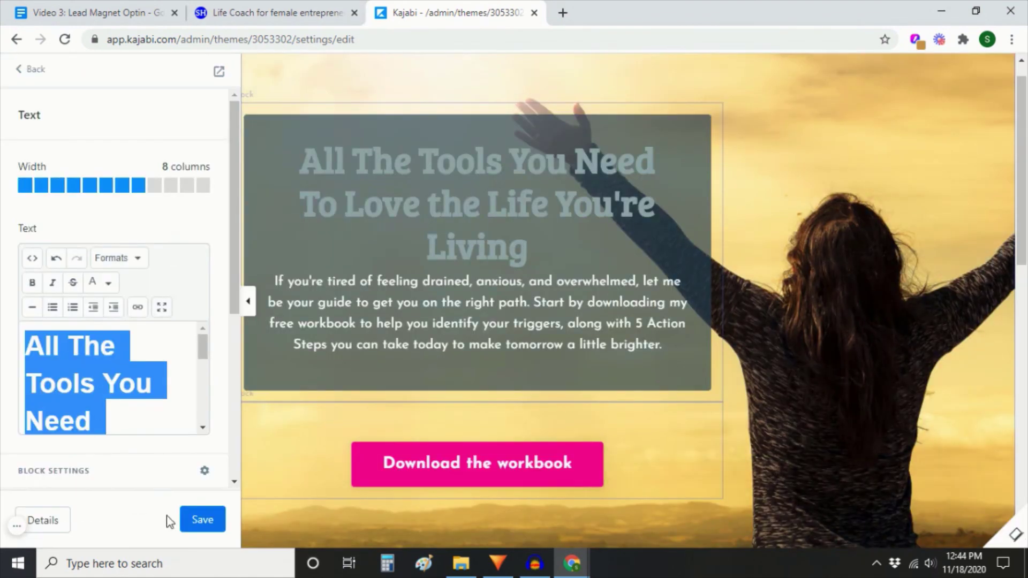
left_click(206, 528)
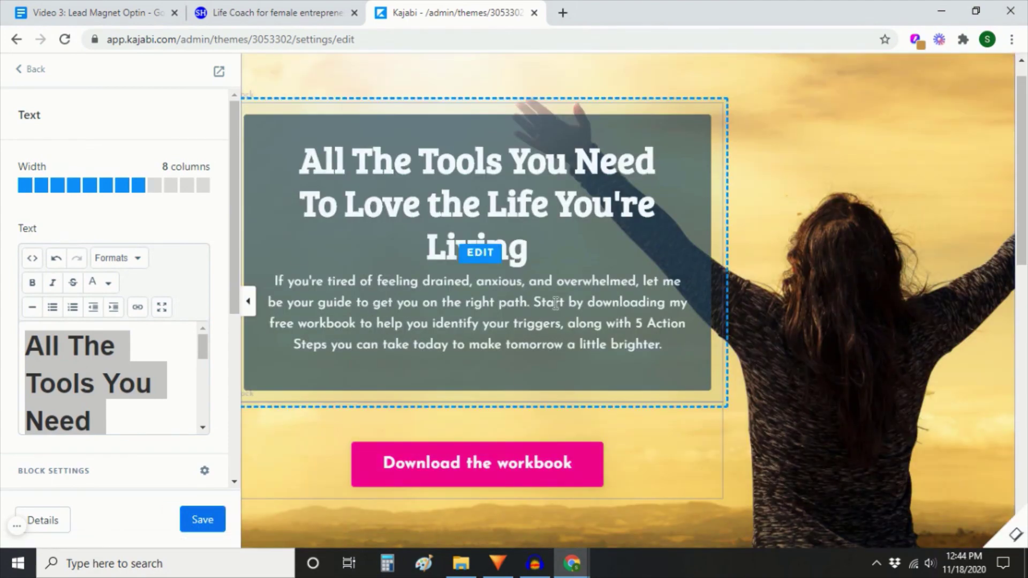
Reload the live homepage, look it over and test that the "Download the workbook" button leads to the opt-in page
left_click(301, 16)
left_click(64, 39)
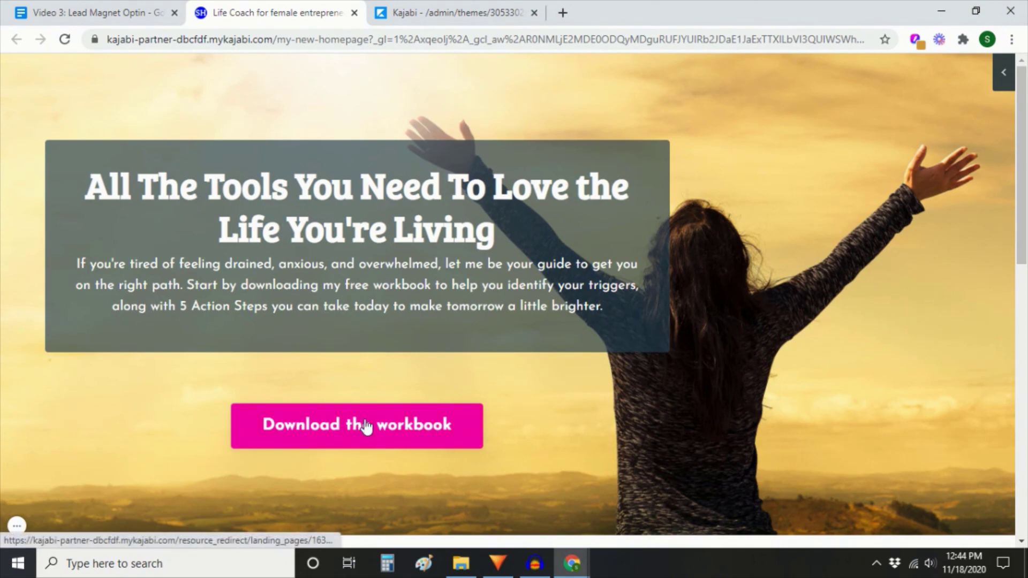
scroll(753, 435, "down", 1)
scroll(758, 429, "down", 10)
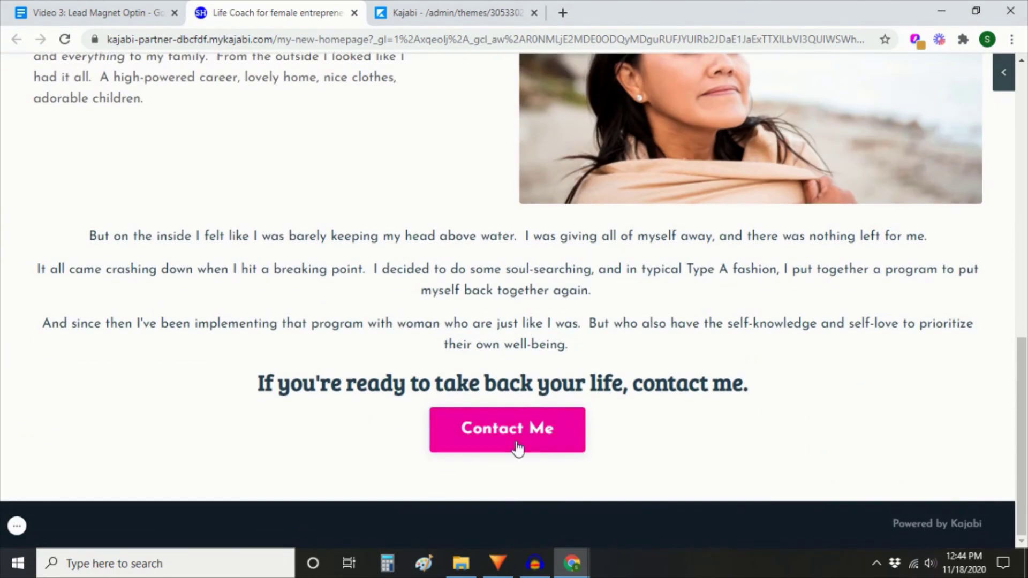
scroll(725, 367, "up", 10)
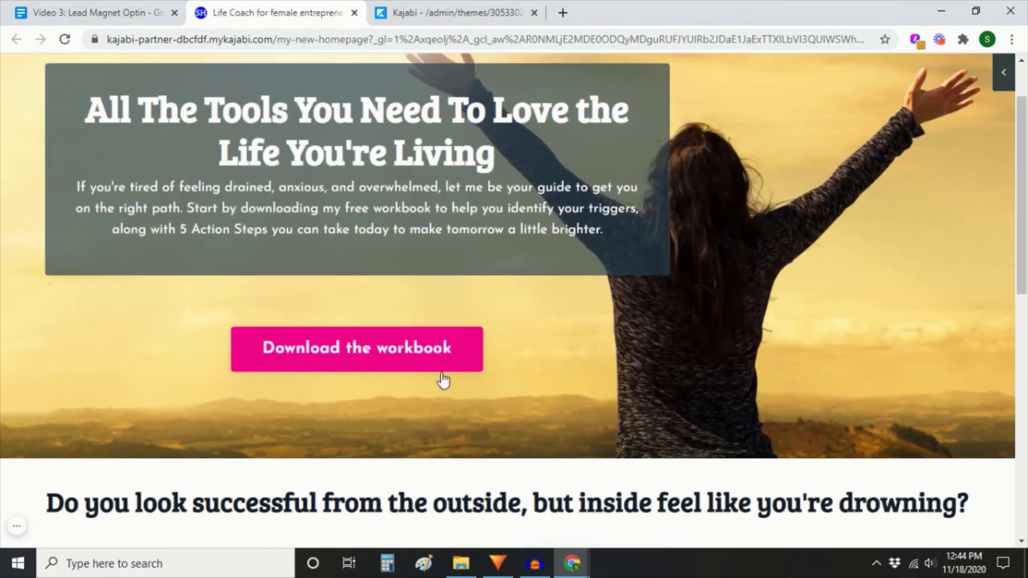
left_click(347, 358)
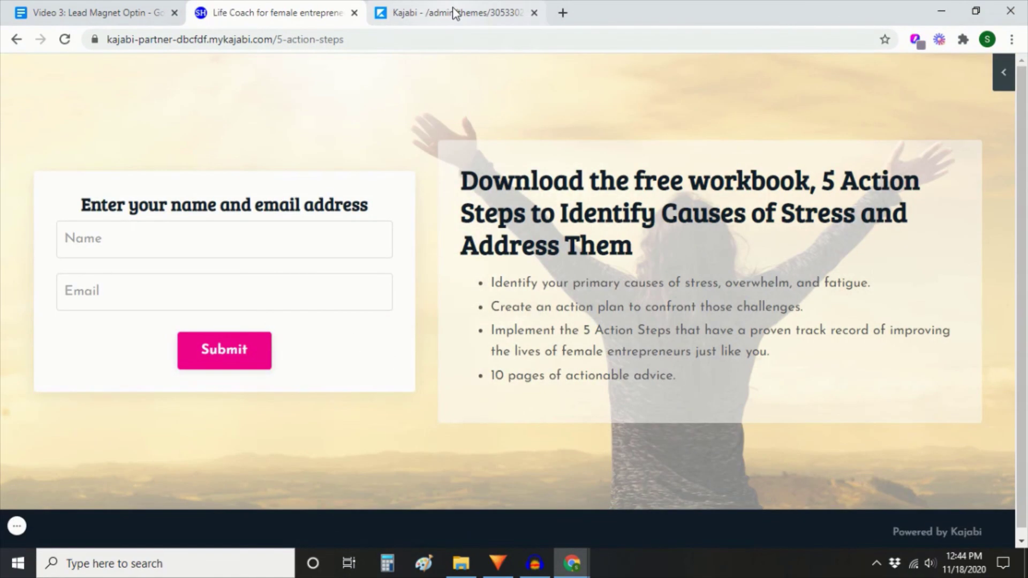
Set the homepage's "Download the workbook" button in the Kajabi editor to open its landing page in a new tab, and save
left_click(453, 12)
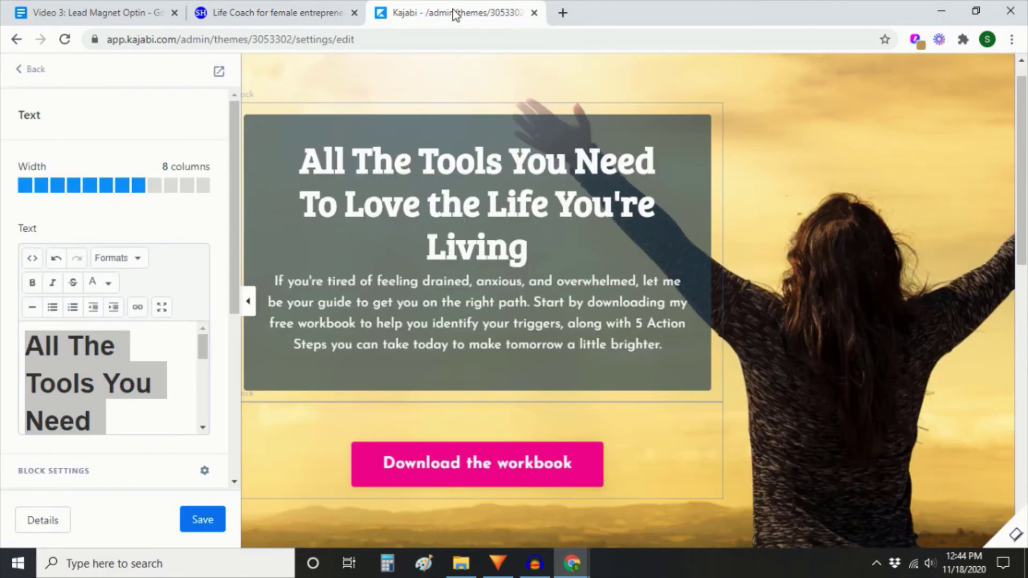
left_click(485, 461)
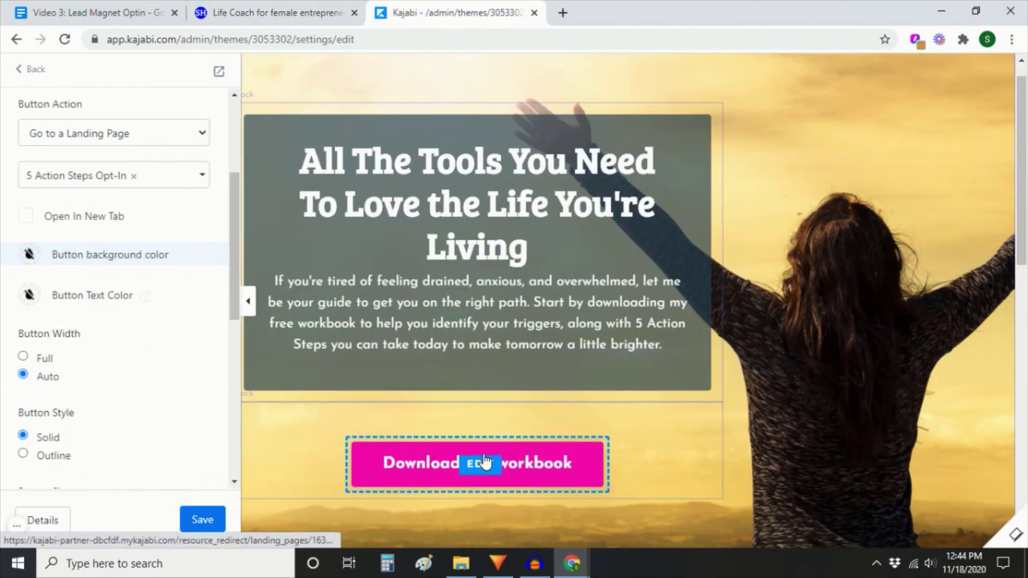
left_click(22, 221)
left_click(211, 530)
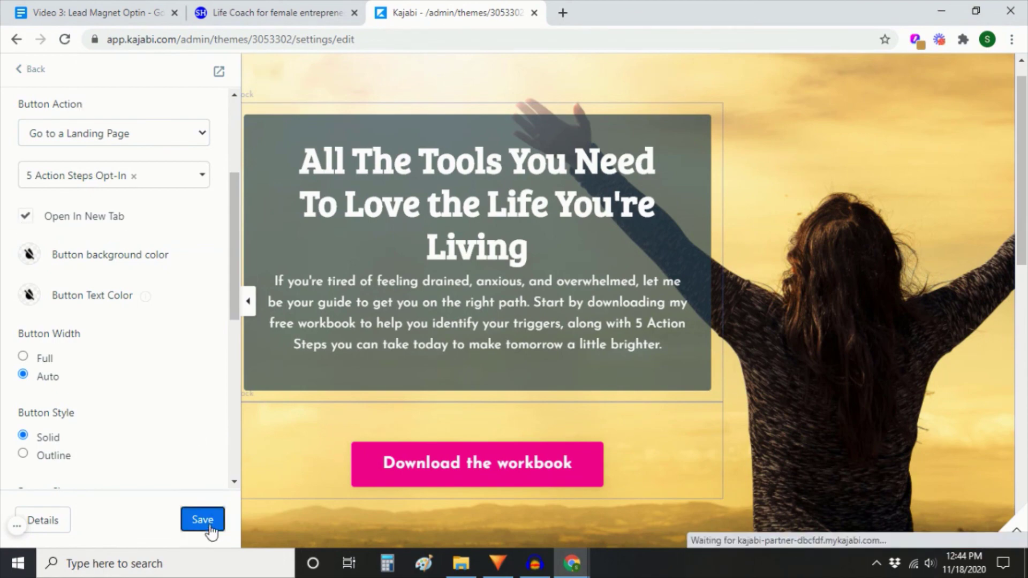
Return to the live homepage, refresh it and test where the "Download the workbook" button opens the opt-in page
left_click(268, 12)
left_click(65, 40)
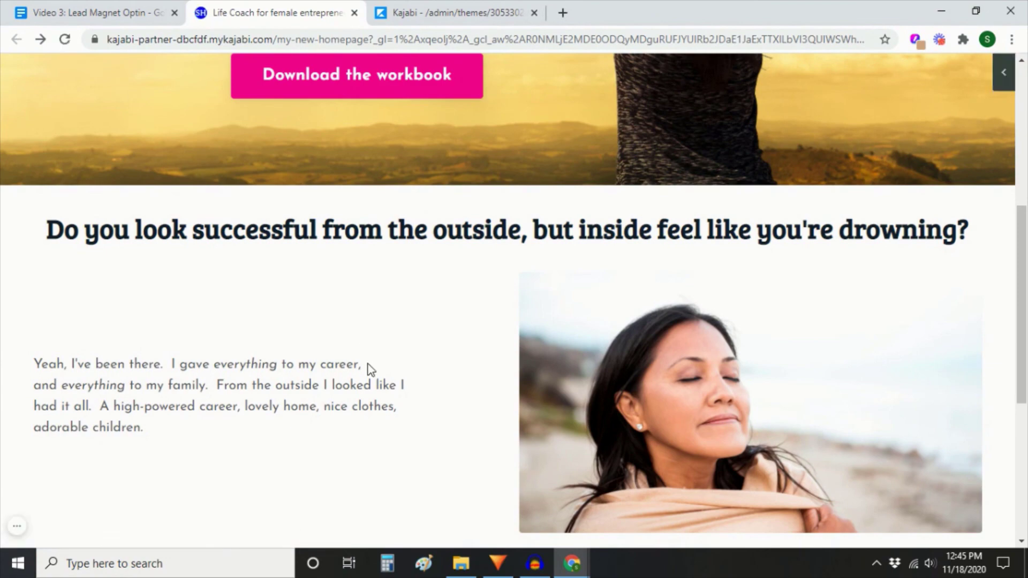
scroll(369, 367, "up", 7)
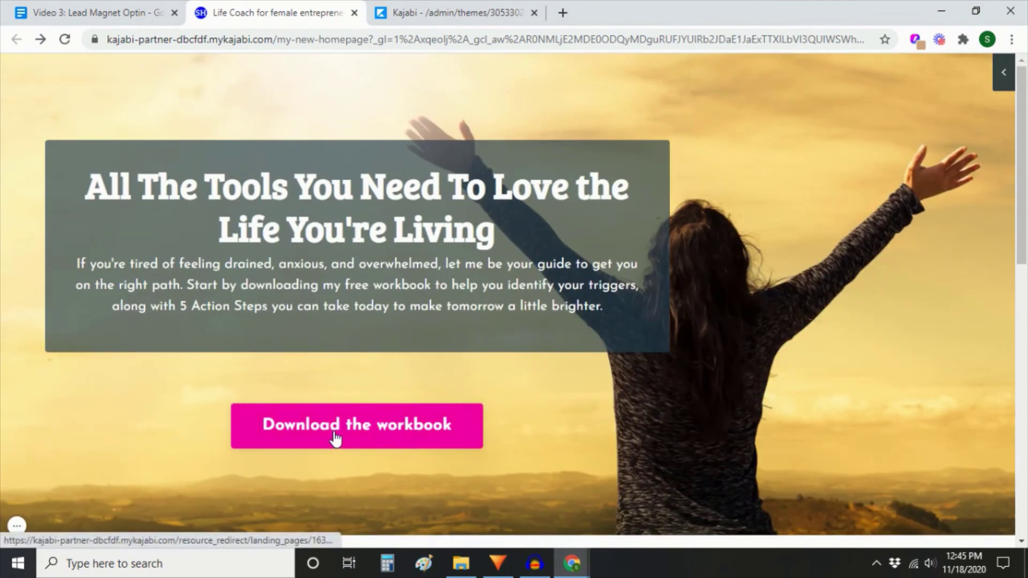
left_click(335, 433)
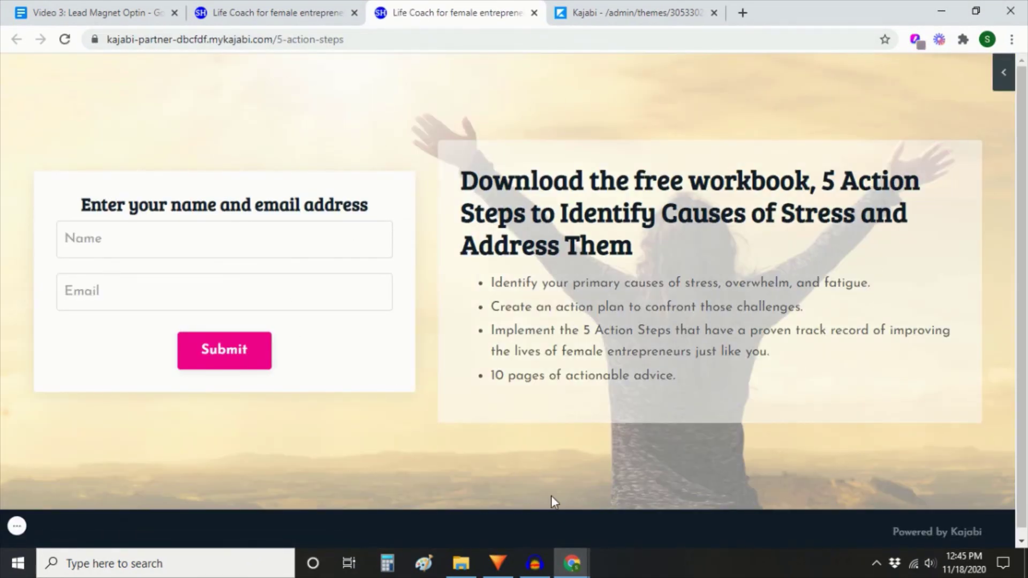
Go back to the live homepage and test the "Contact Me" button at the end of the page
left_click(243, 15)
scroll(535, 412, "down", 1)
scroll(568, 420, "down", 15)
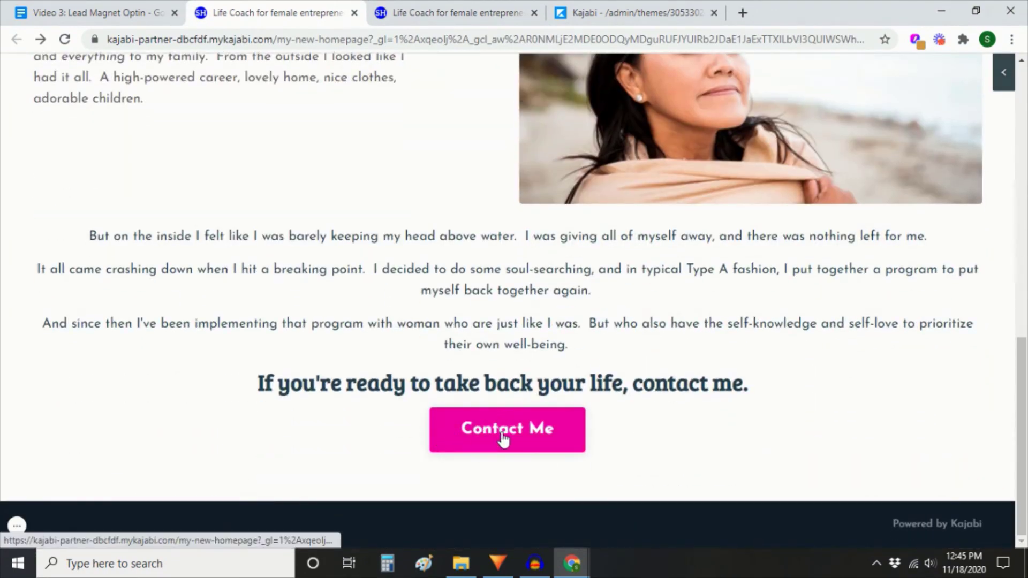
left_click(503, 436)
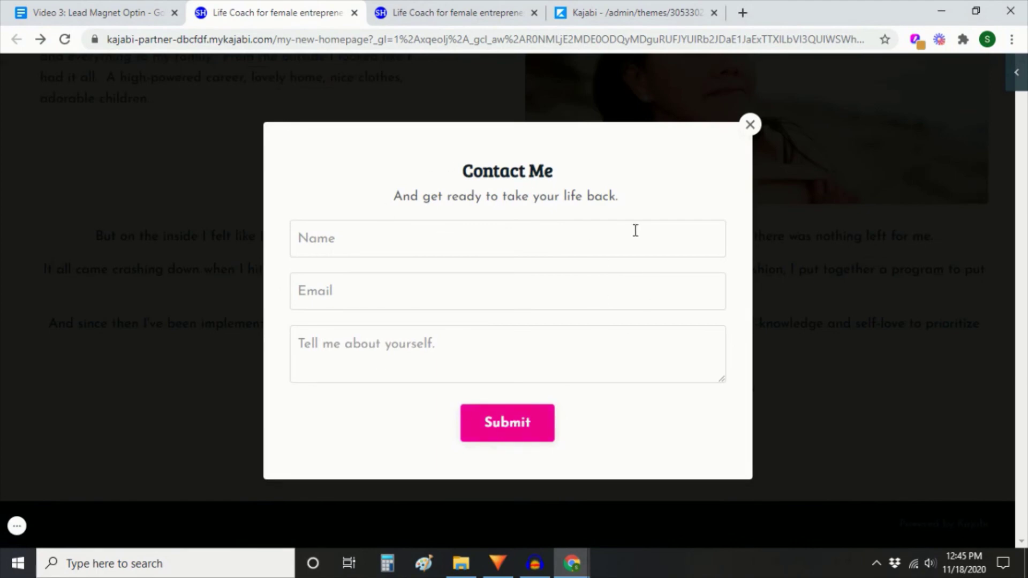